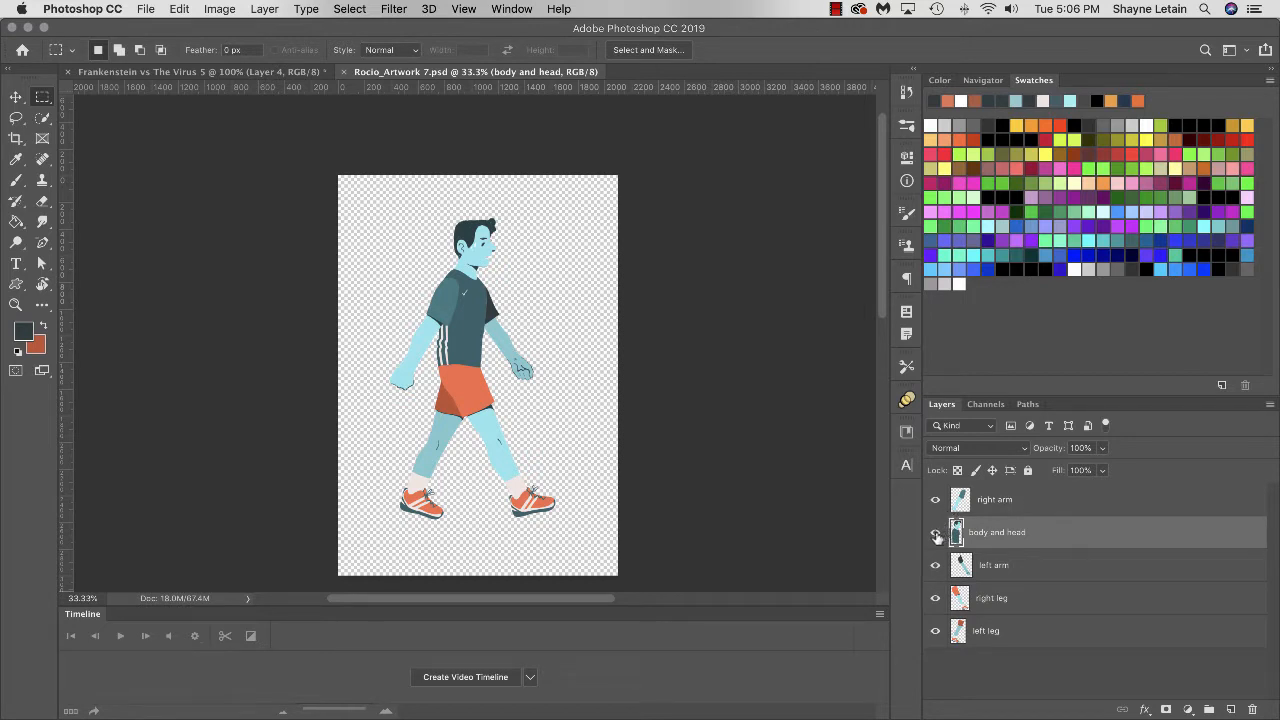
- Hide all five layers of the character artwork: right arm, body and head, left arm, right leg and left leg
{"action": "left_click_drag", "start_coordinate": [937, 536], "coordinate": [937, 630]}
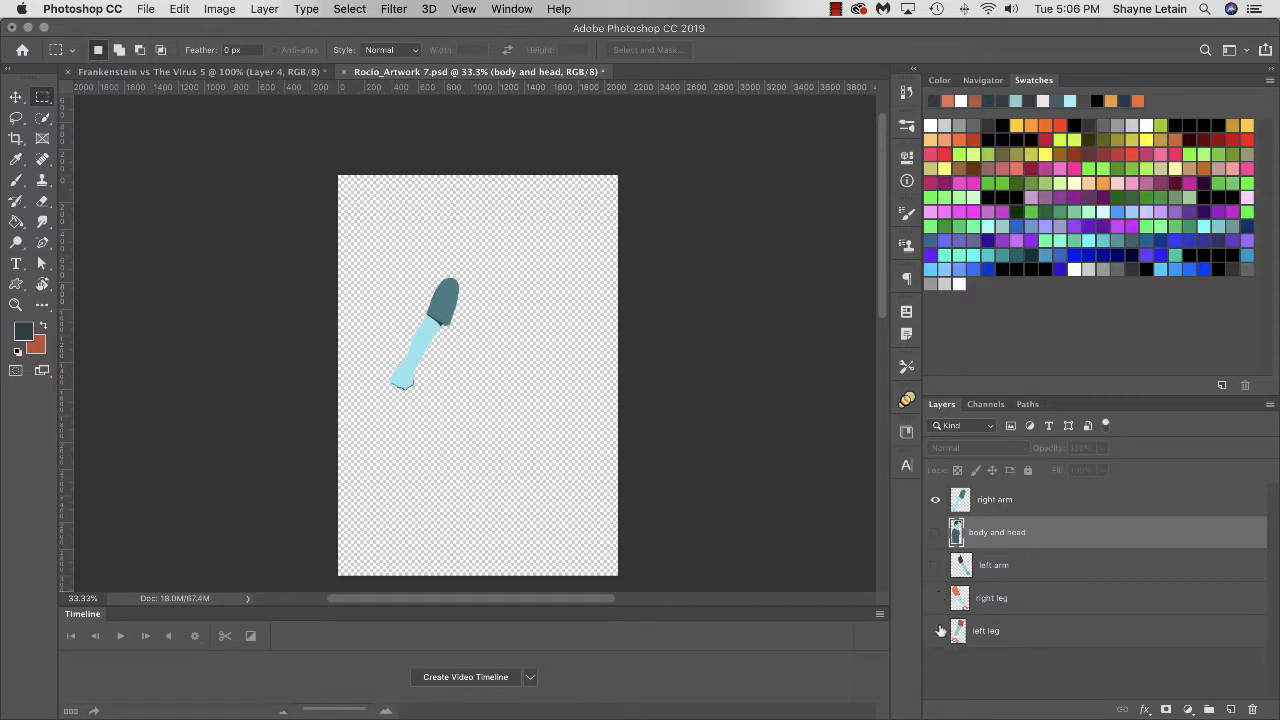
{"action": "left_click", "coordinate": [936, 500]}
{"action": "left_click", "coordinate": [937, 540]}
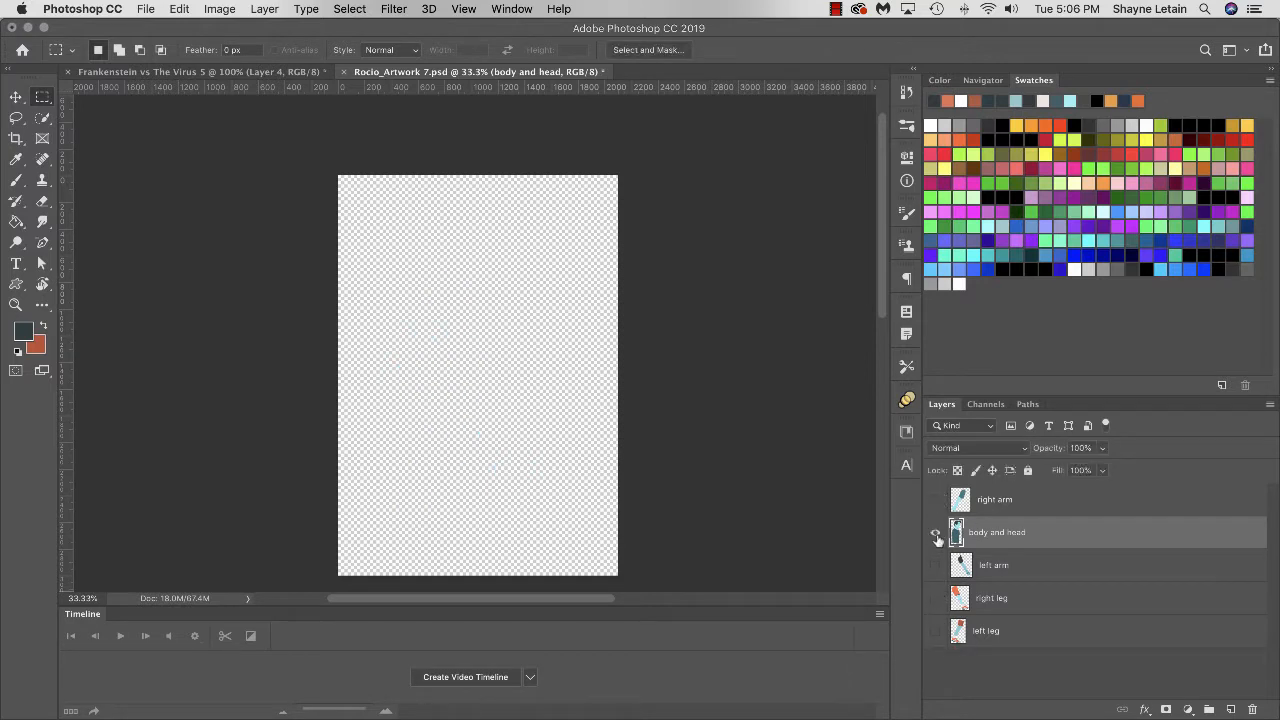
{"action": "left_click", "coordinate": [938, 536]}
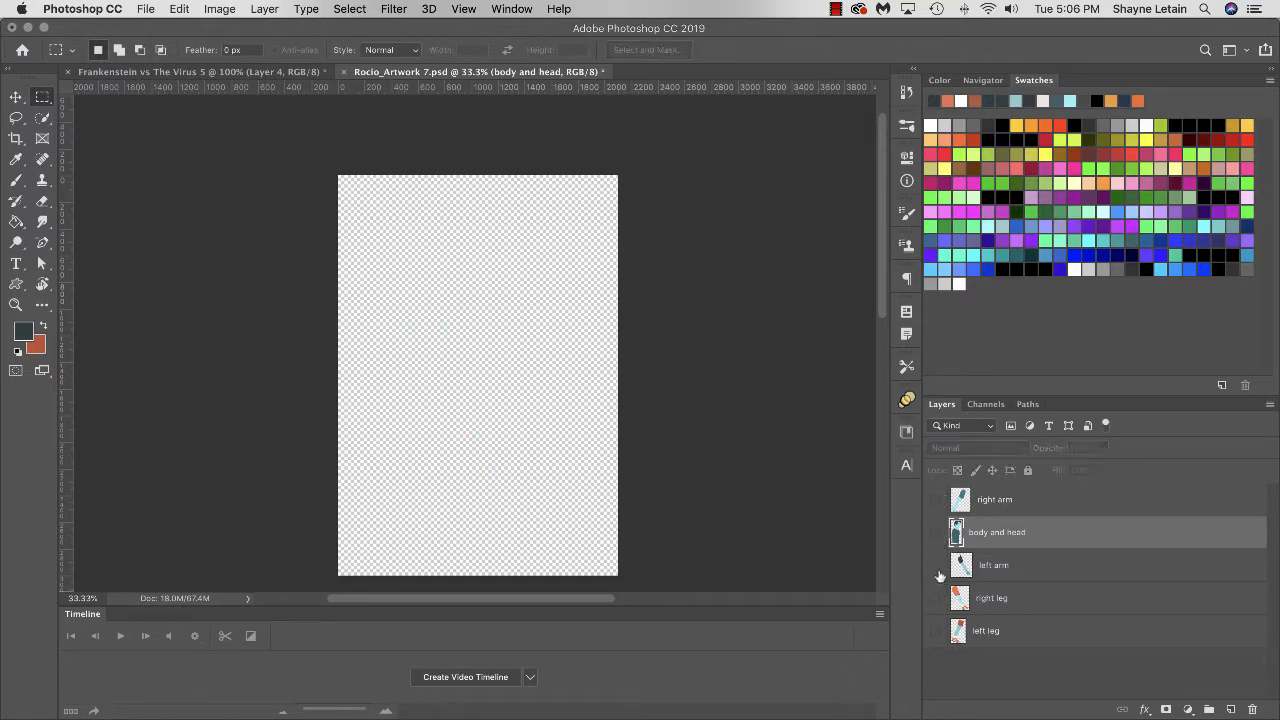
- Show the left arm, body and head, right leg, right arm and left leg layers again one at a time to examine each part
{"action": "left_click", "coordinate": [936, 566]}
{"action": "left_click", "coordinate": [937, 534]}
{"action": "left_click", "coordinate": [937, 535]}
{"action": "left_click", "coordinate": [937, 535]}
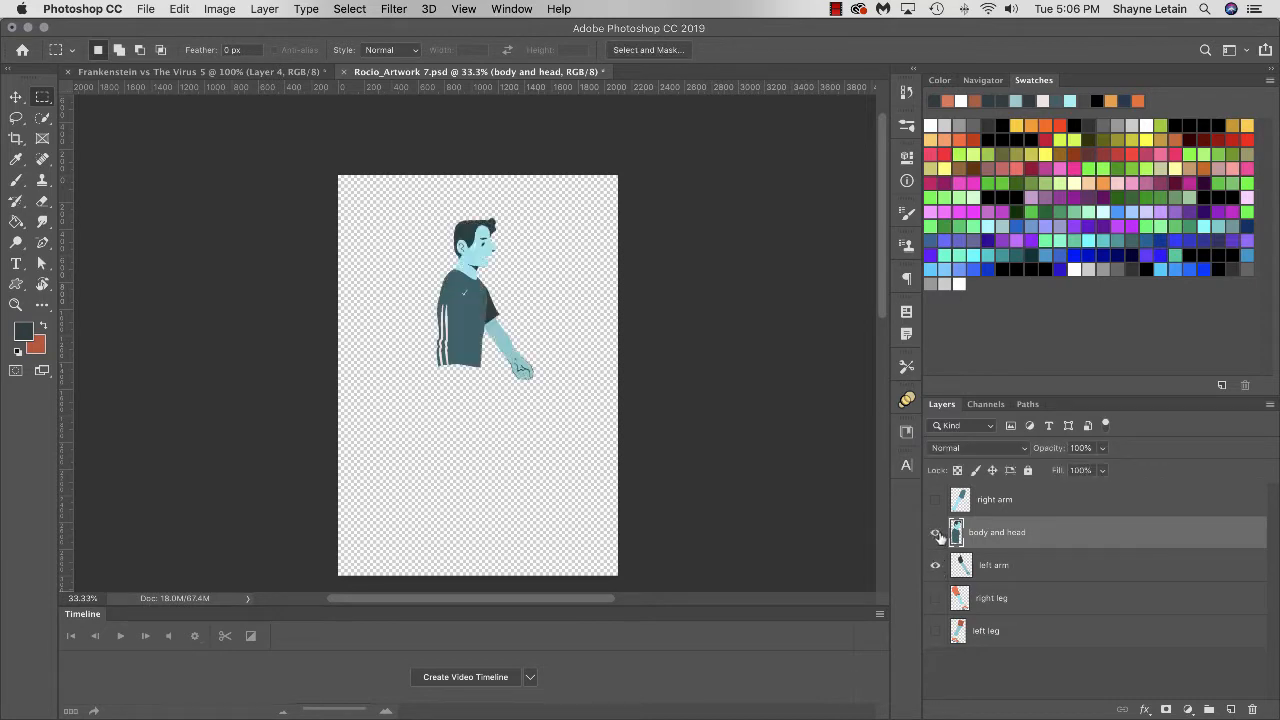
{"action": "left_click", "coordinate": [937, 599]}
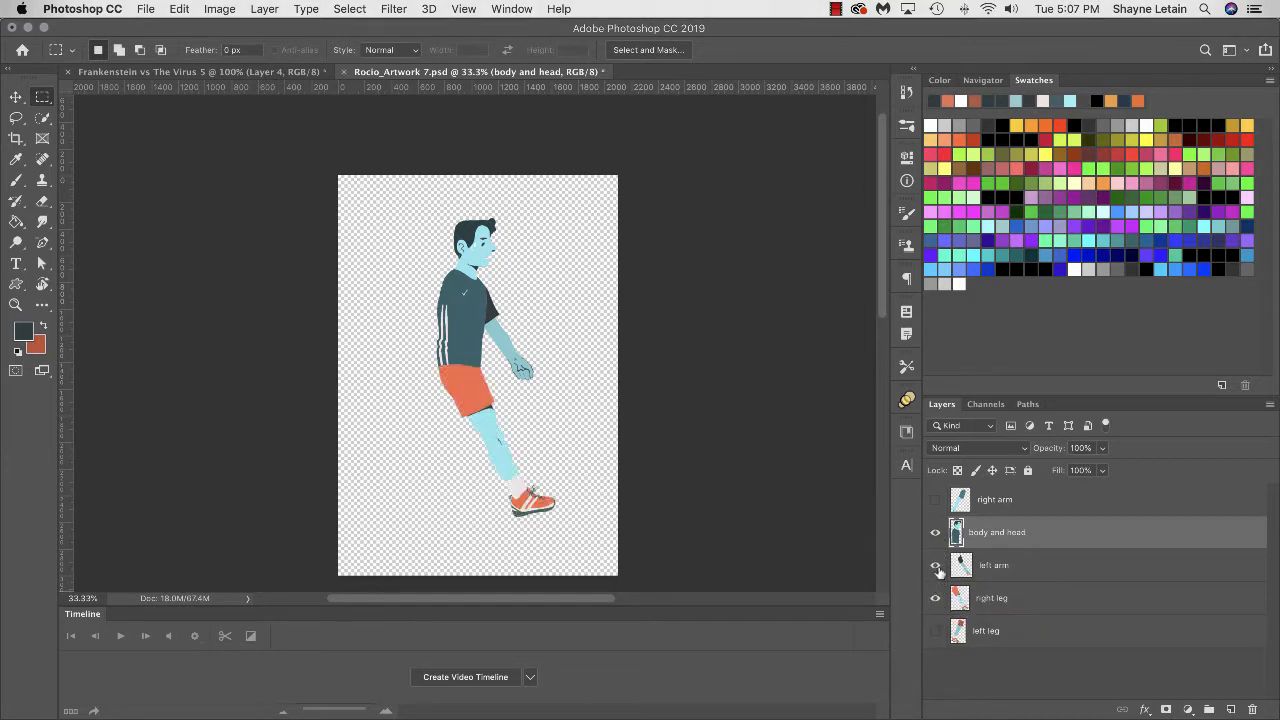
{"action": "left_click", "coordinate": [937, 535]}
{"action": "left_click", "coordinate": [937, 535]}
{"action": "left_click", "coordinate": [936, 500]}
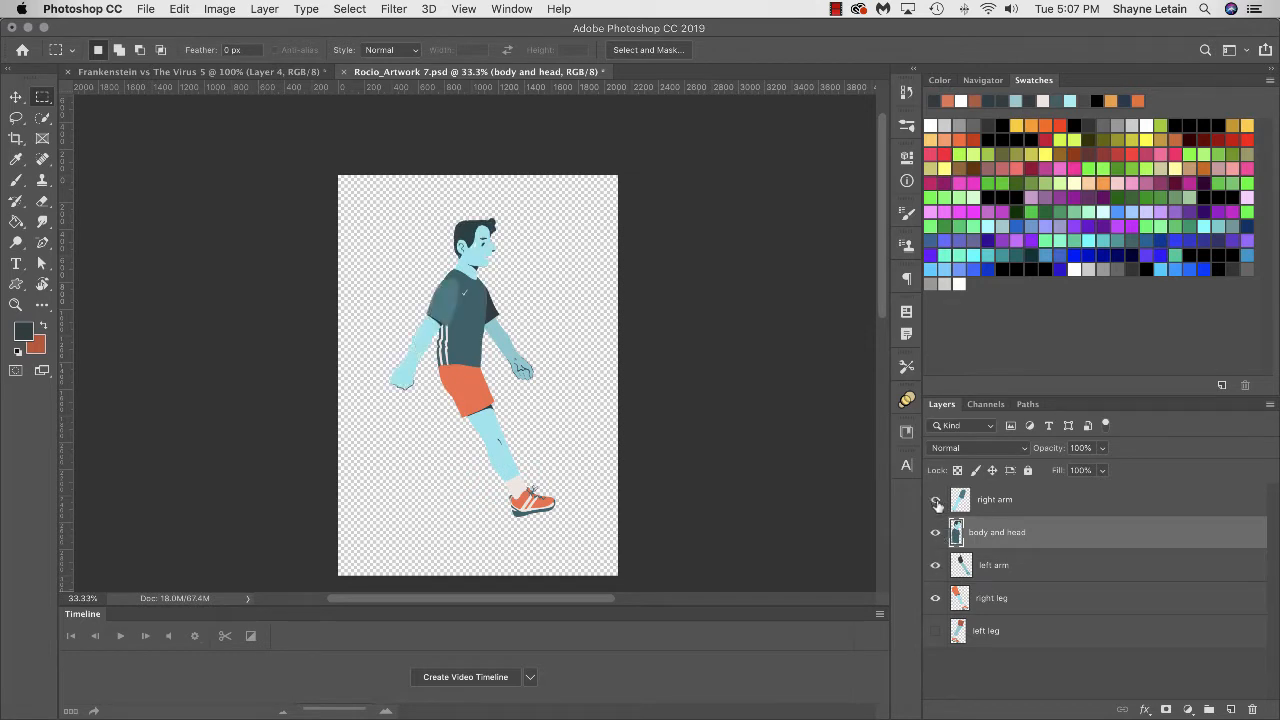
{"action": "left_click", "coordinate": [937, 632]}
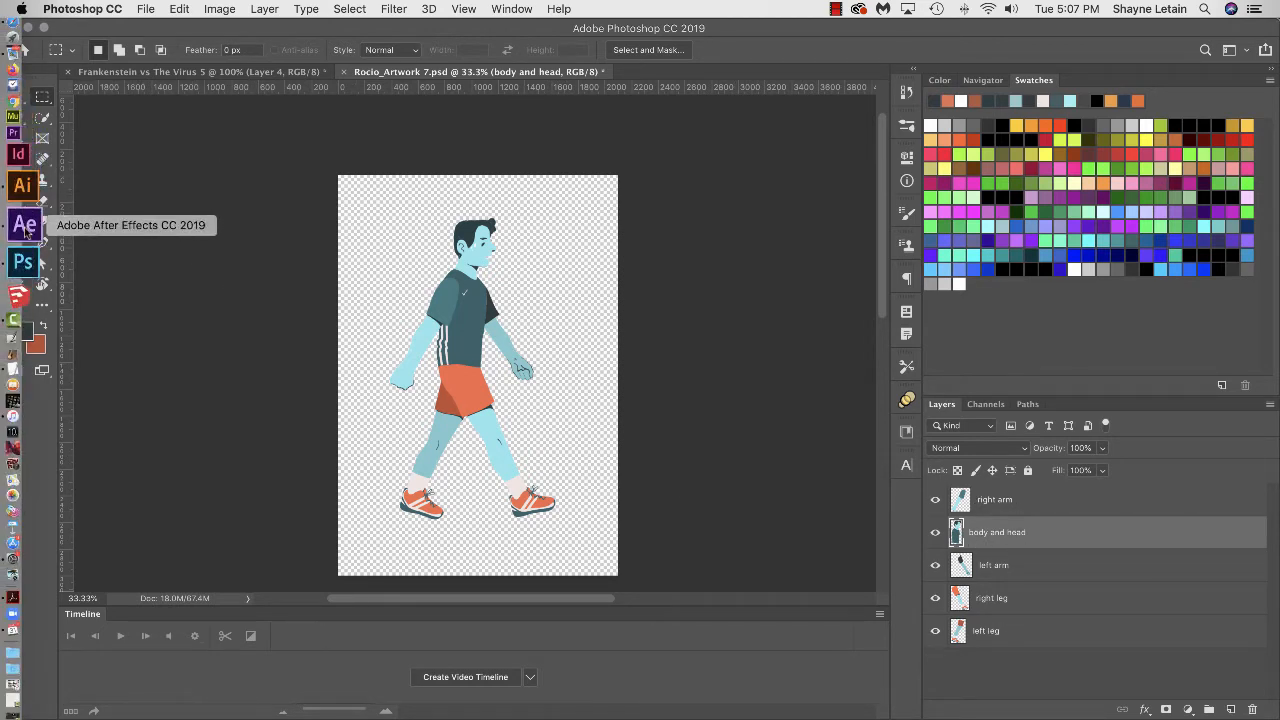
- Switch to After Effects and inspect the right arm and body and head layers of the Rocio_Artwork 7 composition, leaving nothing selected
{"action": "left_click", "coordinate": [25, 228]}
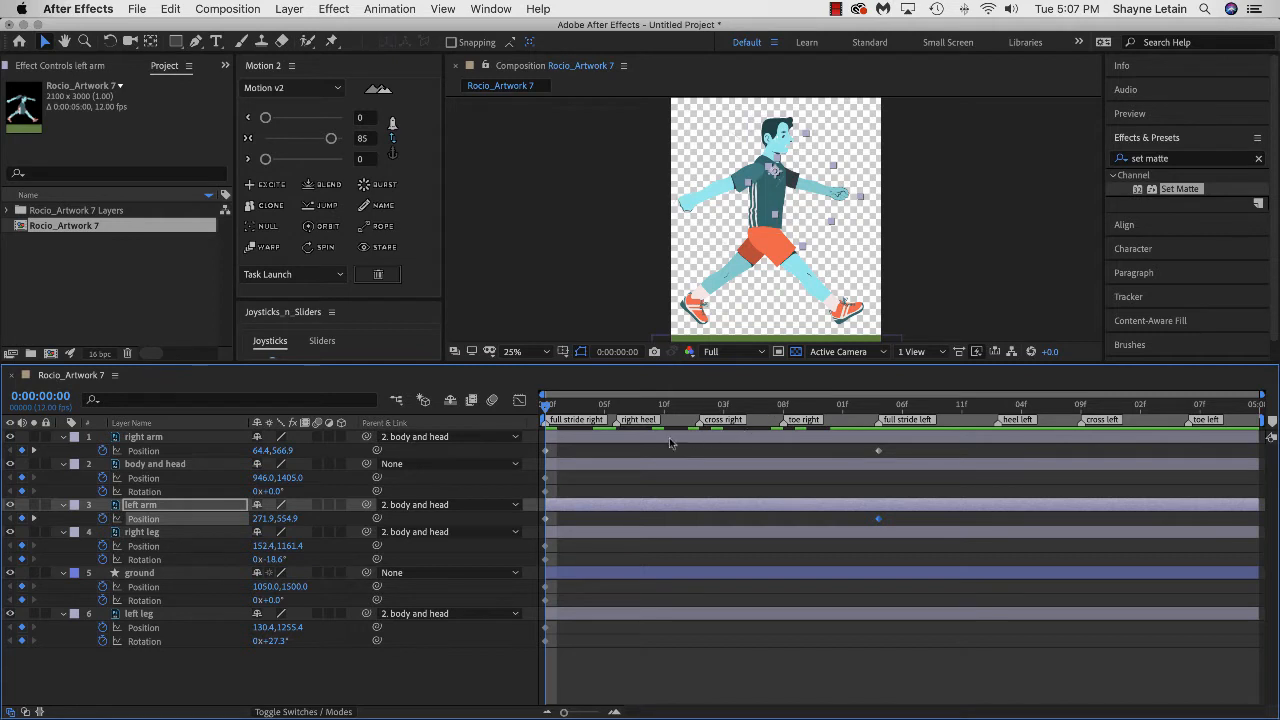
{"action": "left_click", "coordinate": [985, 254]}
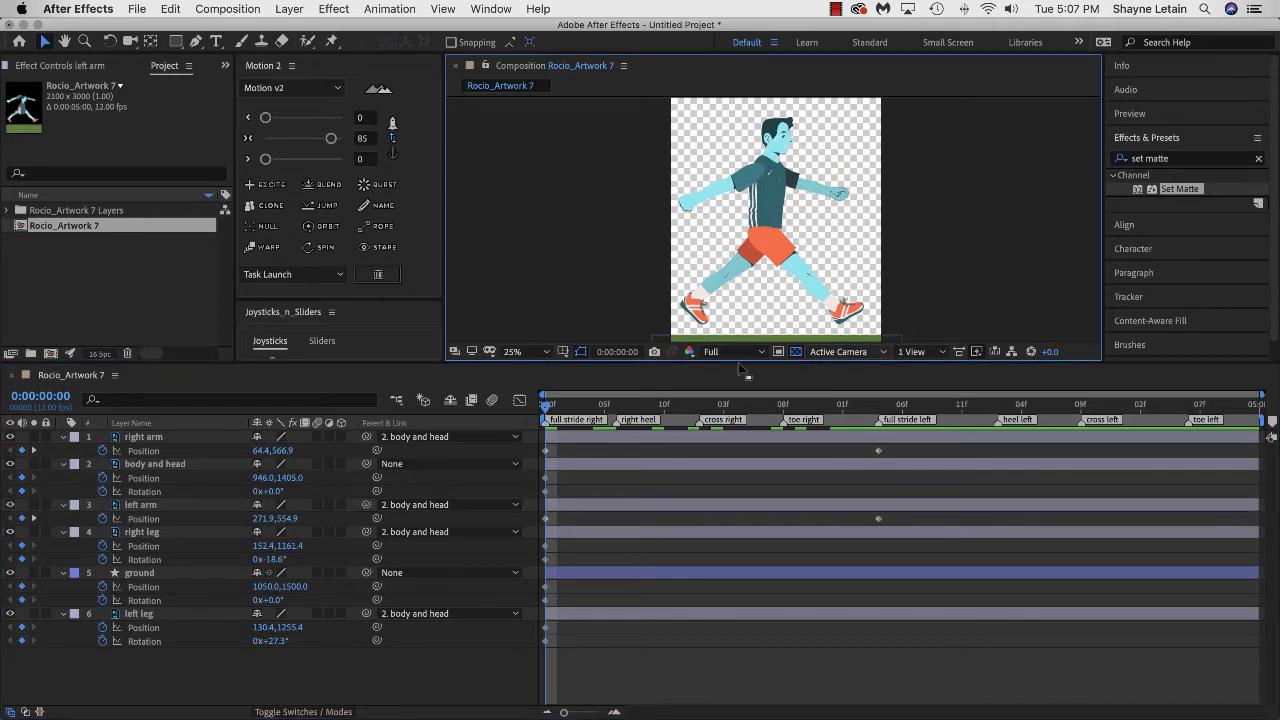
{"action": "left_click", "coordinate": [174, 440]}
{"action": "left_click", "coordinate": [181, 465]}
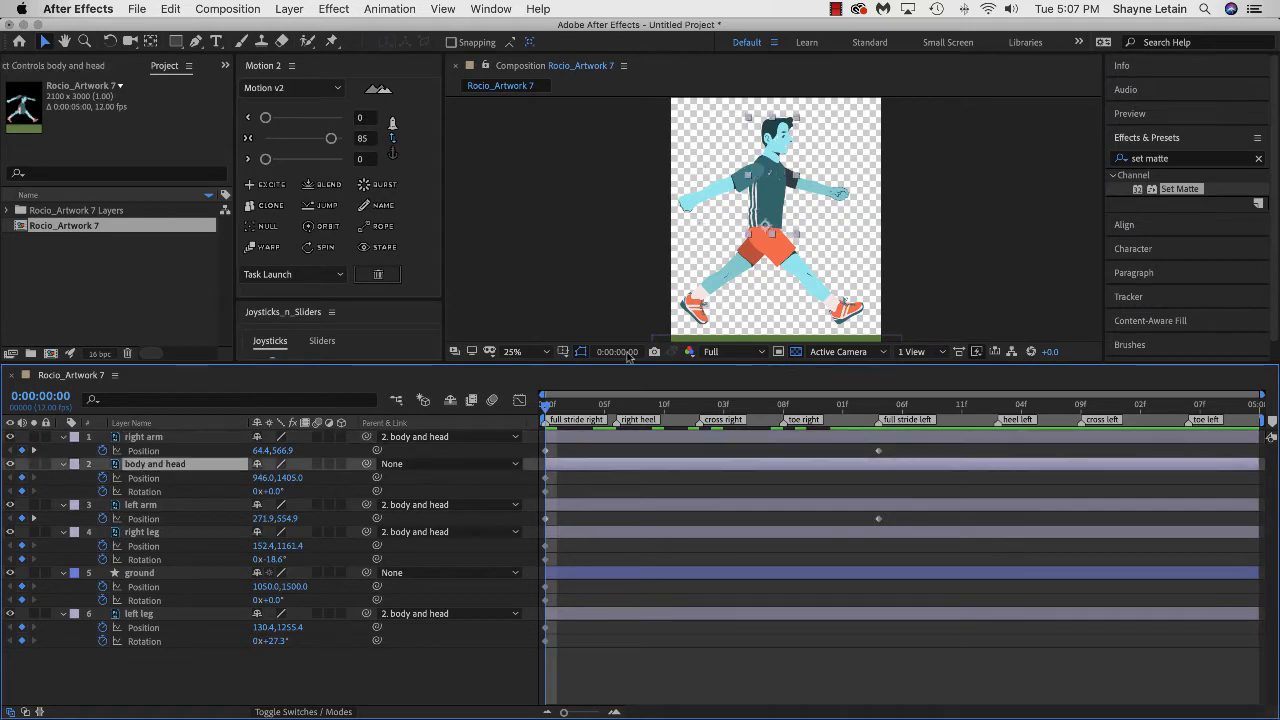
{"action": "left_click", "coordinate": [962, 238]}
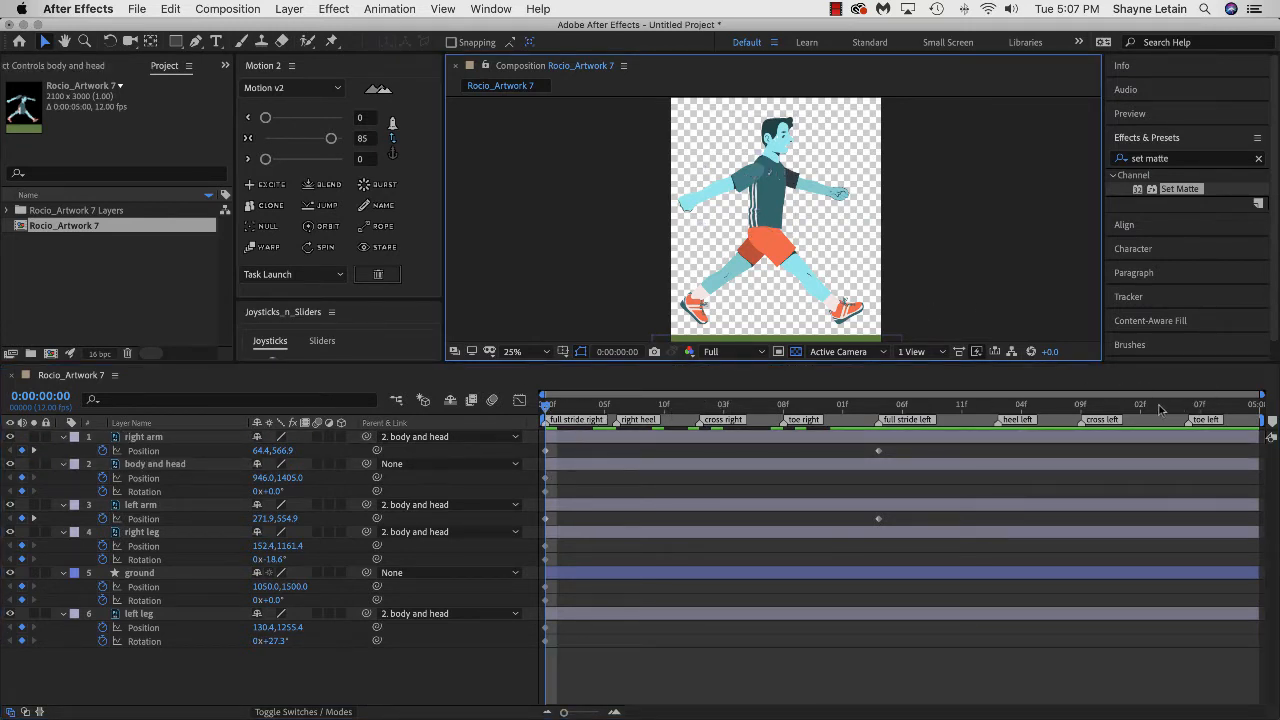
{"action": "left_click", "coordinate": [550, 424]}
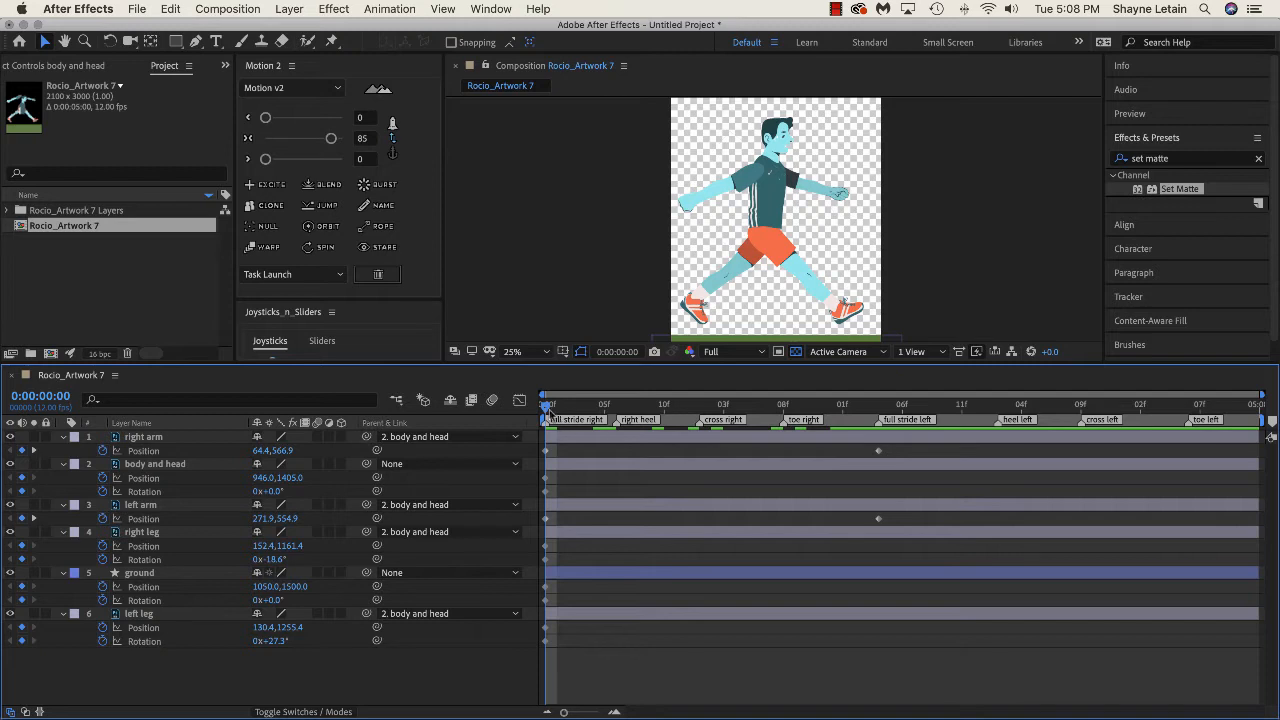
{"action": "mouse_move", "coordinate": [549, 406]}
{"action": "left_mouse_down"}
{"action": "mouse_move", "coordinate": [880, 406]}
{"action": "mouse_move", "coordinate": [545, 395]}
{"action": "left_mouse_up"}
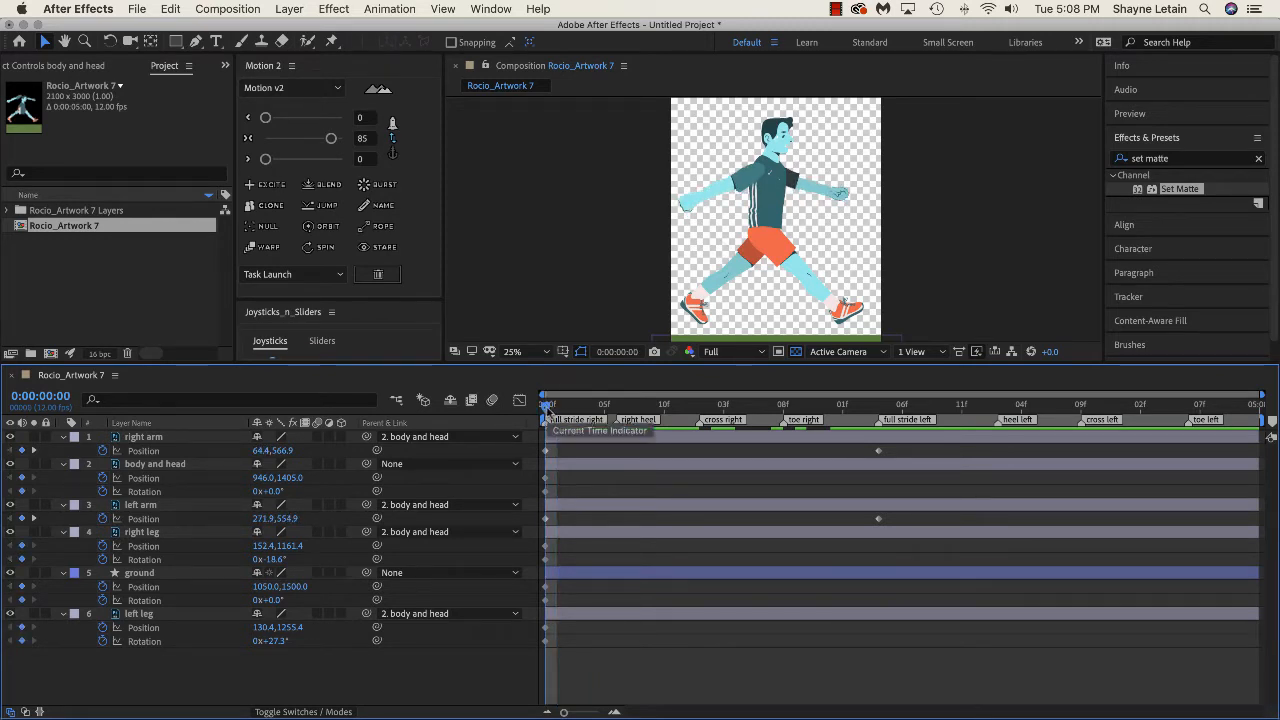
{"action": "mouse_move", "coordinate": [548, 414]}
{"action": "left_mouse_down"}
{"action": "mouse_move", "coordinate": [880, 428]}
{"action": "mouse_move", "coordinate": [545, 405]}
{"action": "mouse_move", "coordinate": [675, 427]}
{"action": "mouse_move", "coordinate": [760, 425]}
{"action": "mouse_move", "coordinate": [545, 407]}
{"action": "left_mouse_up"}
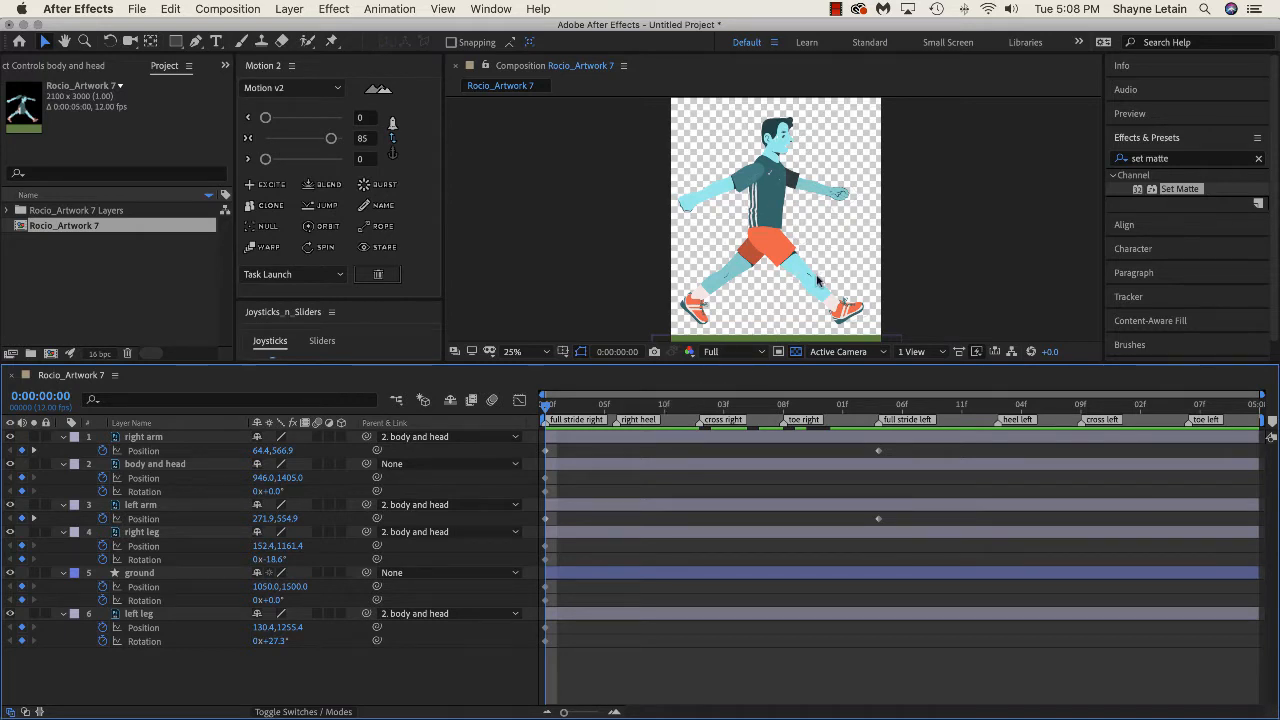
- Activate the Puppet Pin tool and scrub the walk between the full stride right and full stride left poses, returning to 0:00:00:00
{"action": "left_click", "coordinate": [332, 41]}
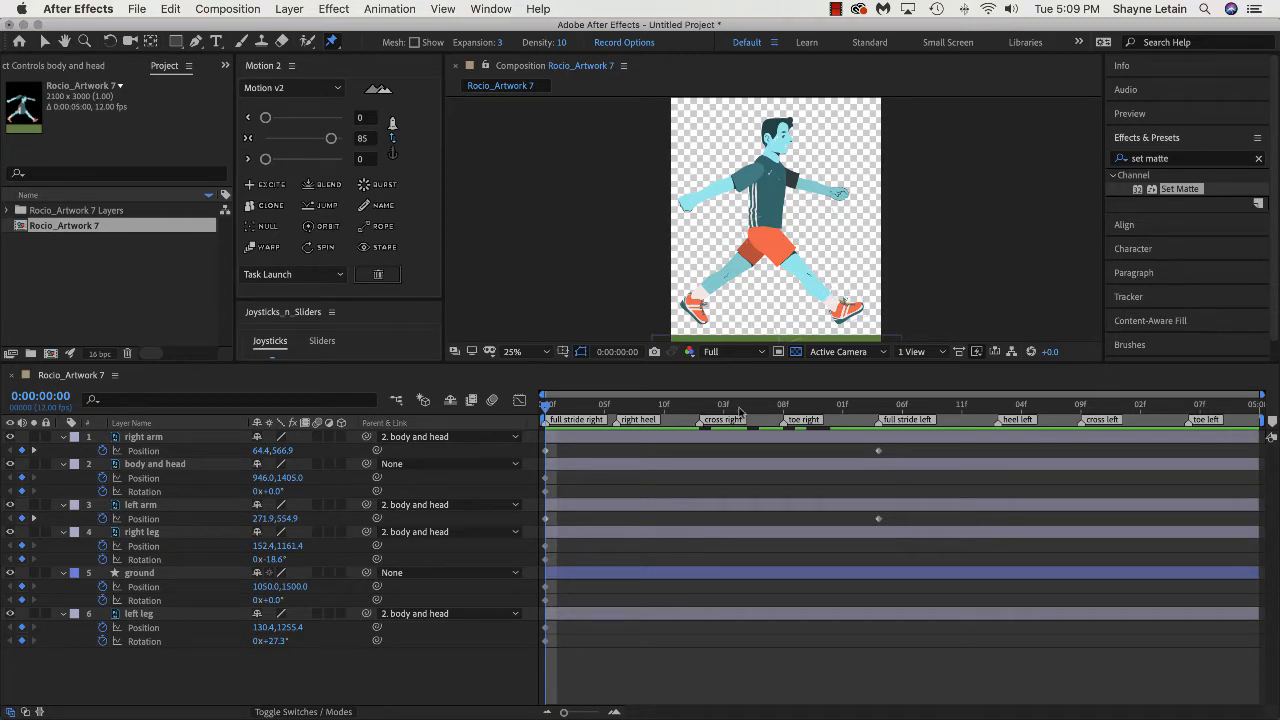
{"action": "left_click_drag", "start_coordinate": [545, 410], "coordinate": [625, 401]}
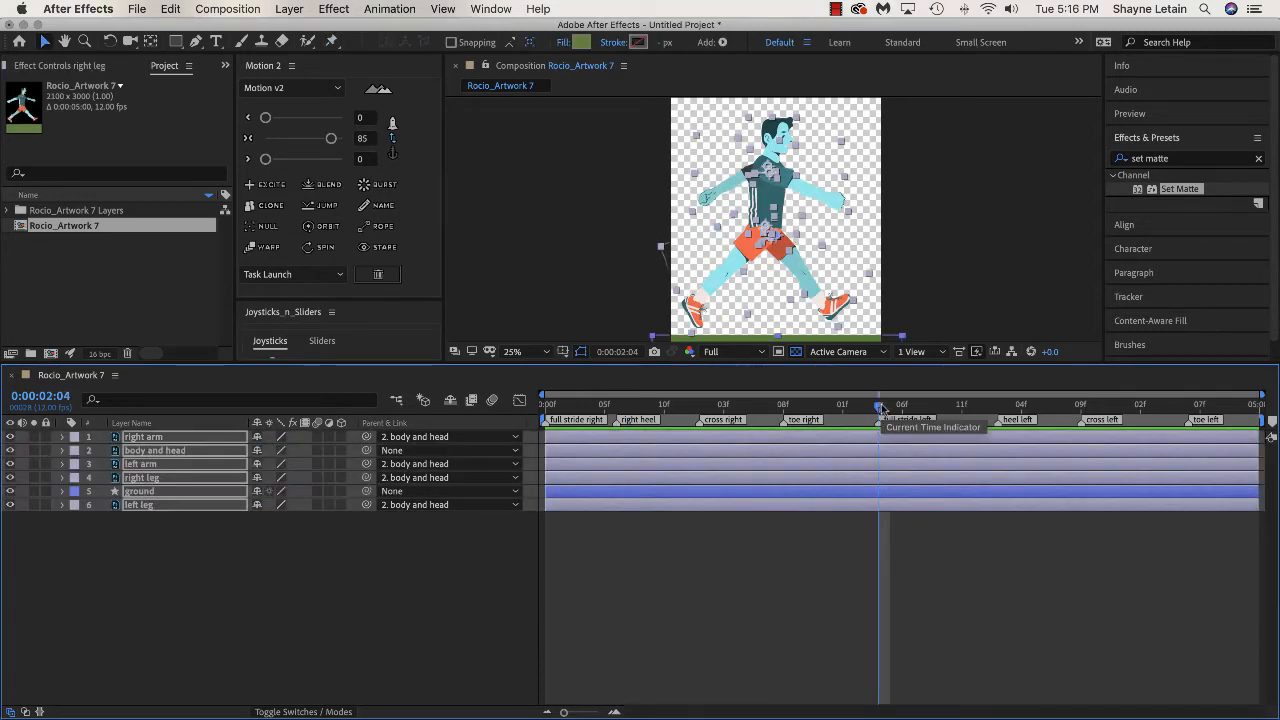
{"action": "left_click_drag", "start_coordinate": [881, 408], "coordinate": [527, 390]}
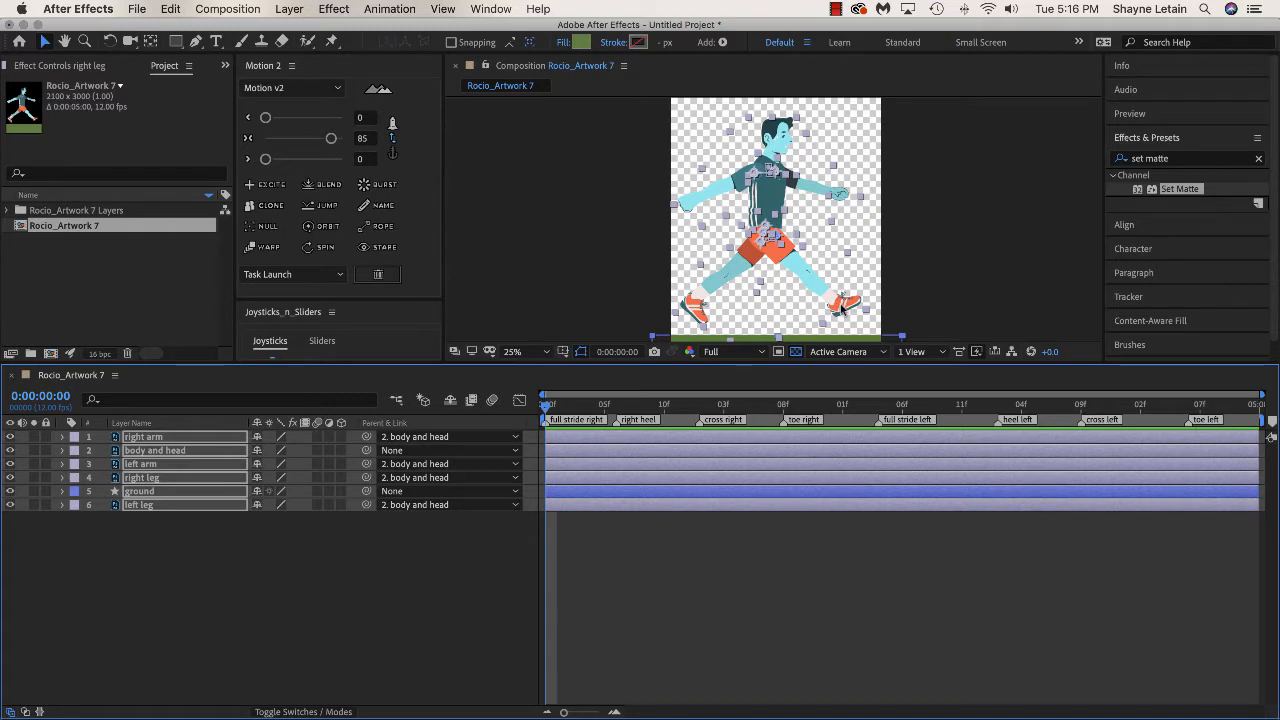
- Select only the right leg layer and try to move its anchor point from the hip toward the knee with the Pan Behind tool
{"action": "left_click", "coordinate": [944, 286]}
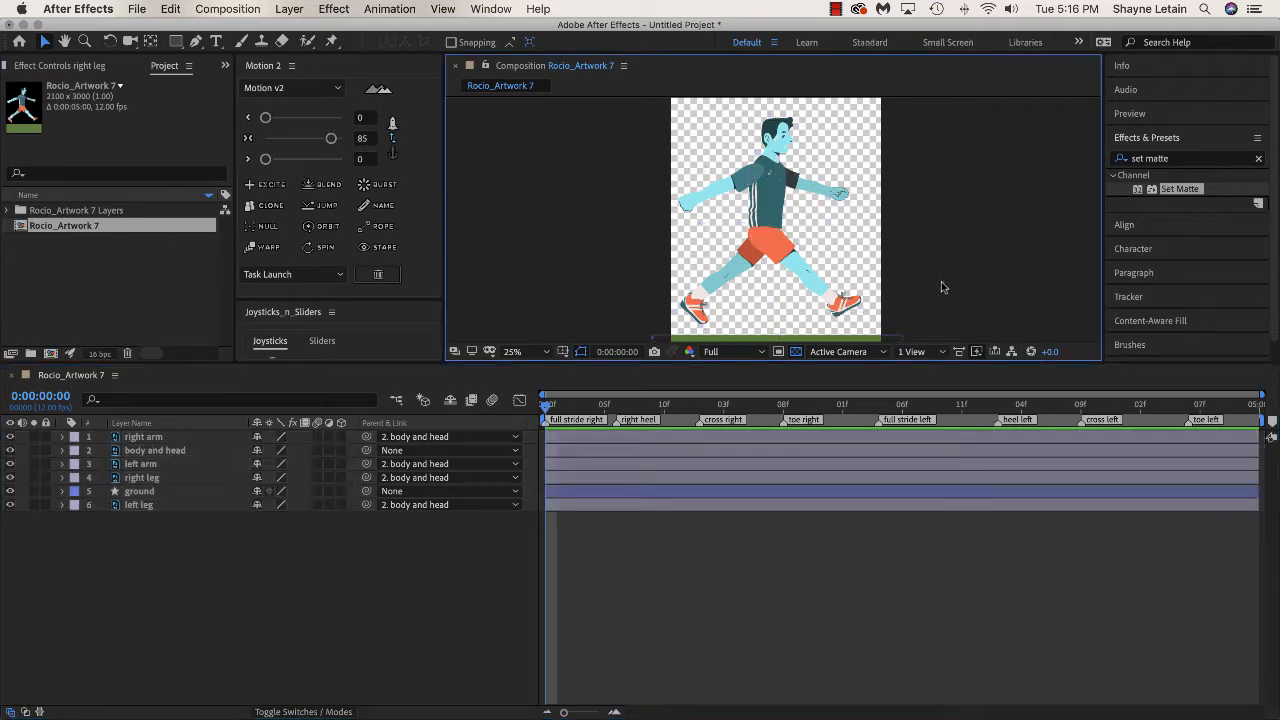
{"action": "left_click", "coordinate": [838, 306]}
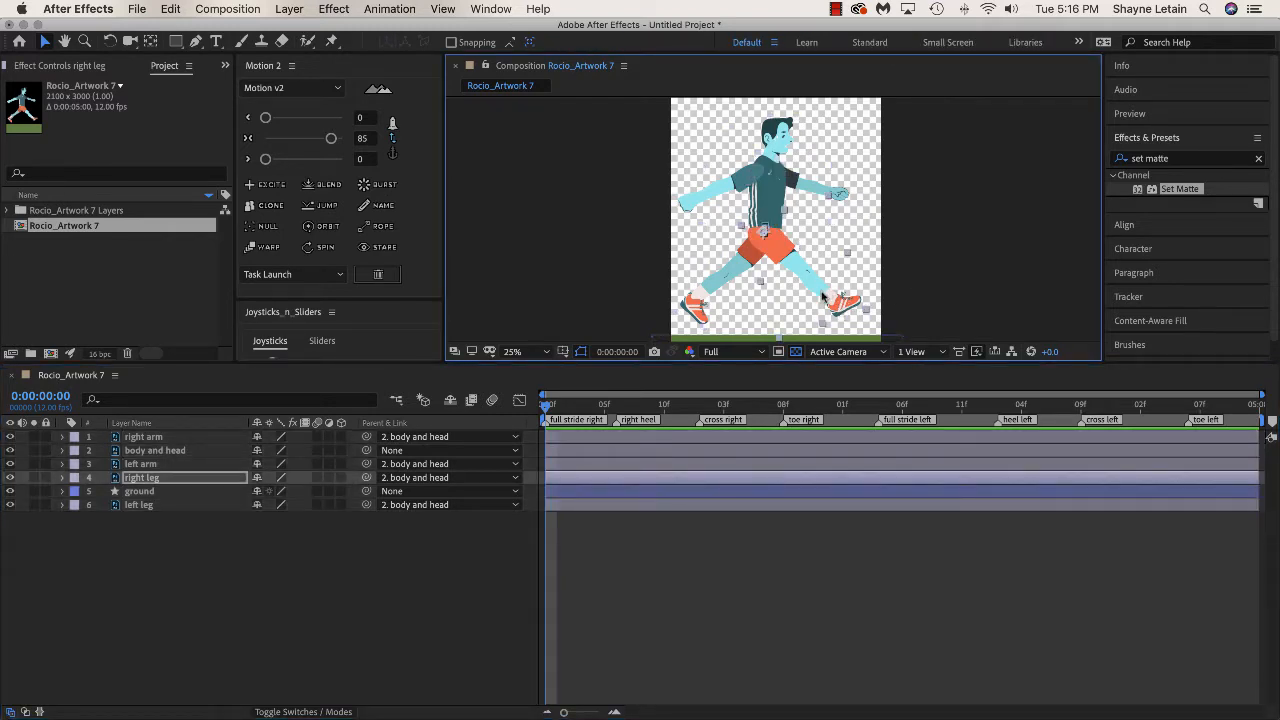
{"action": "key", "text": "y"}
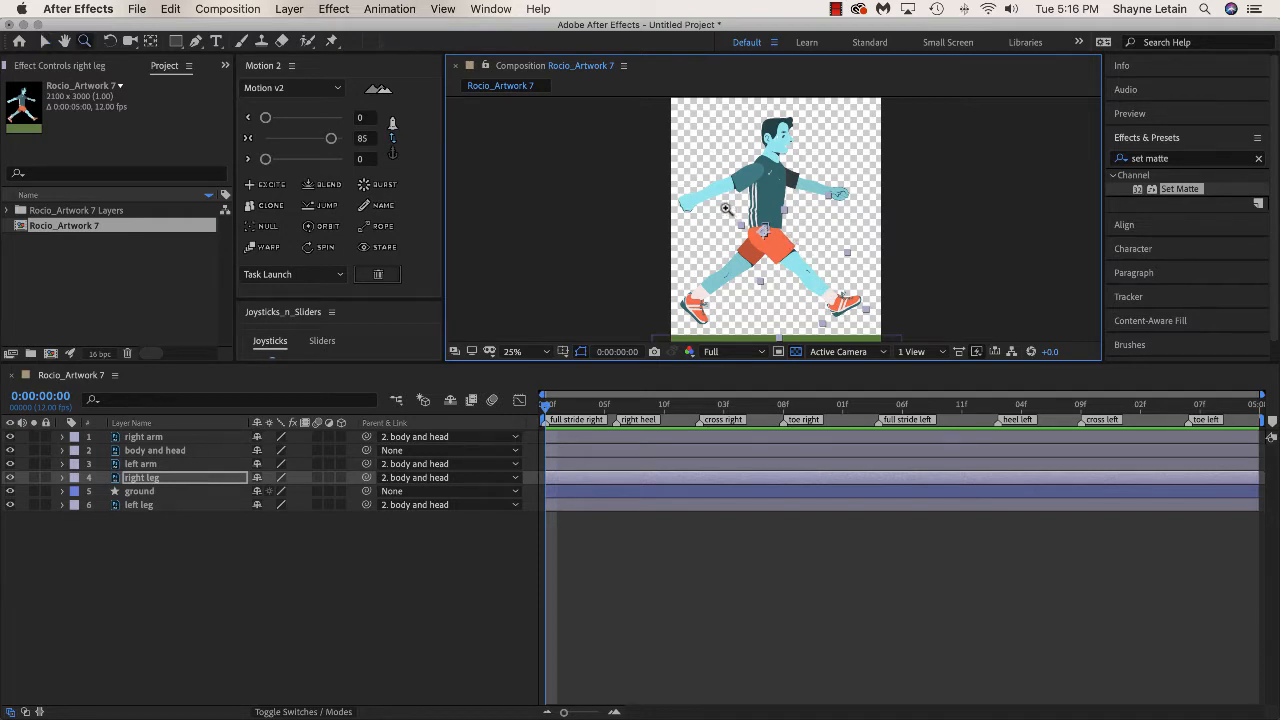
{"action": "scroll", "coordinate": [828, 296], "scroll_direction": "up", "scroll_amount": 2}
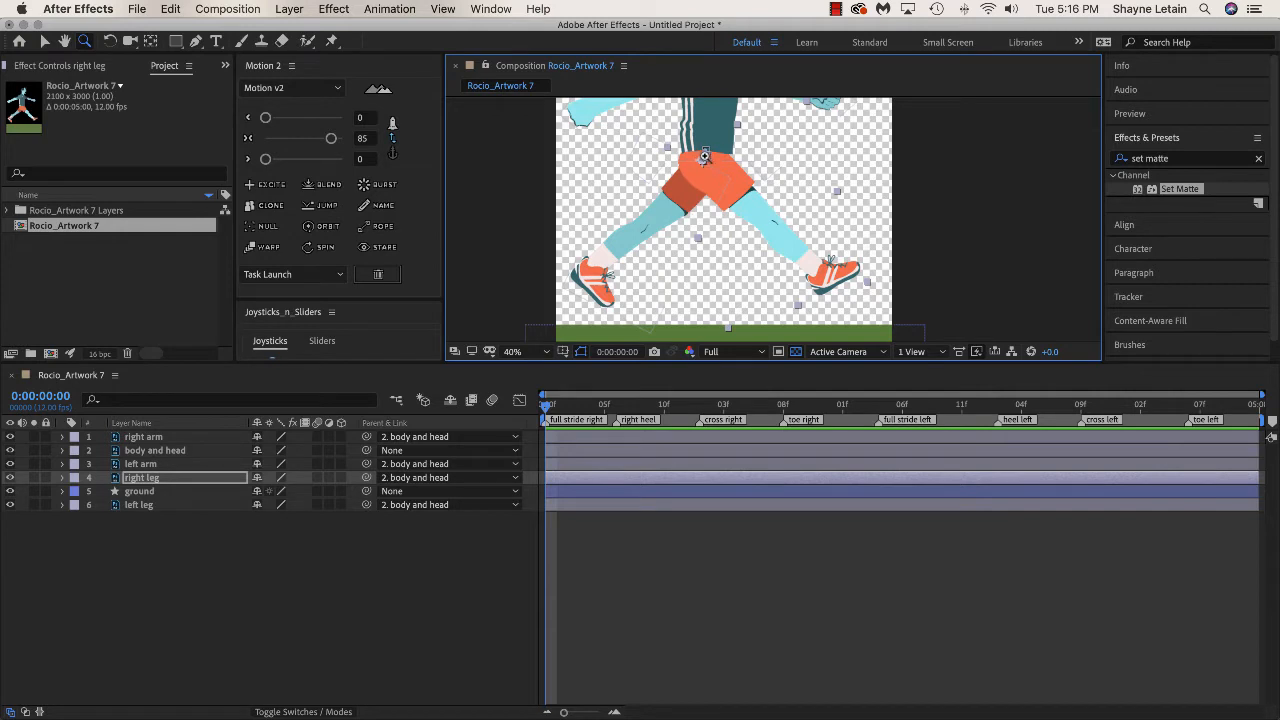
{"action": "left_click", "coordinate": [150, 42]}
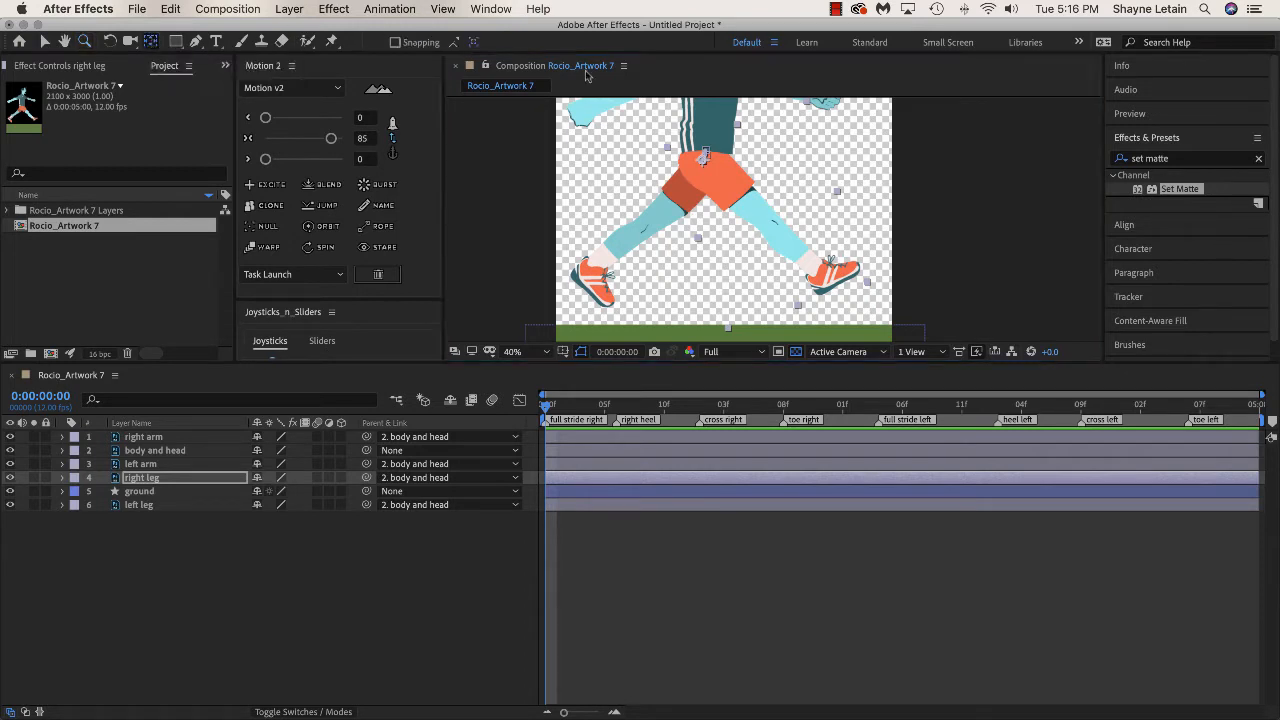
{"action": "left_click_drag", "start_coordinate": [705, 160], "coordinate": [763, 217]}
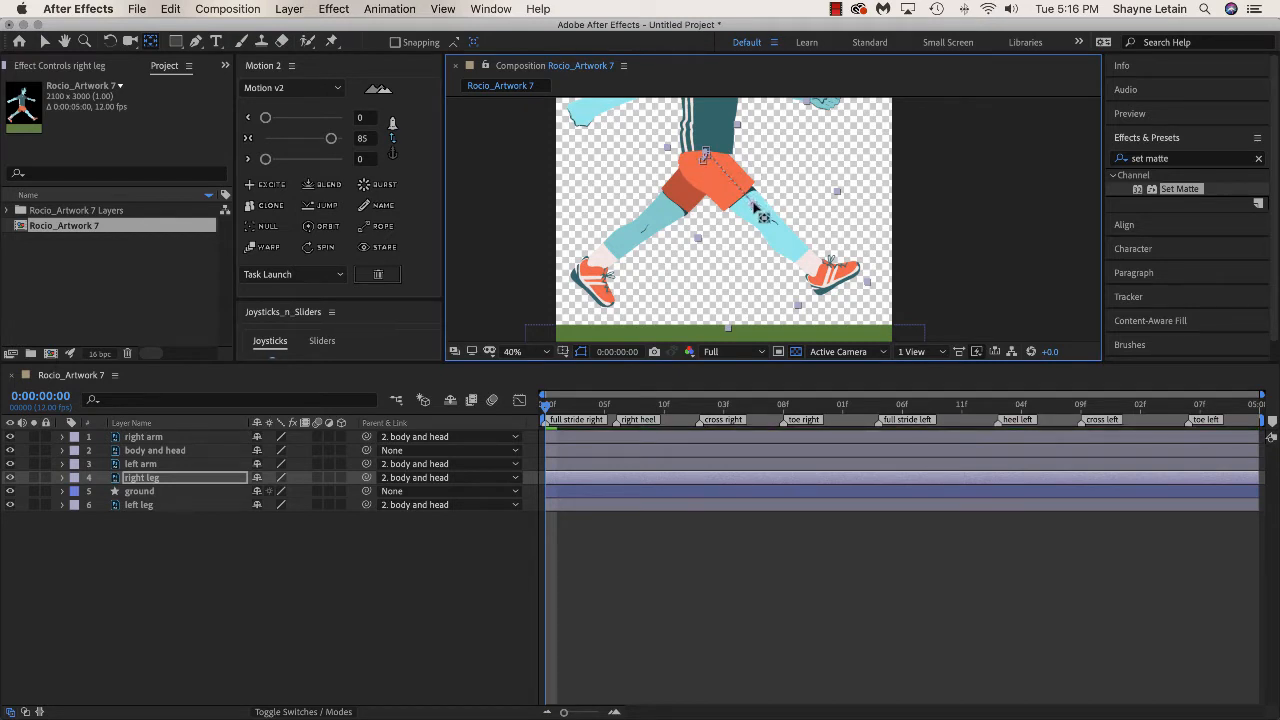
- Reveal the right leg's keyframes and try rotating the leg around its hip anchor with the Rotation tool
{"action": "key", "text": "u"}
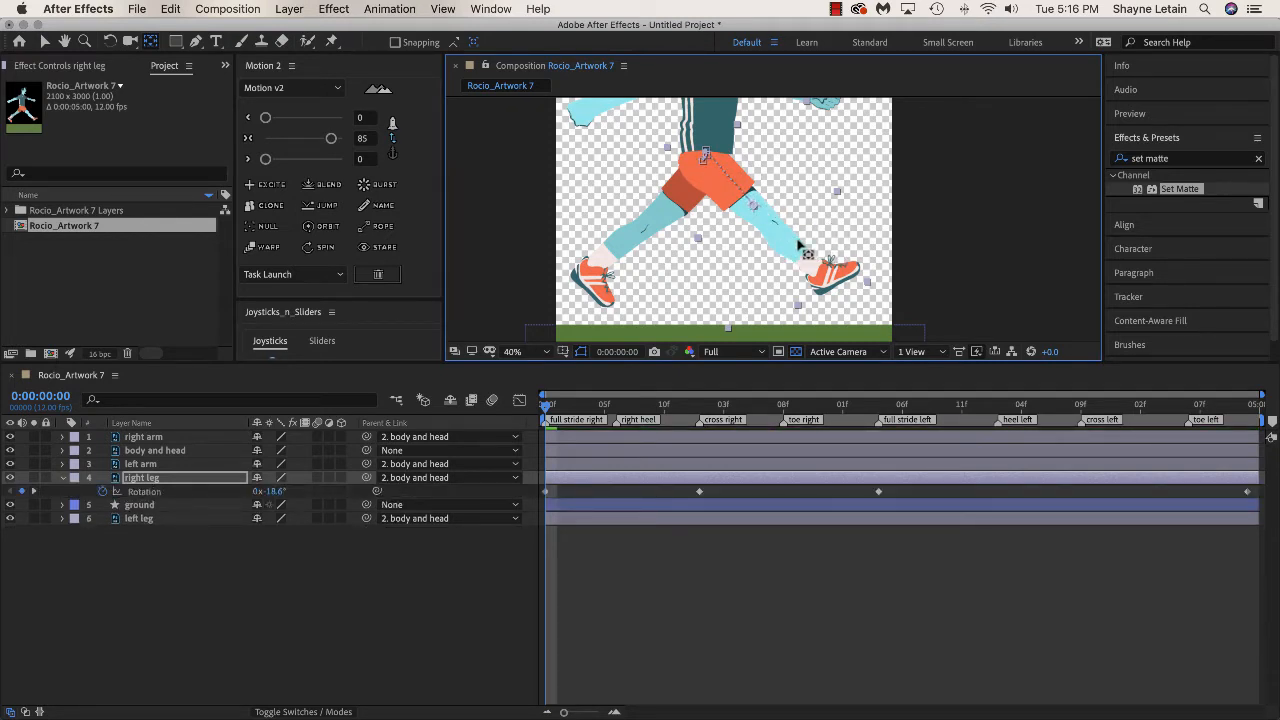
{"action": "key", "text": "w"}
{"action": "mouse_move", "coordinate": [808, 262]}
{"action": "left_mouse_down"}
{"action": "mouse_move", "coordinate": [795, 272]}
{"action": "mouse_move", "coordinate": [830, 250]}
{"action": "mouse_move", "coordinate": [806, 243]}
{"action": "left_mouse_up"}
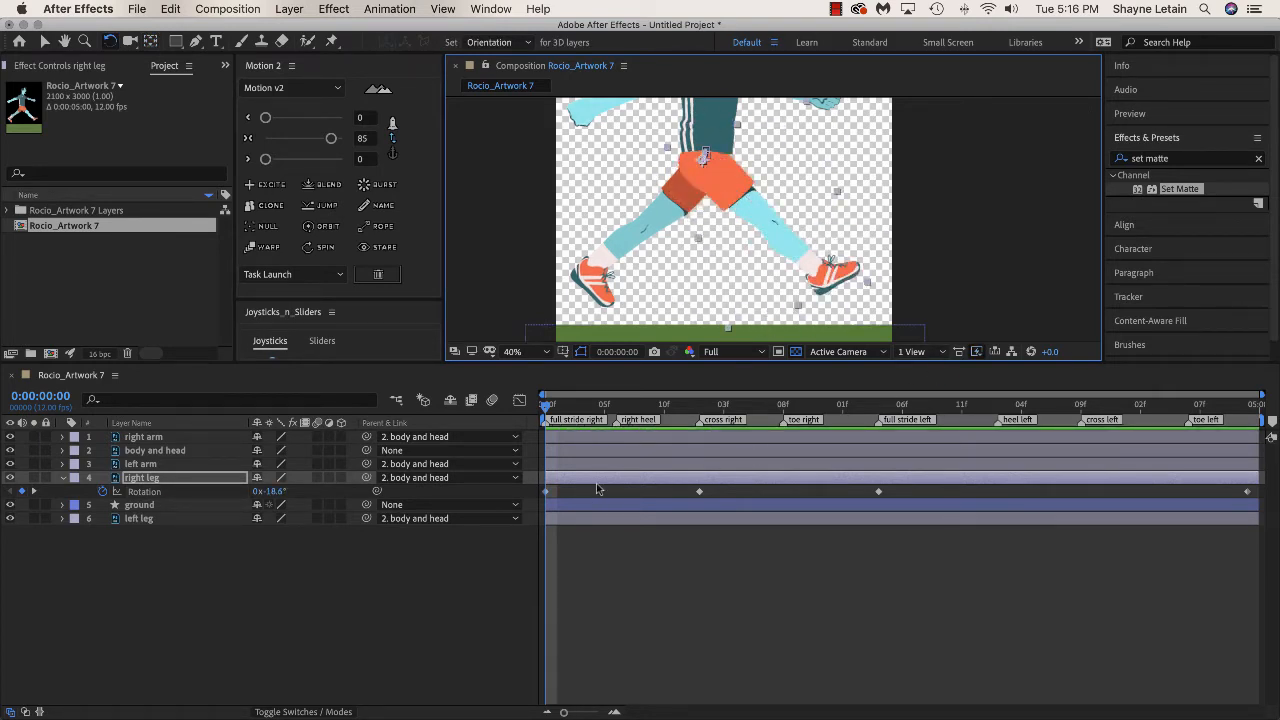
- Set the current time to 0:00:02:03 and reveal the keyframes of all six layers
{"action": "left_click_drag", "start_coordinate": [548, 407], "coordinate": [866, 424]}
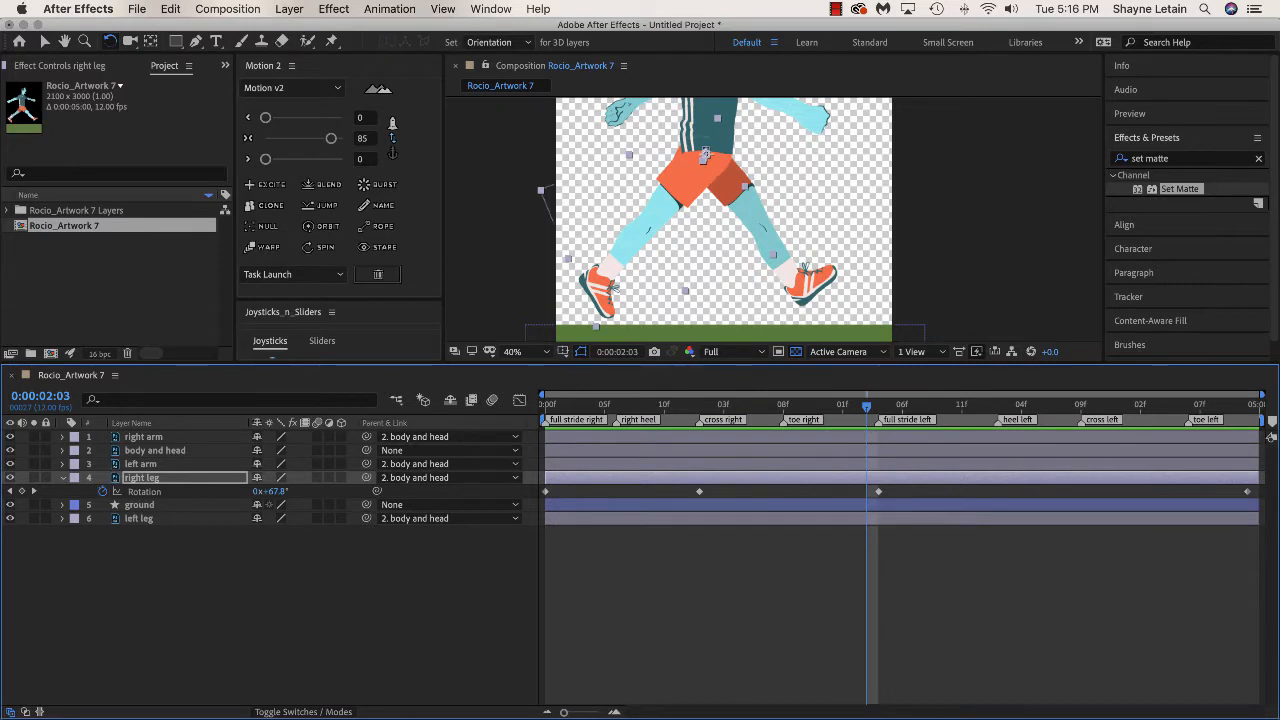
{"action": "left_click", "coordinate": [203, 439]}
{"action": "left_click", "coordinate": [183, 519], "text": "shift"}
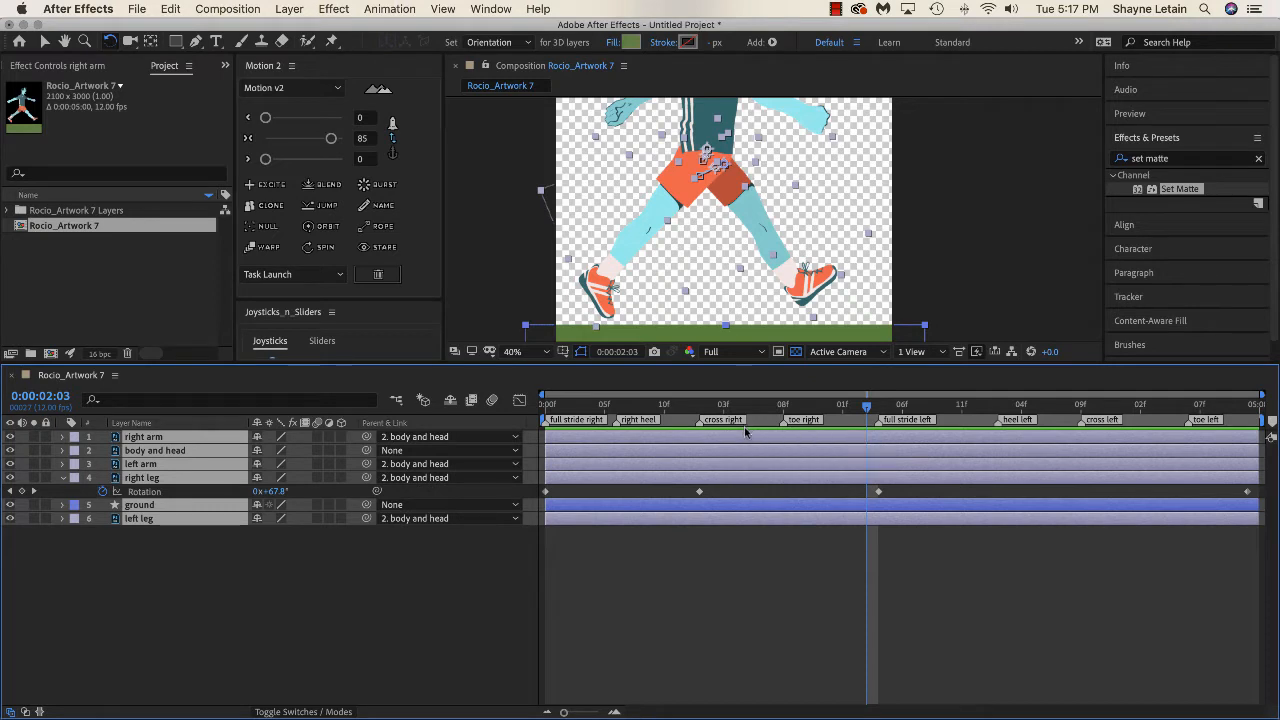
{"action": "key", "text": "u"}
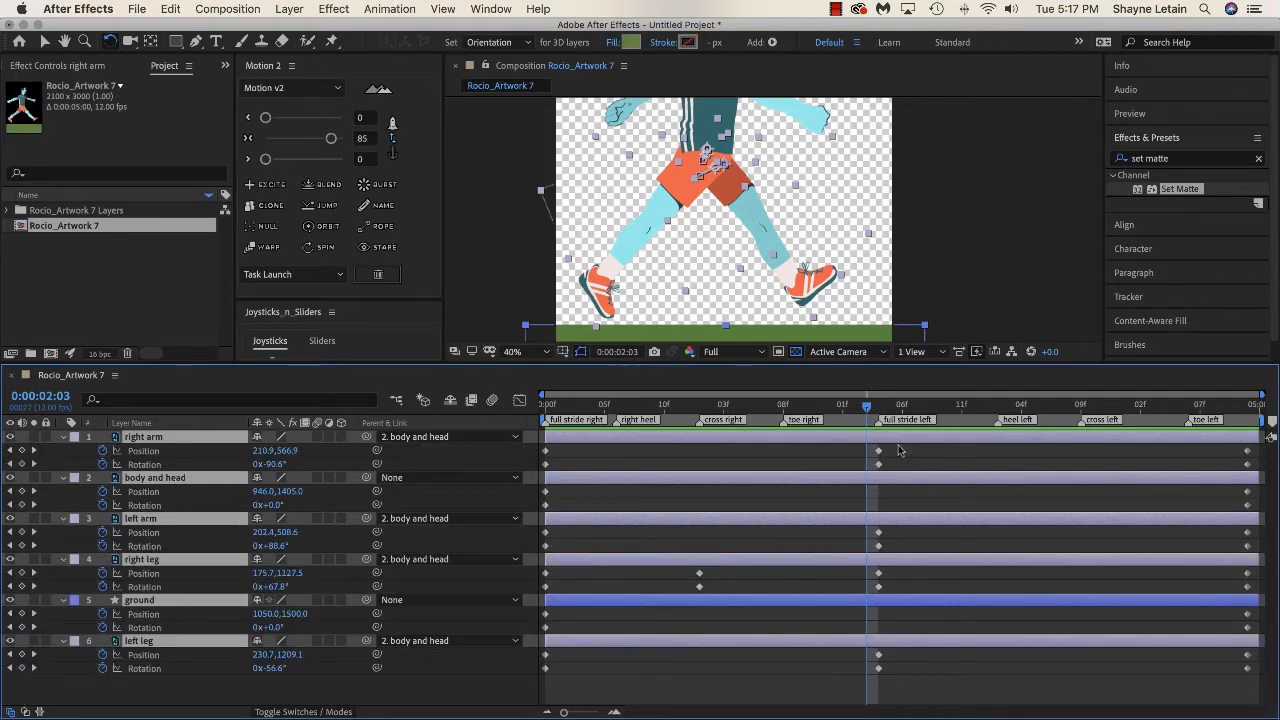
- Select in turn the keyframes at full stride left, the start and the end, and preview the walk from 0:00:00:00
{"action": "left_click_drag", "start_coordinate": [898, 450], "coordinate": [856, 682]}
{"action": "left_click_drag", "start_coordinate": [556, 446], "coordinate": [552, 688]}
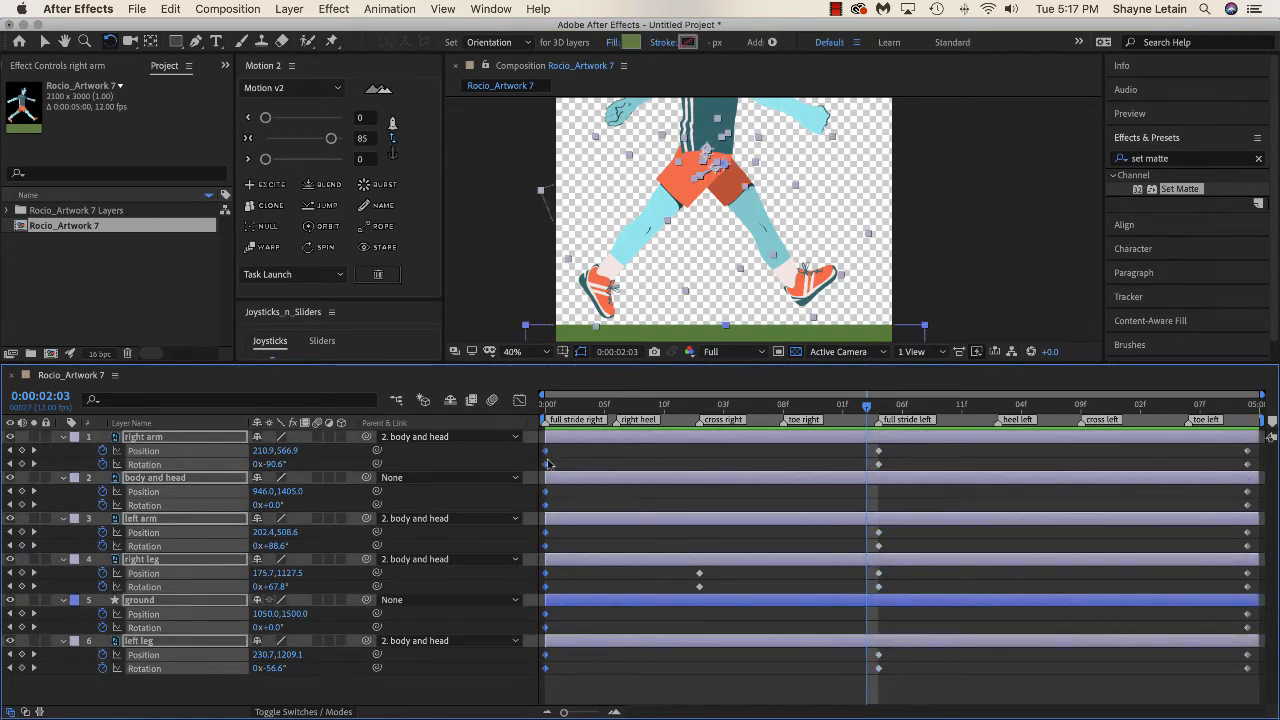
{"action": "left_click_drag", "start_coordinate": [1238, 449], "coordinate": [1247, 690]}
{"action": "left_click_drag", "start_coordinate": [863, 412], "coordinate": [543, 412]}
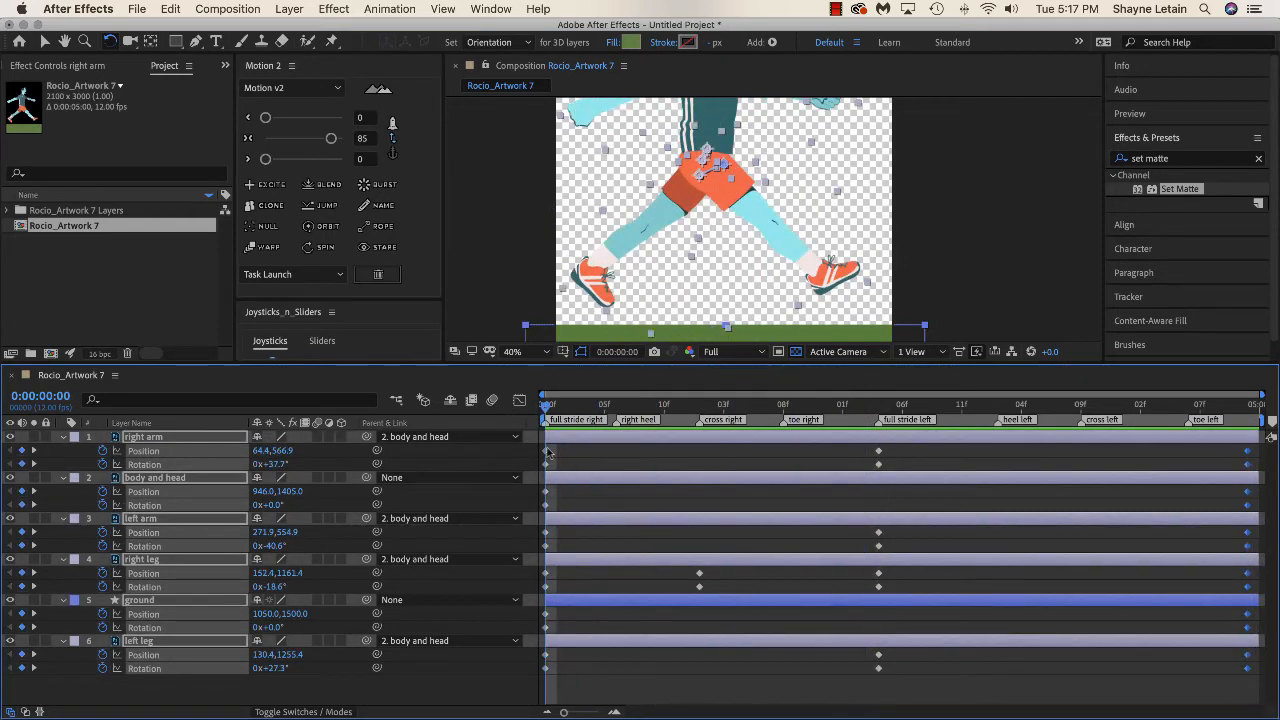
{"action": "key", "text": "space"}
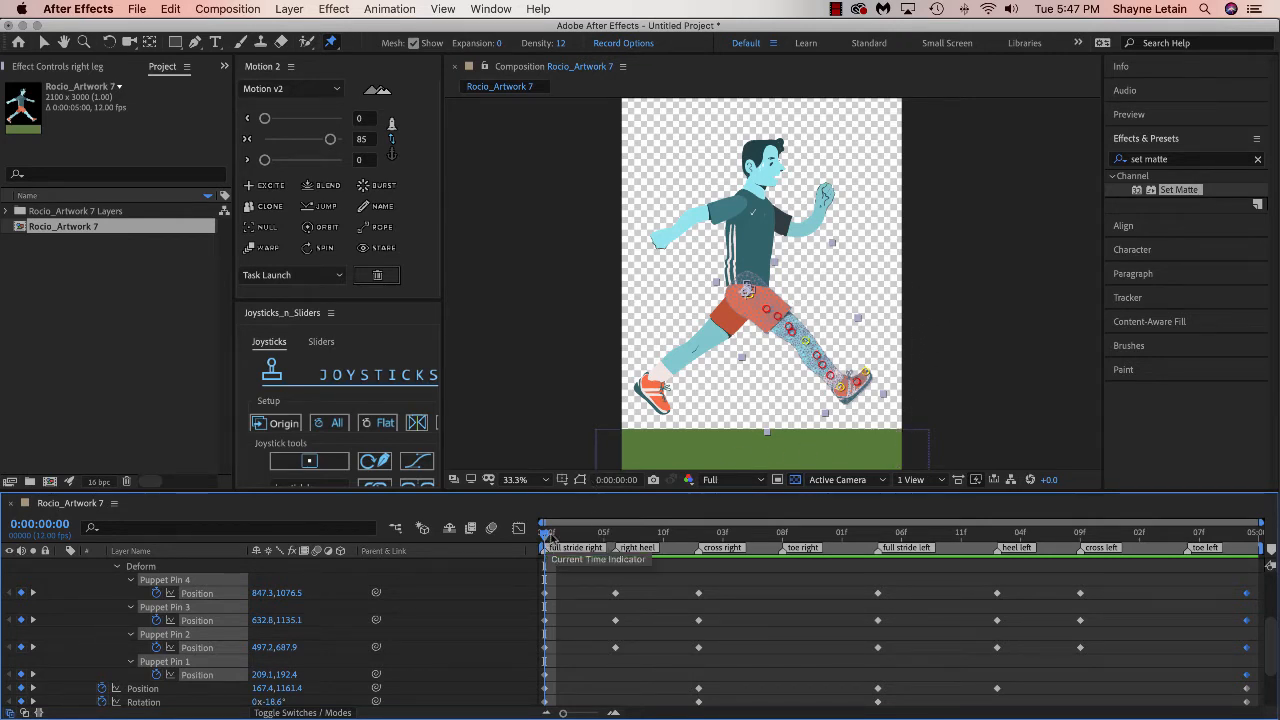
{"action": "left_click", "coordinate": [815, 351]}
{"action": "left_click_drag", "start_coordinate": [850, 395], "coordinate": [825, 390]}
{"action": "key", "text": "ctrl+z"}
- Activate the Puppet Pin tool on the right leg at 66.7% magnification to examine its pins and mesh
{"action": "key", "text": "z"}
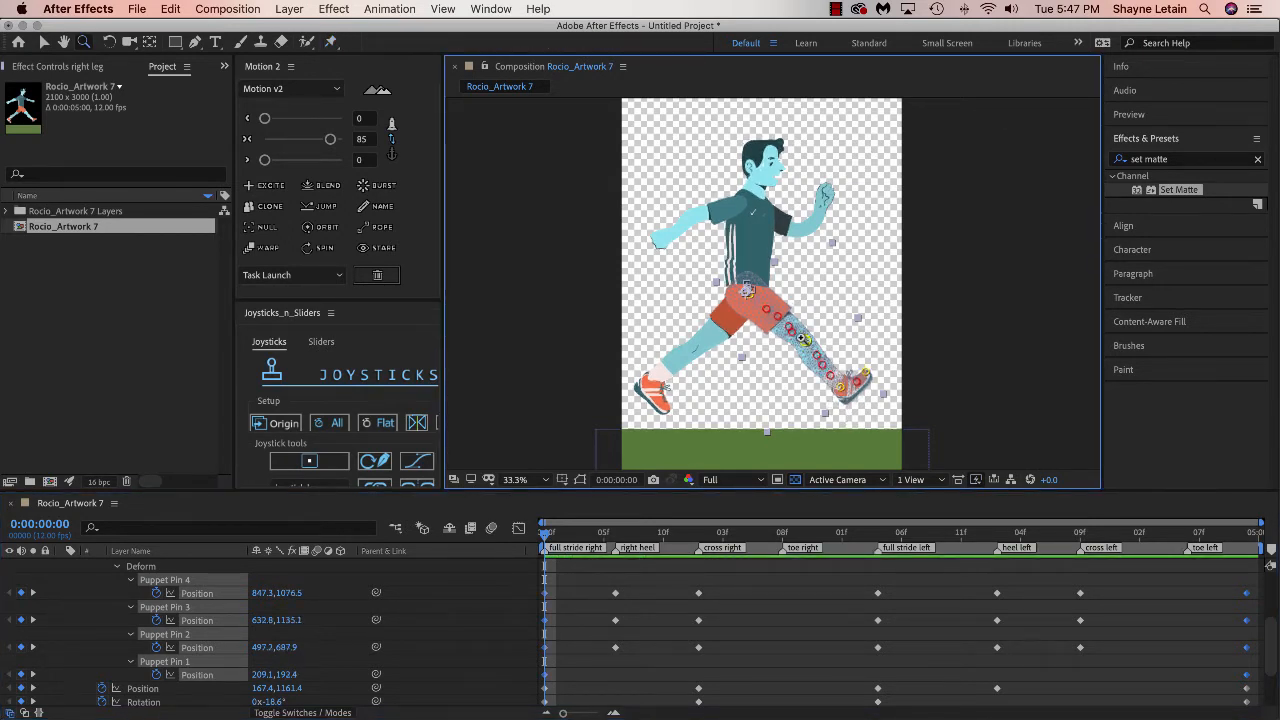
{"action": "left_click", "coordinate": [811, 357]}
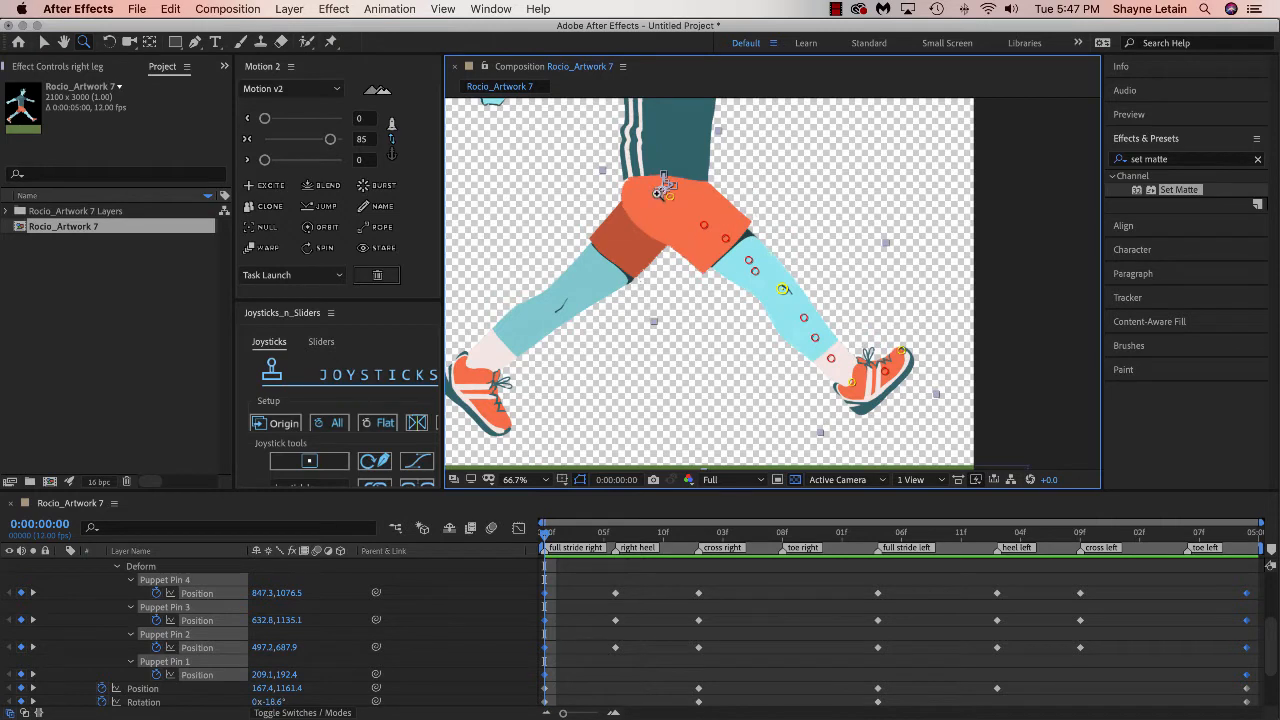
{"action": "left_click", "coordinate": [331, 41]}
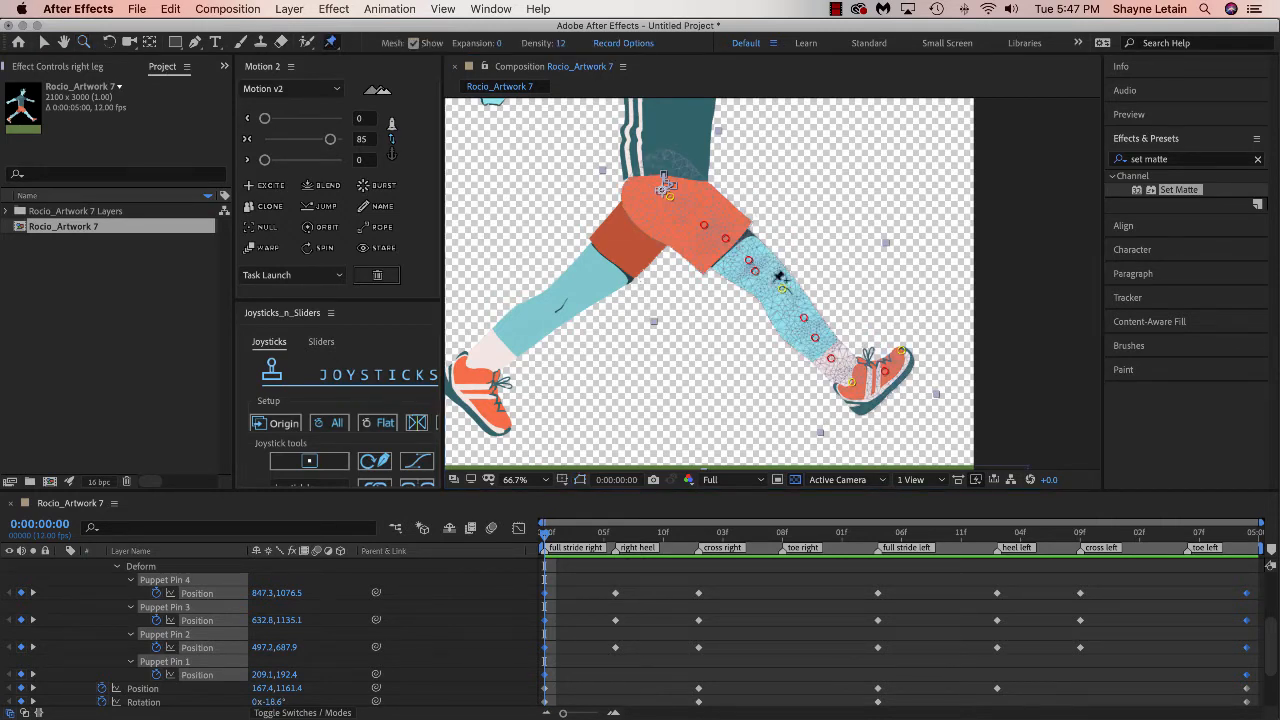
{"action": "left_click", "coordinate": [1030, 320]}
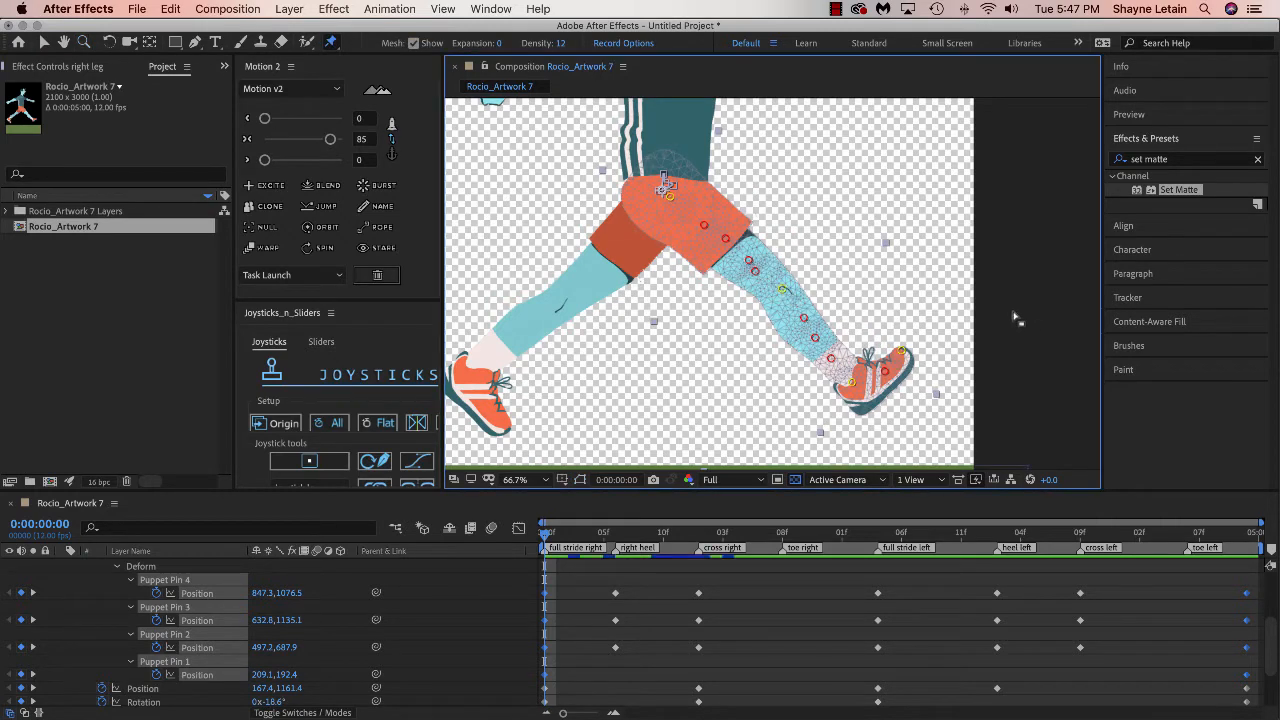
- Try bending the right leg at 0:00:00:00 by moving its knee puppet pin up and forward
{"action": "left_click", "coordinate": [1015, 317]}
{"action": "left_click_drag", "start_coordinate": [784, 292], "coordinate": [792, 275]}
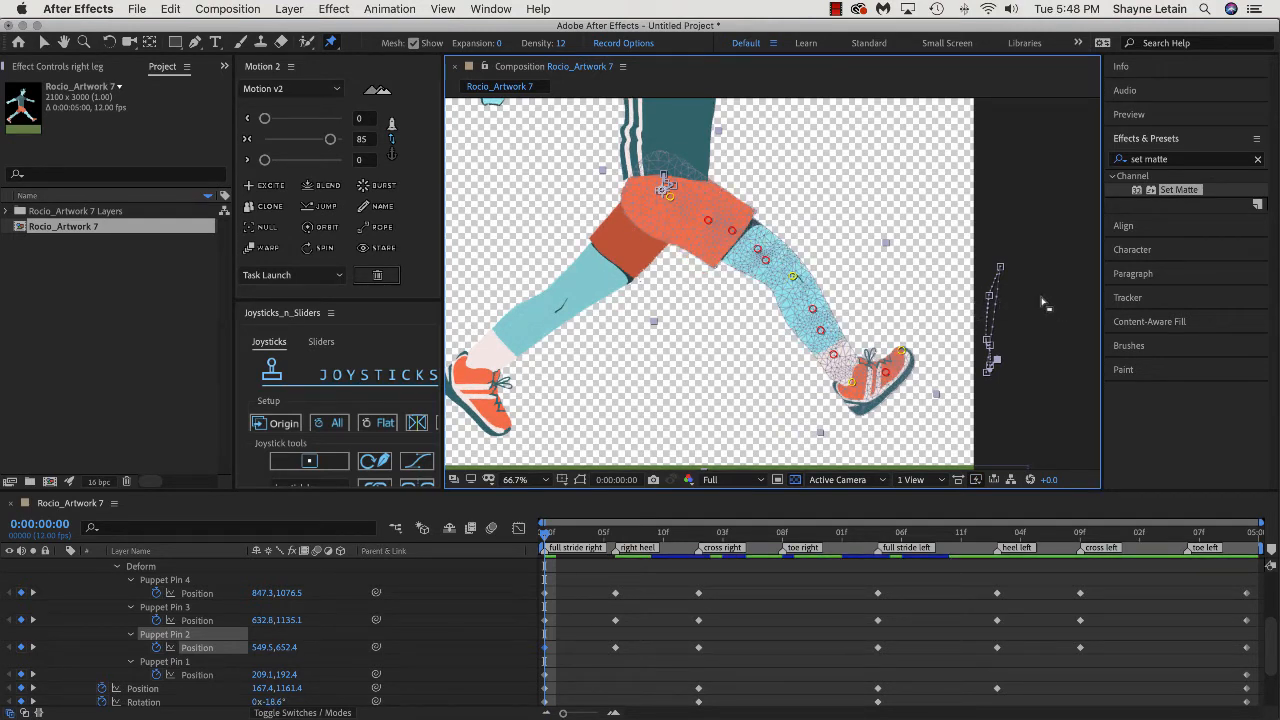
{"action": "key", "text": "super+z"}
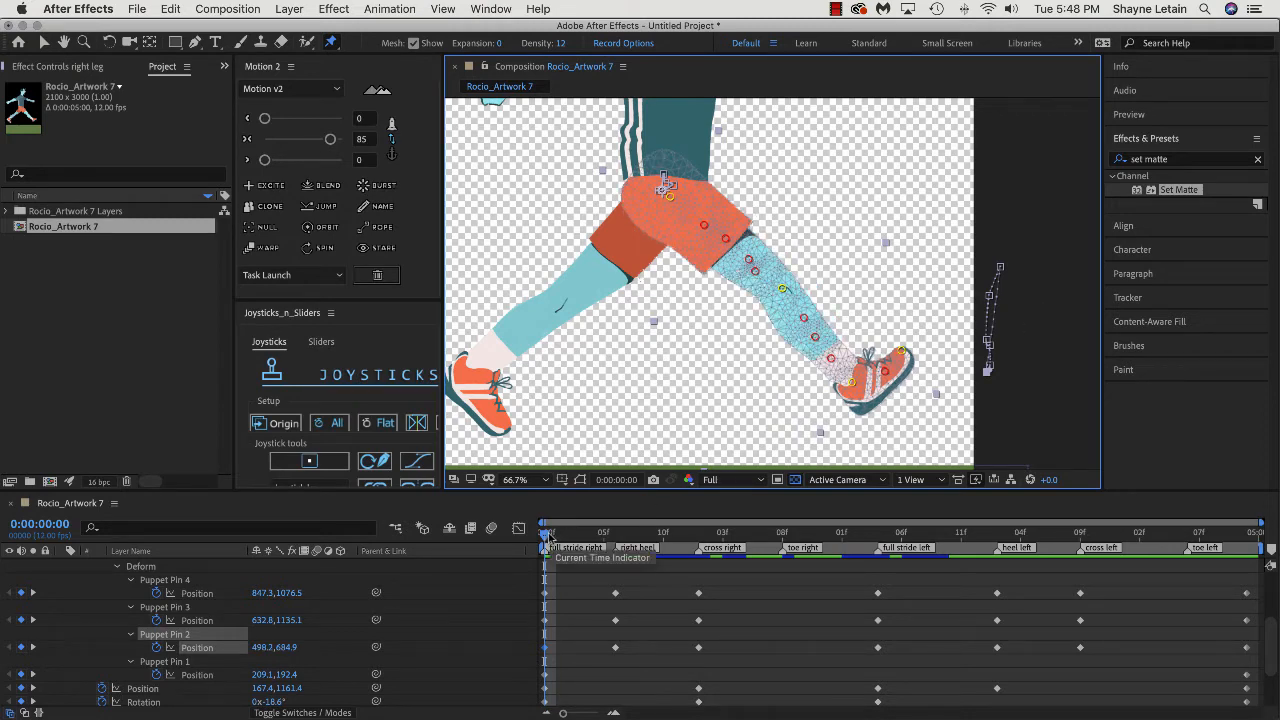
- Scrub through and preview the walk cycle to examine the right leg's pin animation, ending at 0:00:00:00
{"action": "left_click_drag", "start_coordinate": [549, 537], "coordinate": [666, 555]}
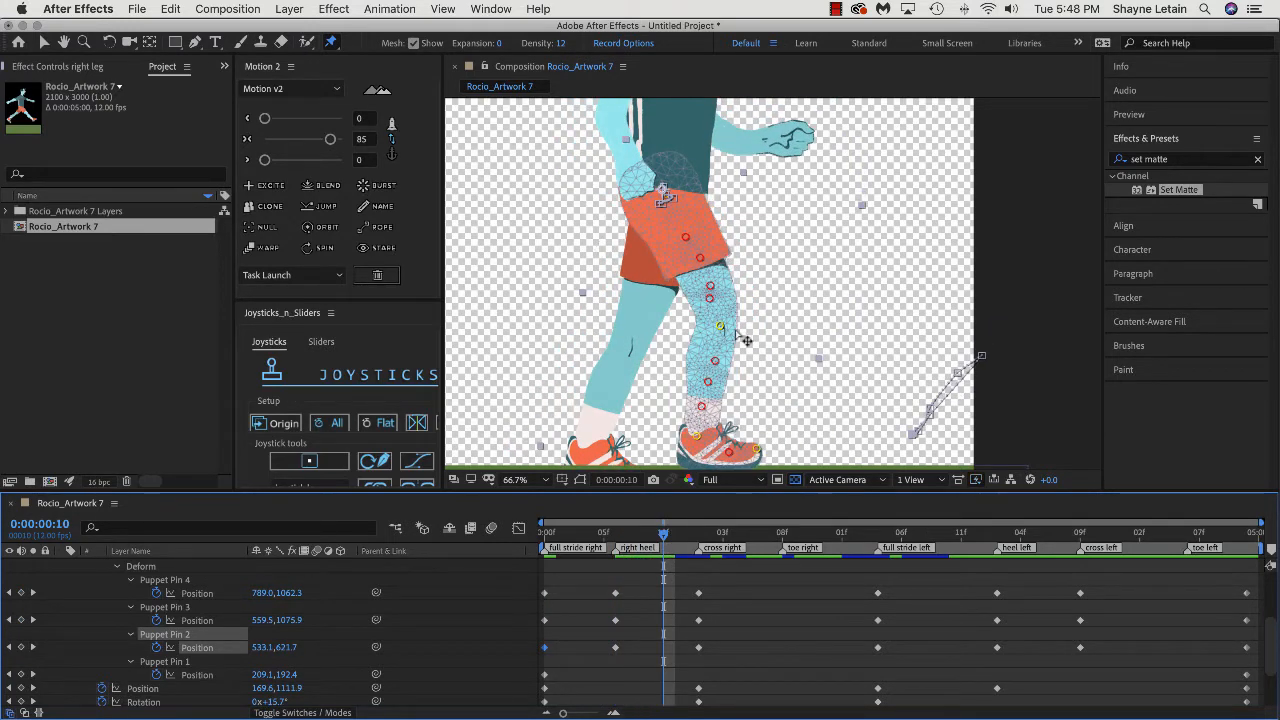
{"action": "left_click_drag", "start_coordinate": [663, 533], "coordinate": [1232, 490]}
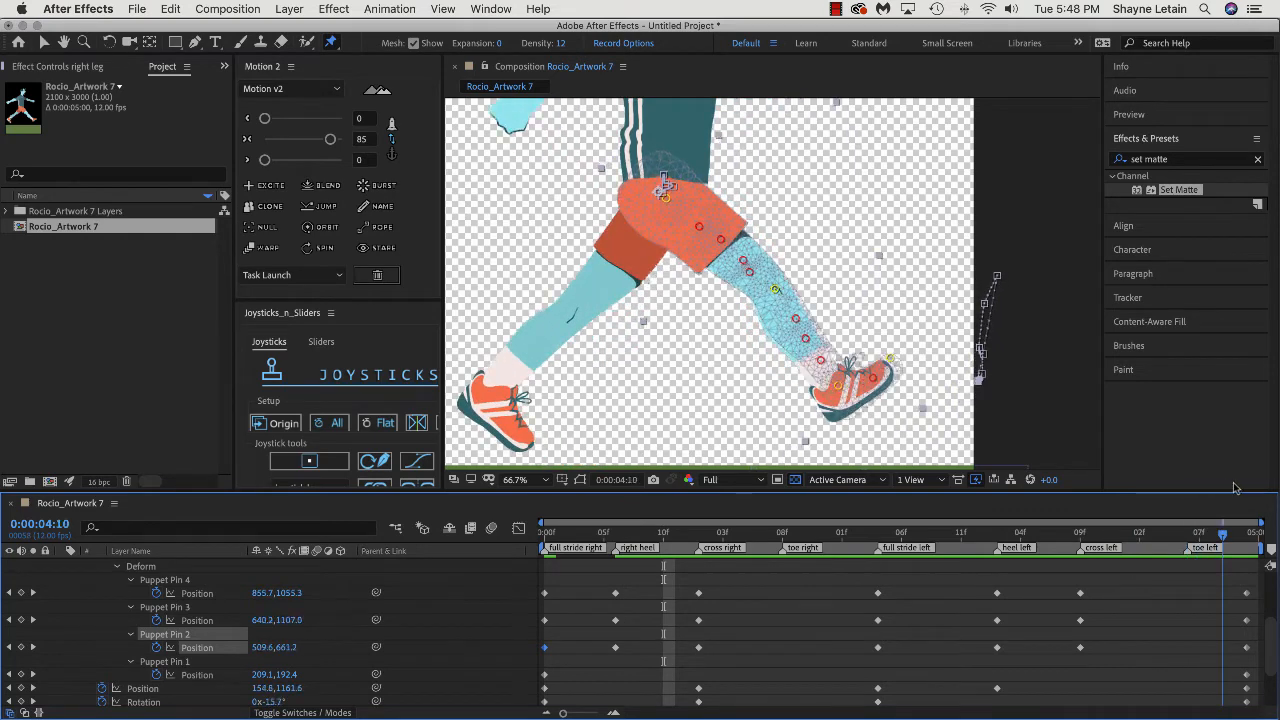
{"action": "key", "text": "space"}
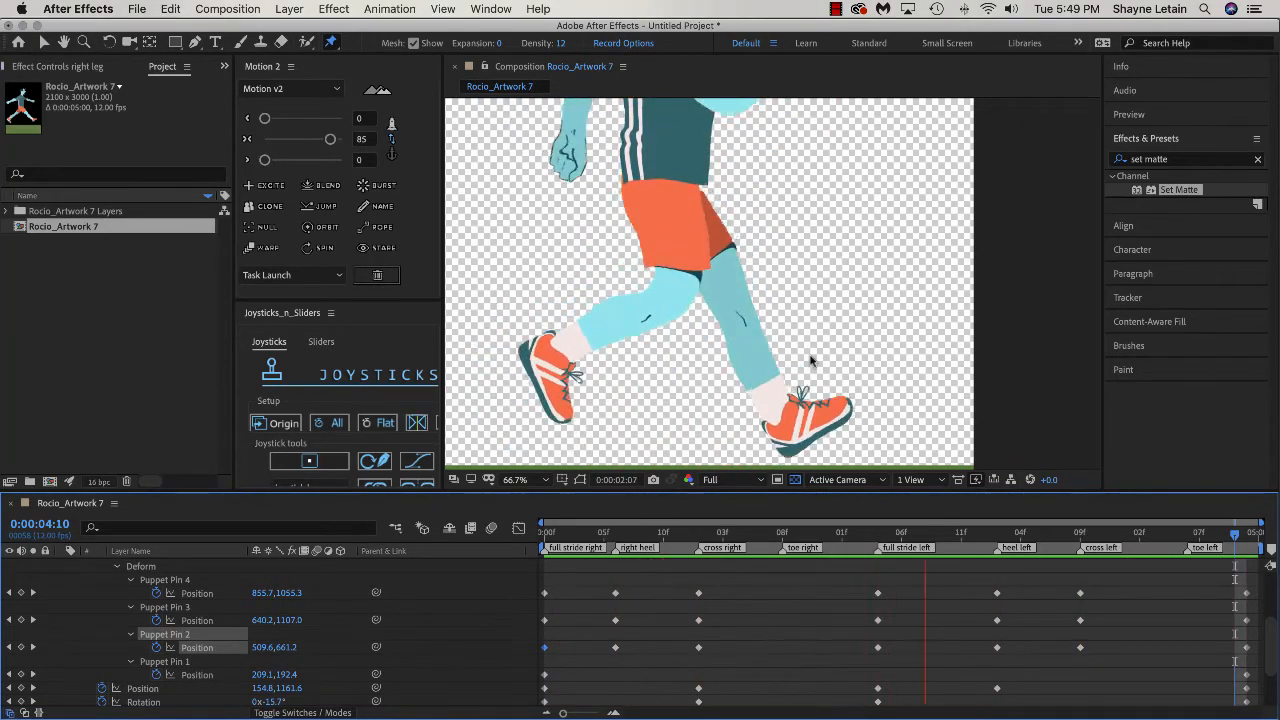
{"action": "key", "text": "space"}
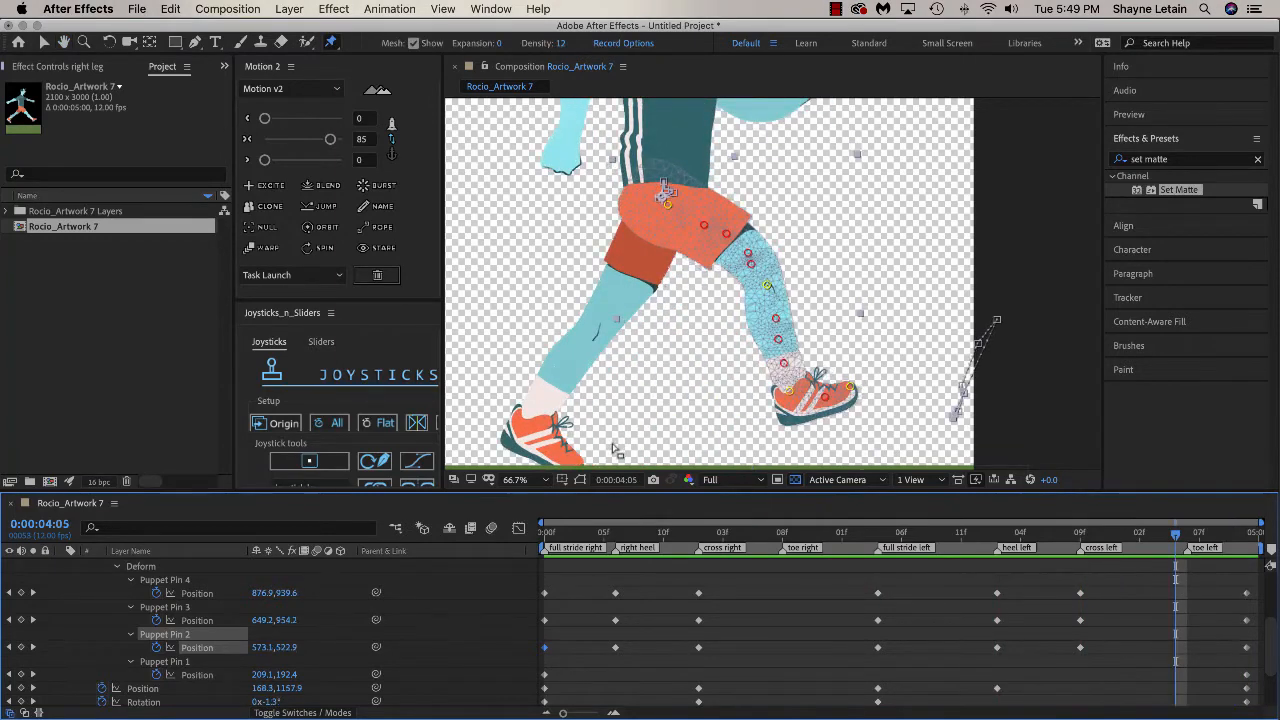
{"action": "left_click_drag", "start_coordinate": [1172, 538], "coordinate": [535, 557]}
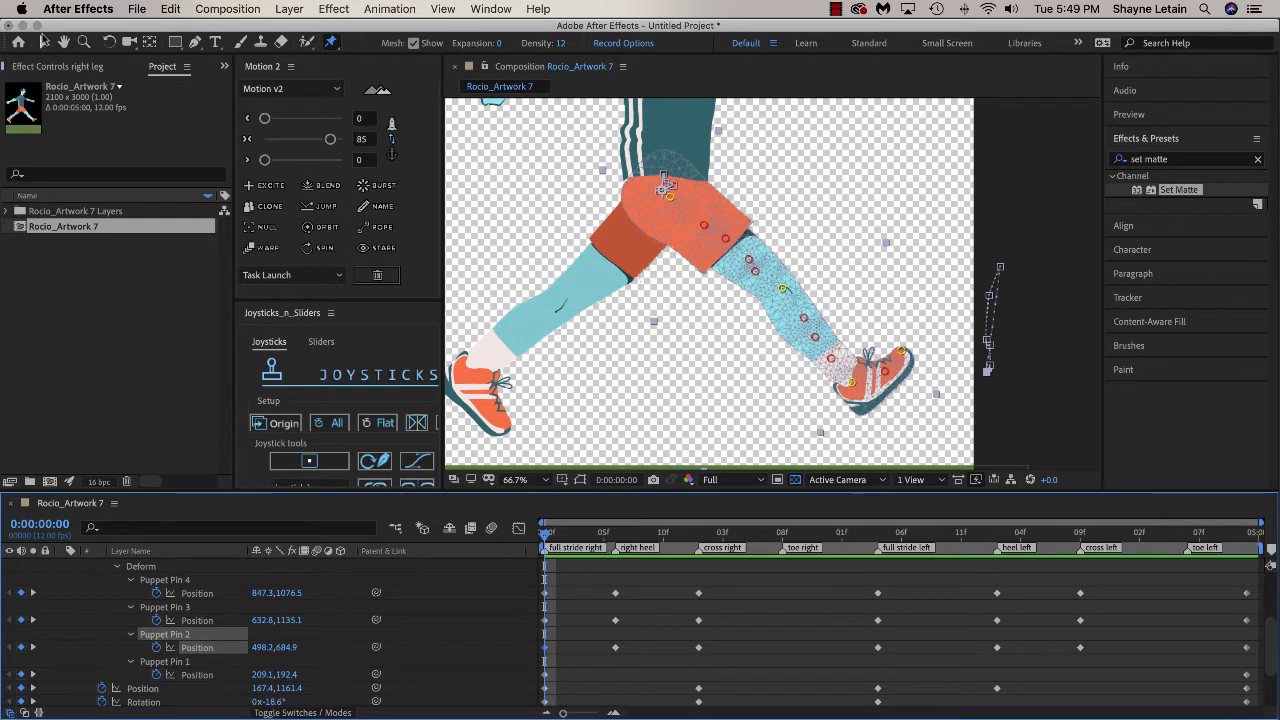
- Add puppet position pins to the left leg layer at the hip, knee, ankle and toe
{"action": "left_click", "coordinate": [44, 41]}
{"action": "left_click", "coordinate": [542, 325]}
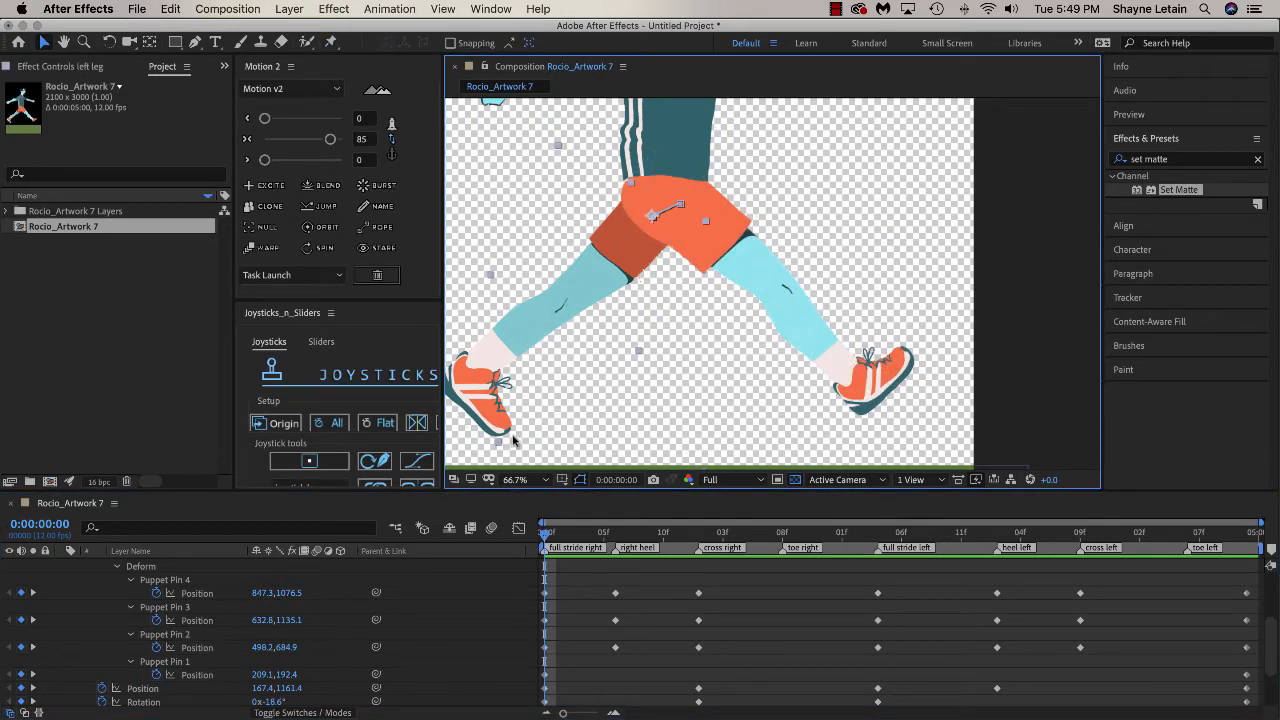
{"action": "left_click", "coordinate": [331, 43]}
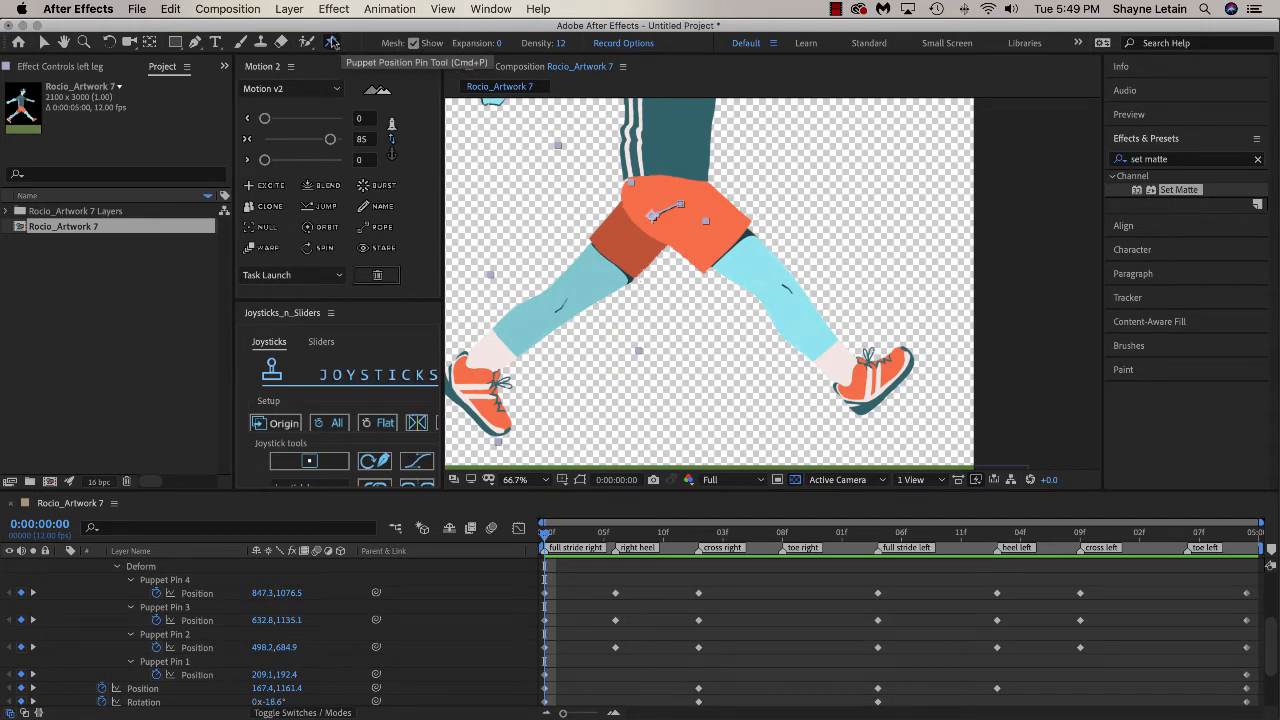
{"action": "left_click", "coordinate": [650, 210]}
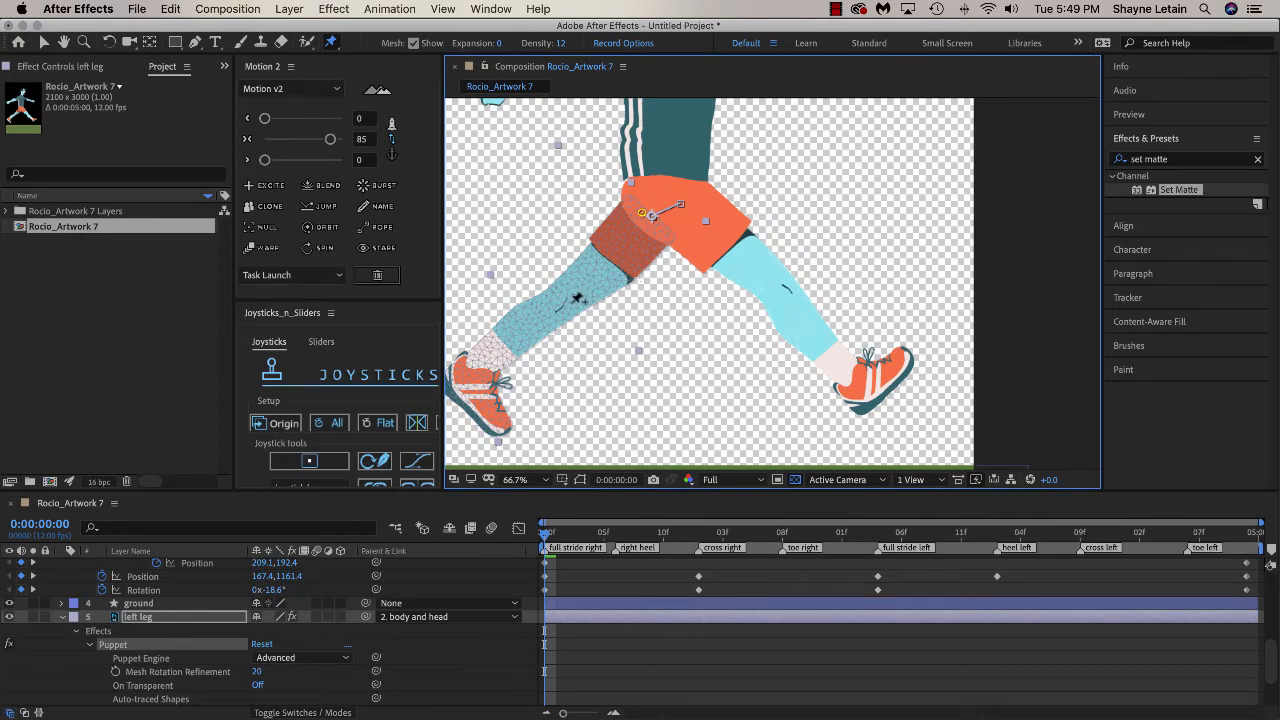
{"action": "left_click", "coordinate": [571, 300]}
{"action": "left_click", "coordinate": [481, 362]}
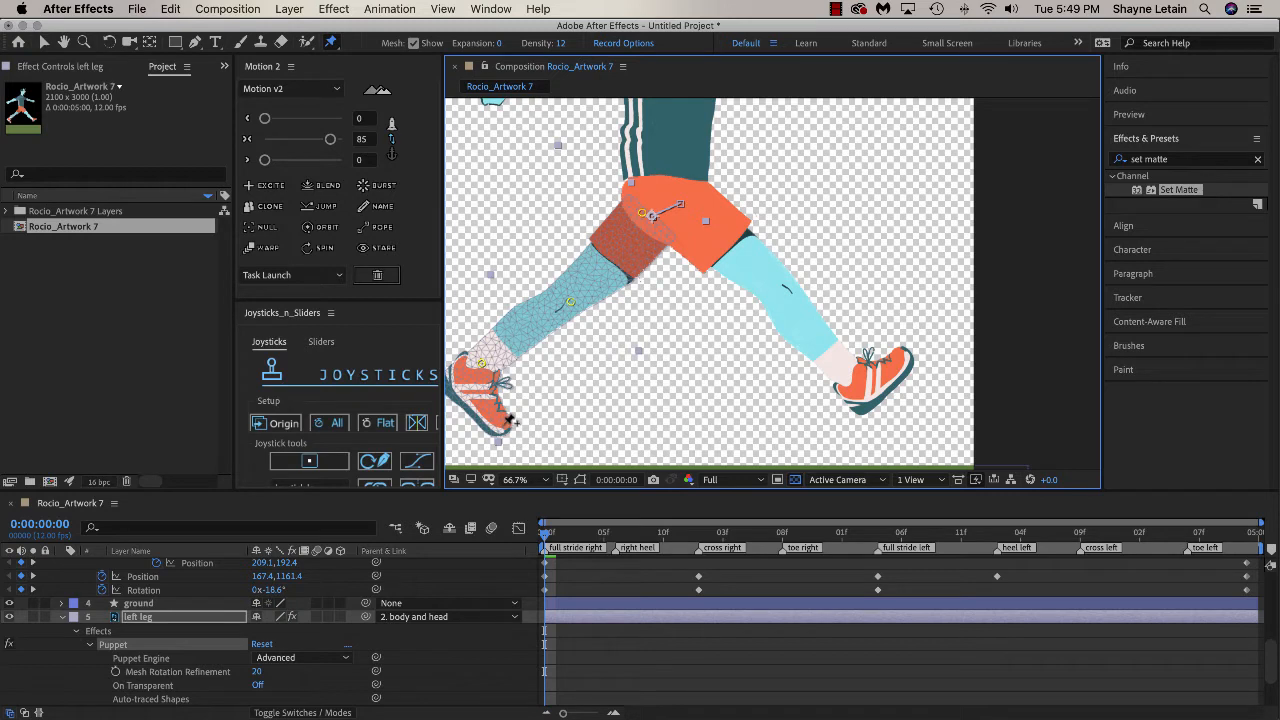
{"action": "left_click", "coordinate": [502, 424]}
- Try bending the left leg forward at the knee with only position pins on it
{"action": "left_click_drag", "start_coordinate": [581, 312], "coordinate": [664, 373]}
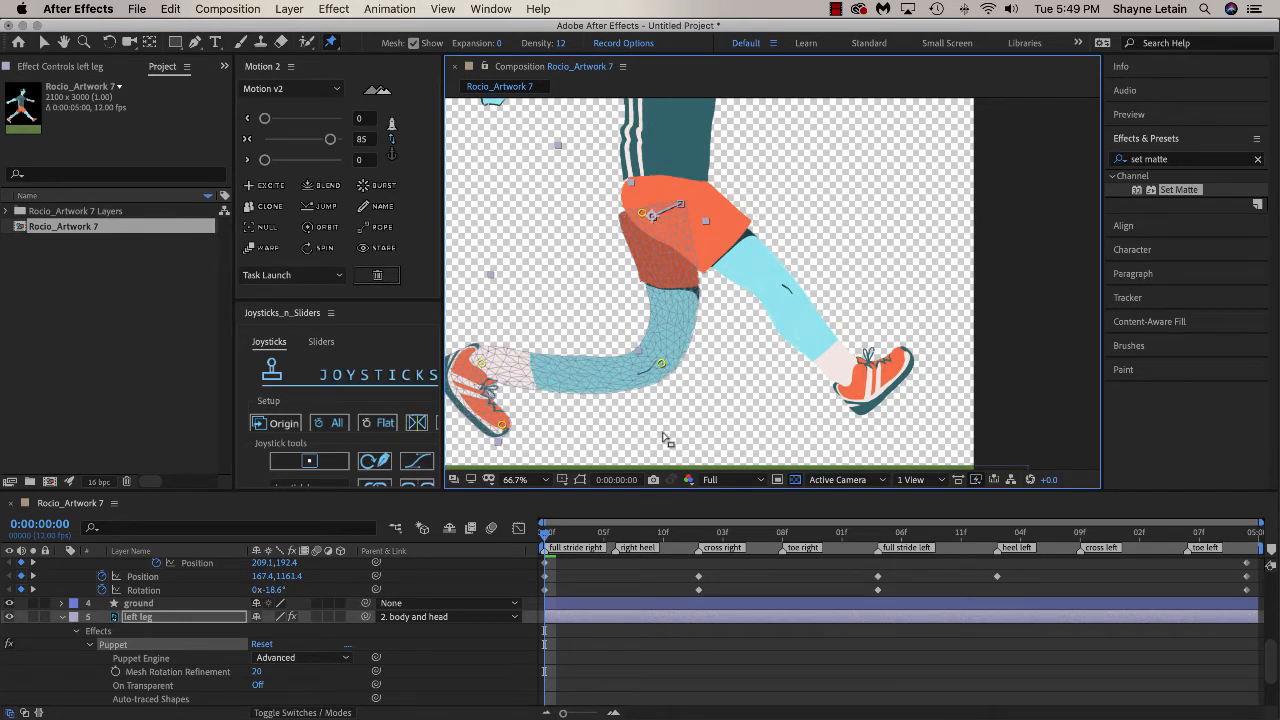
{"action": "key", "text": "super+z"}
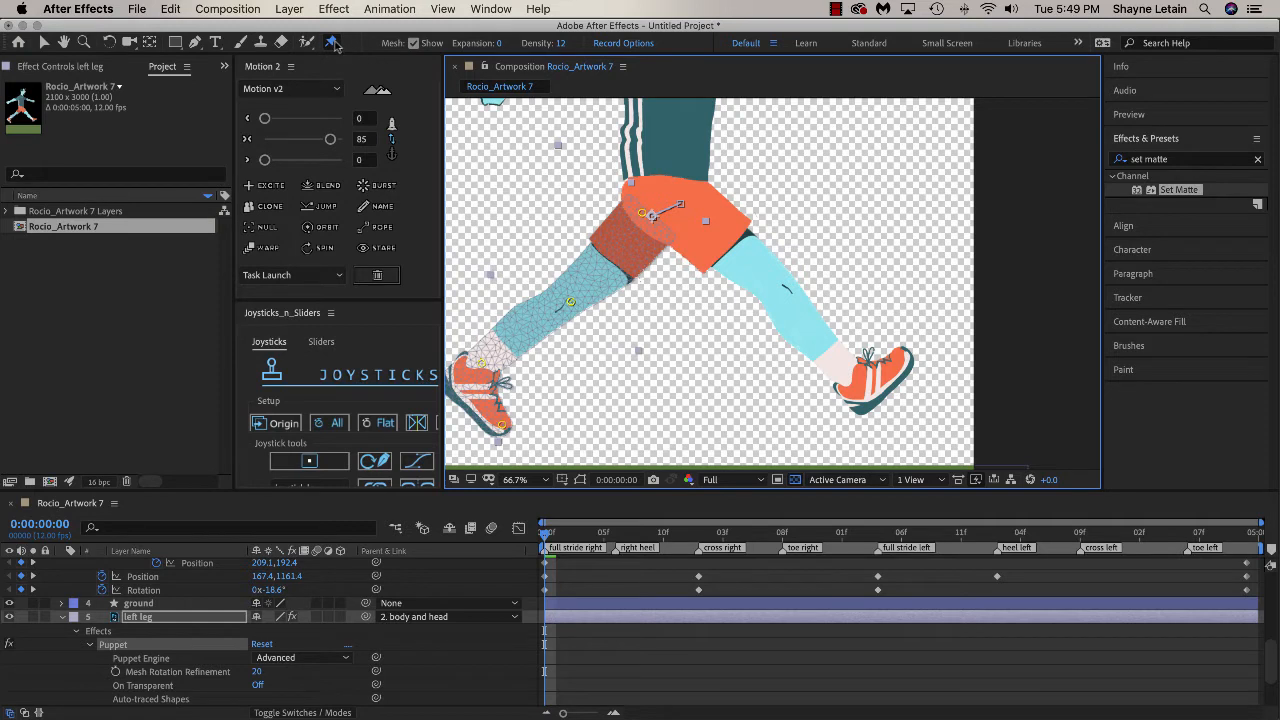
- Place puppet starch pins on the left leg, four between hip and knee and four between knee and ankle
{"action": "left_click_drag", "start_coordinate": [333, 42], "coordinate": [403, 64]}
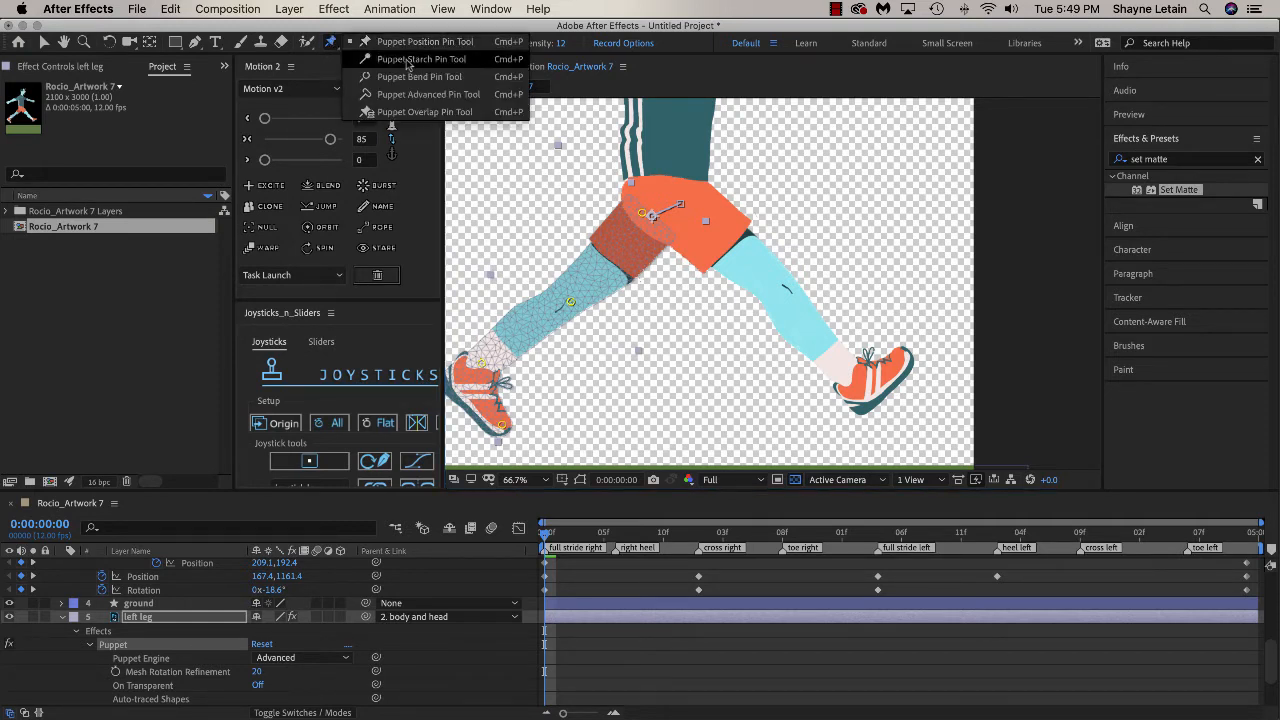
{"action": "left_click_drag", "start_coordinate": [416, 65], "coordinate": [417, 62]}
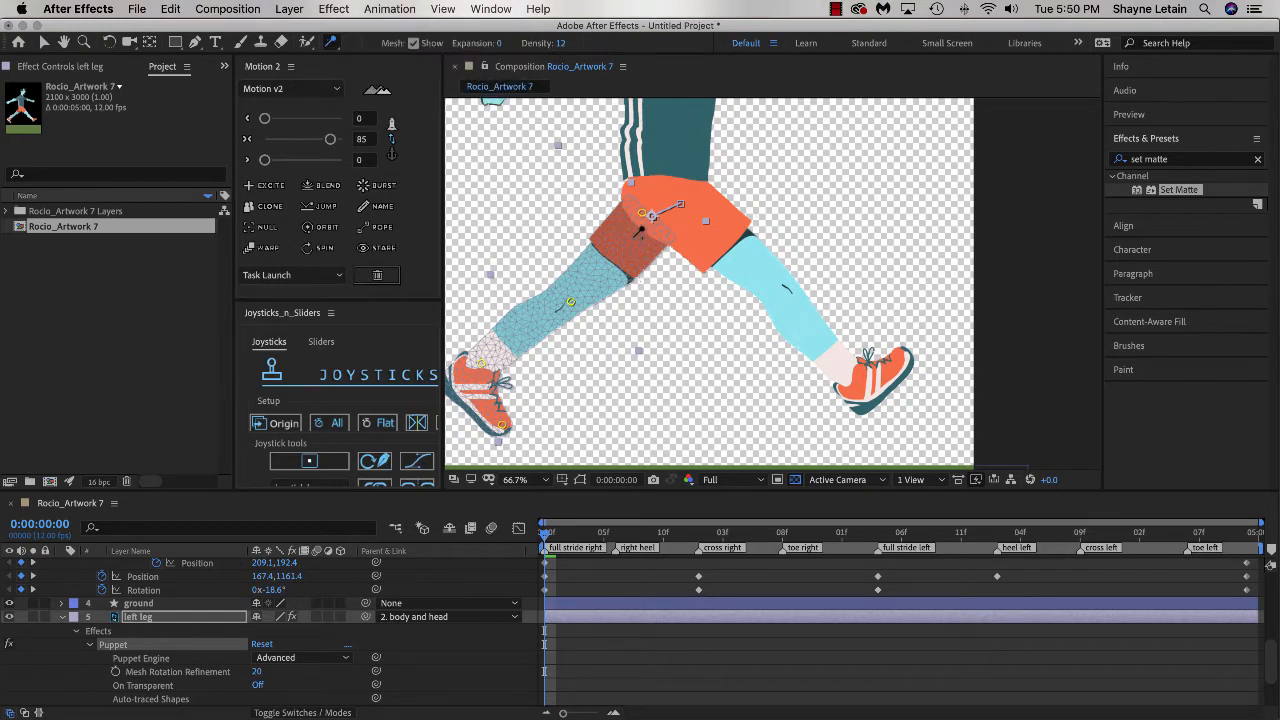
{"action": "left_click", "coordinate": [634, 236]}
{"action": "left_click", "coordinate": [625, 246]}
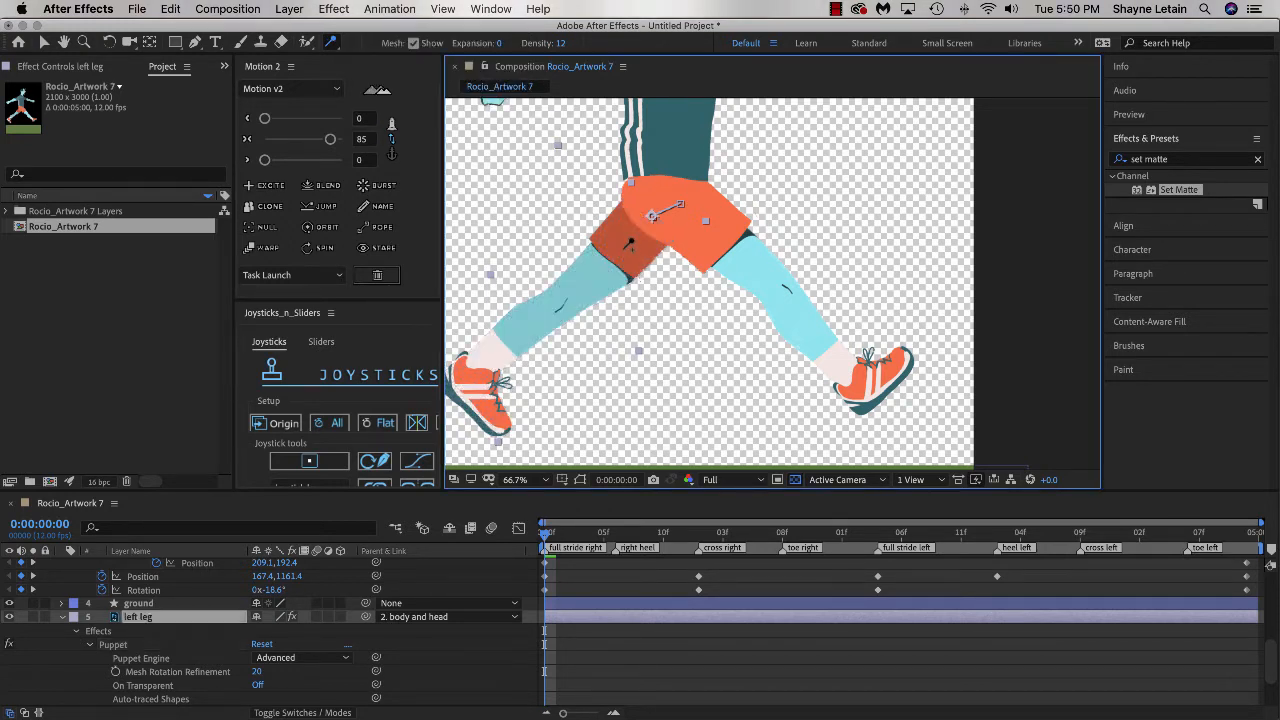
{"action": "left_click", "coordinate": [612, 261]}
{"action": "left_click", "coordinate": [597, 276]}
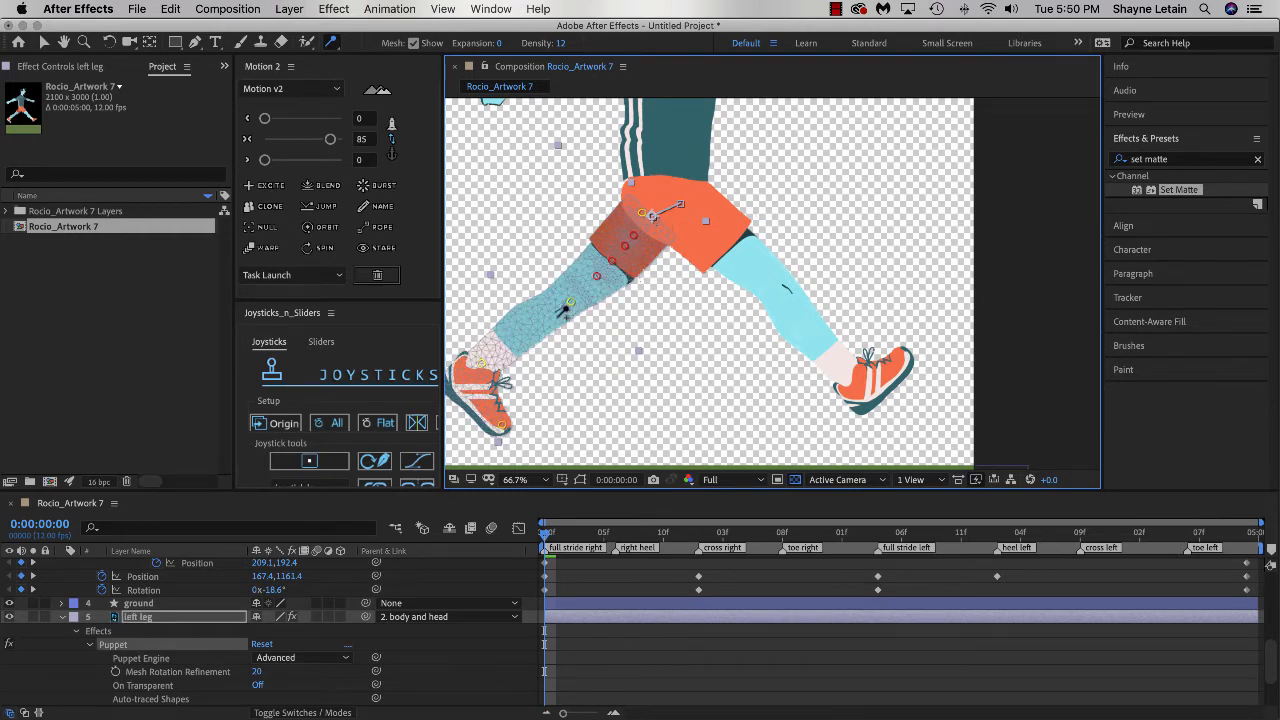
{"action": "left_click_drag", "start_coordinate": [562, 305], "coordinate": [525, 335]}
{"action": "left_click", "coordinate": [509, 347]}
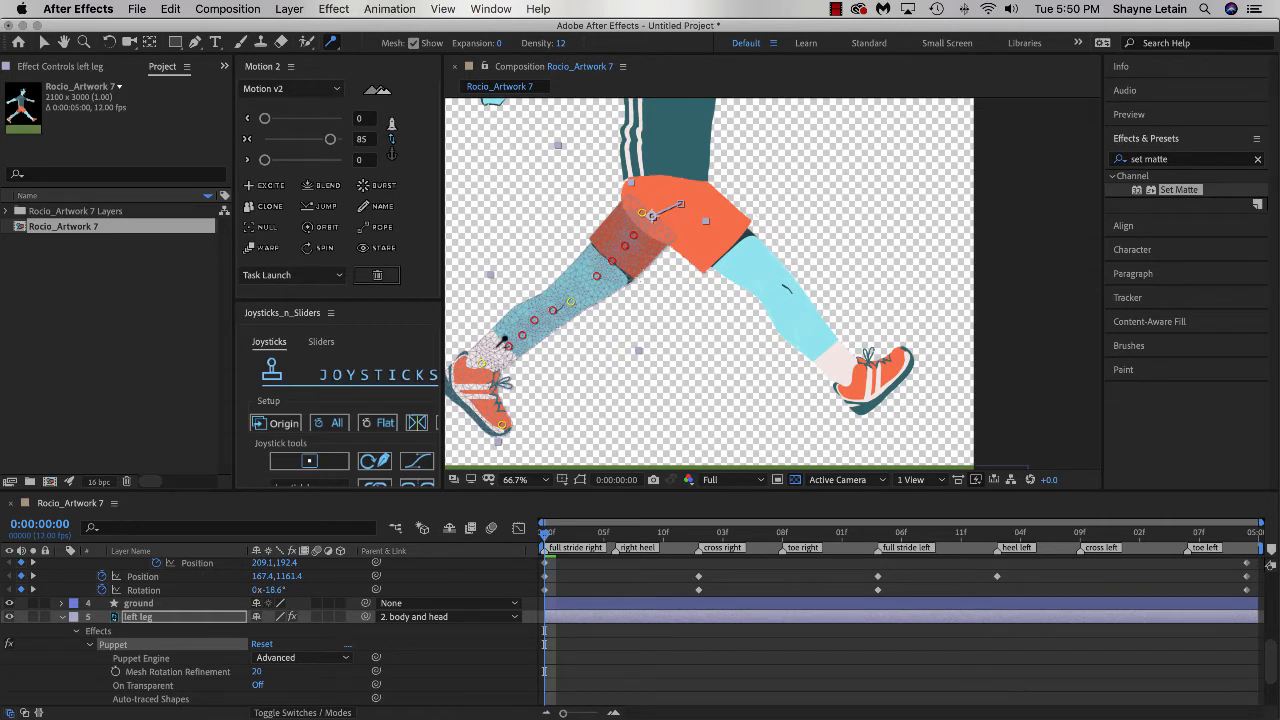
- Try bending the starched left leg by moving its knee, ankle and hip position pins
{"action": "left_click", "coordinate": [332, 42]}
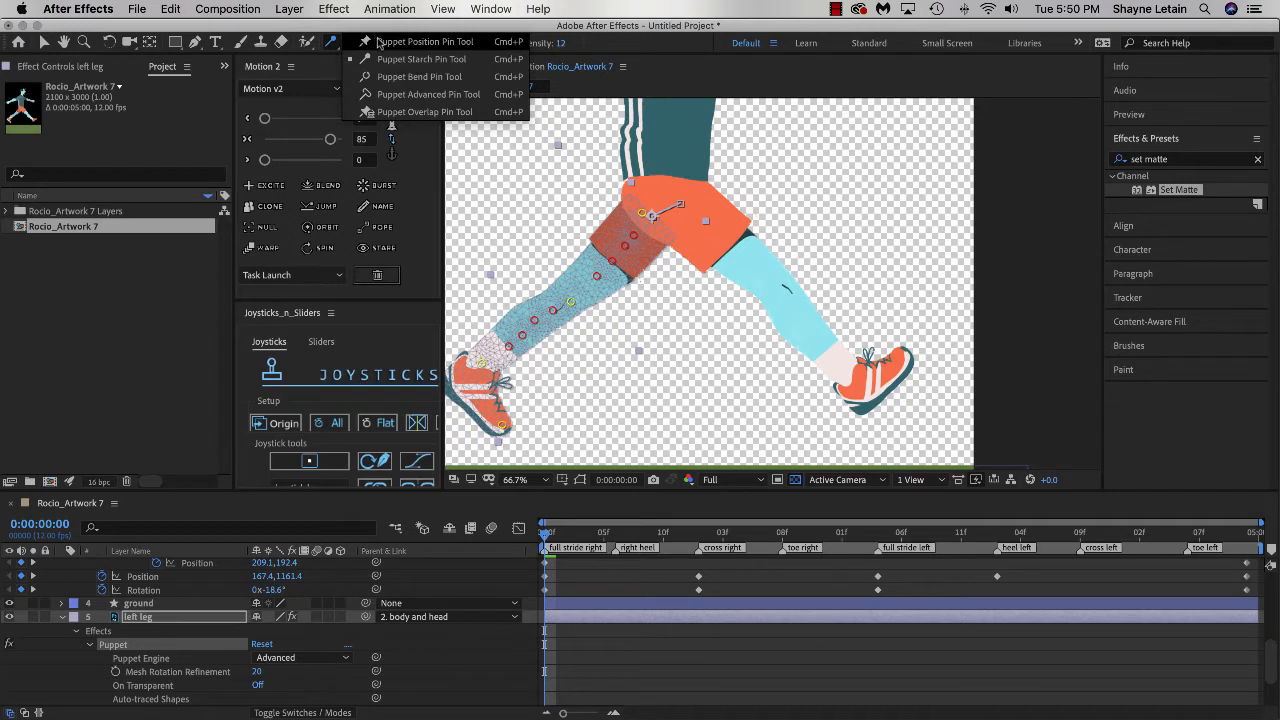
{"action": "left_click", "coordinate": [380, 42]}
{"action": "left_click_drag", "start_coordinate": [584, 315], "coordinate": [636, 352]}
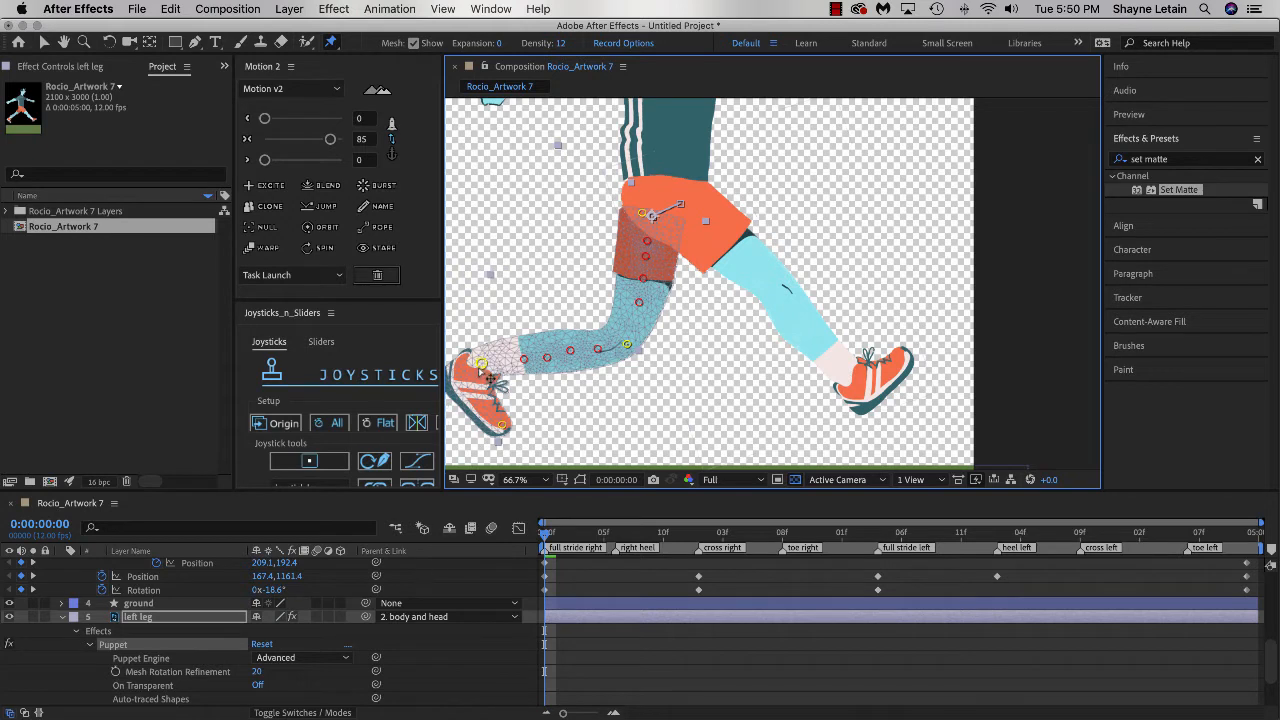
{"action": "left_click_drag", "start_coordinate": [481, 364], "coordinate": [506, 360]}
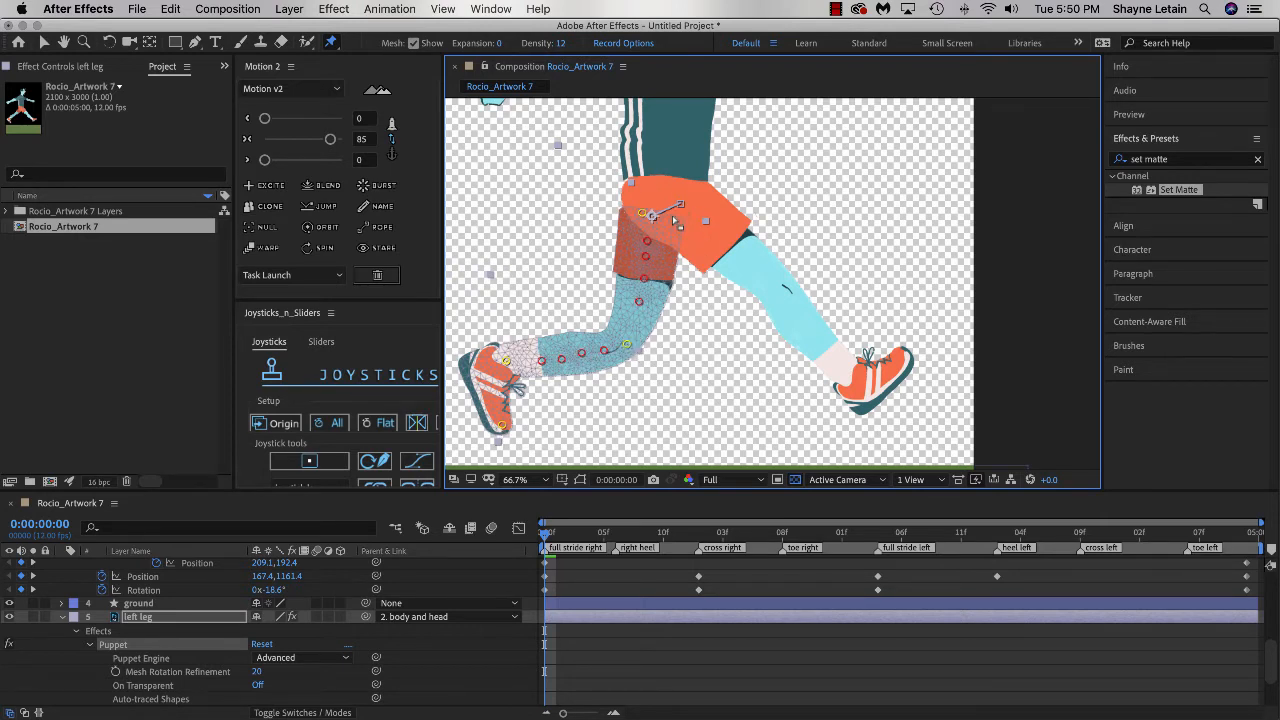
{"action": "left_click_drag", "start_coordinate": [642, 215], "coordinate": [644, 205]}
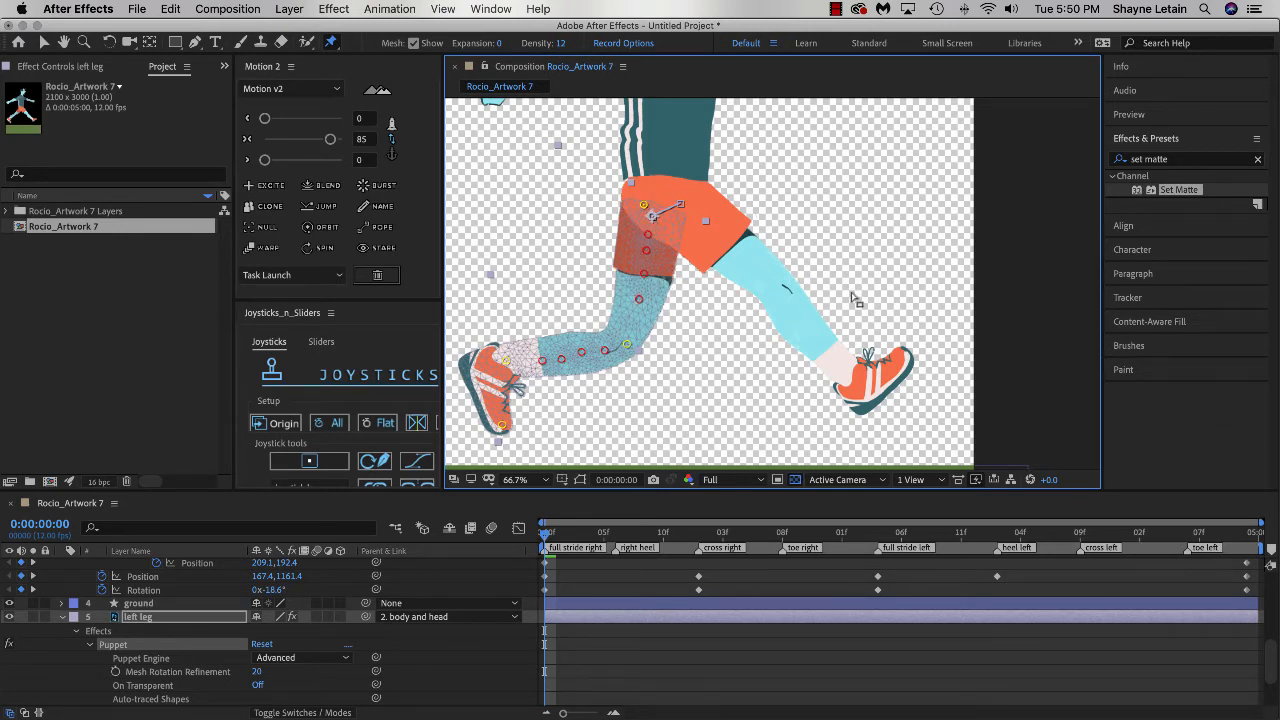
{"action": "key", "text": "super+z"}
{"action": "key", "text": "super+z"}
{"action": "key", "text": "super+z"}
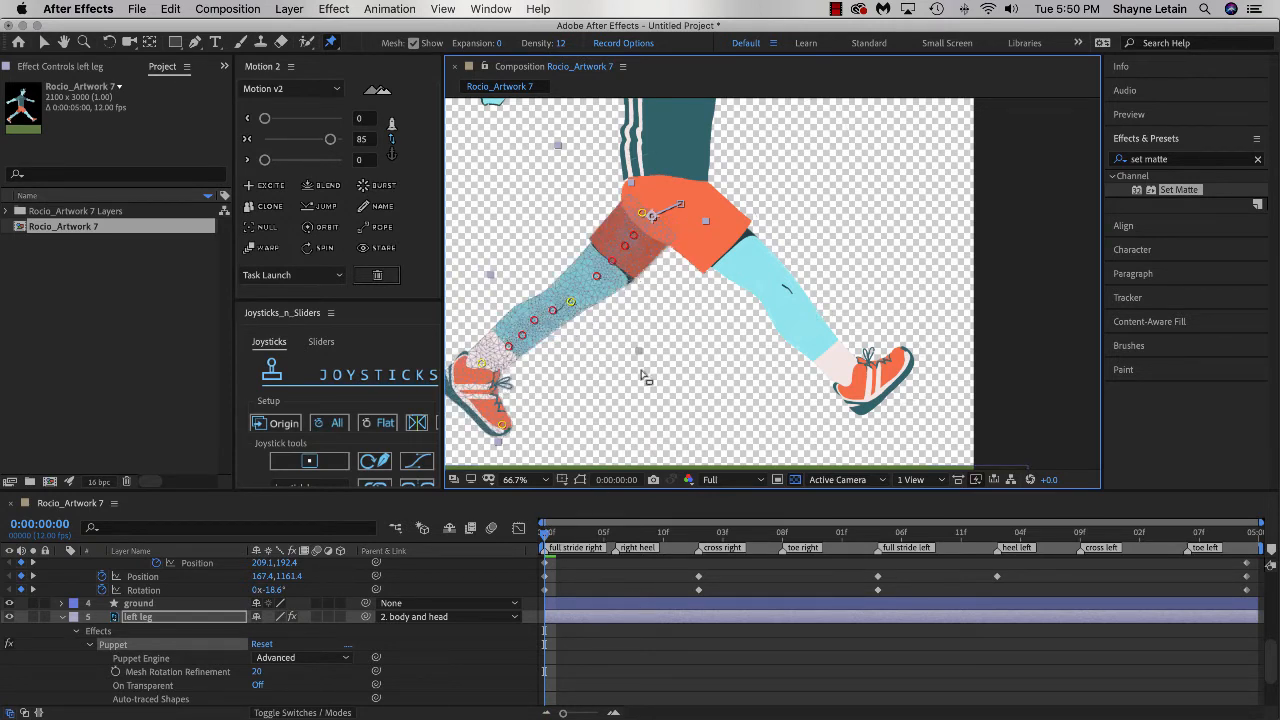
- Pose the left leg at 0:00:00:00 by raising the ankle and toe pins and moving the knee pin slightly forward
{"action": "left_click_drag", "start_coordinate": [481, 364], "coordinate": [479, 347]}
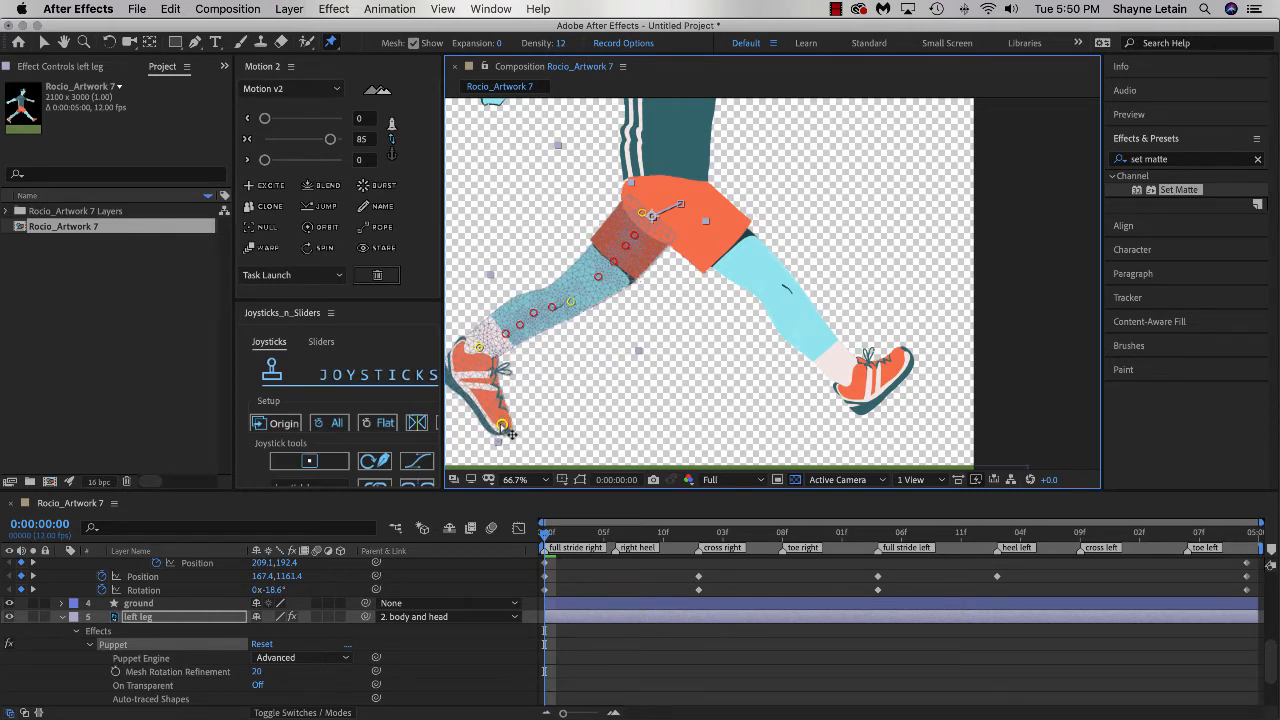
{"action": "left_click_drag", "start_coordinate": [509, 431], "coordinate": [480, 413]}
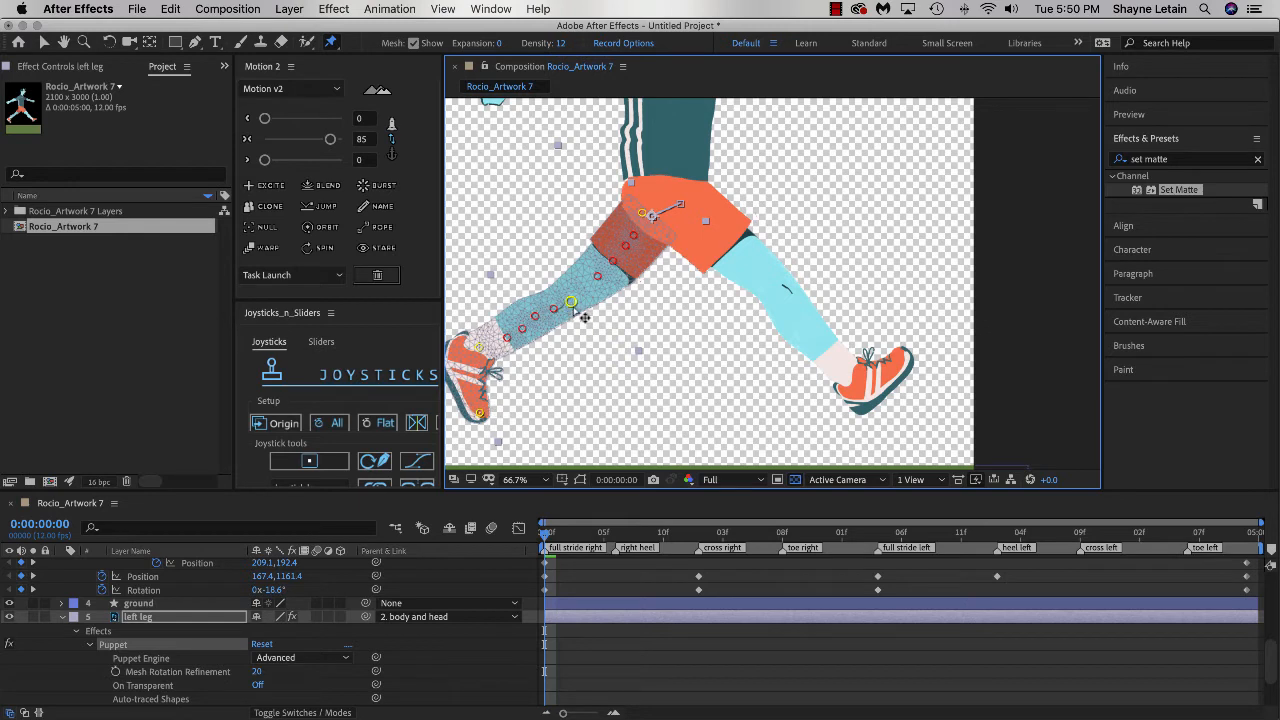
{"action": "left_click_drag", "start_coordinate": [570, 301], "coordinate": [588, 306]}
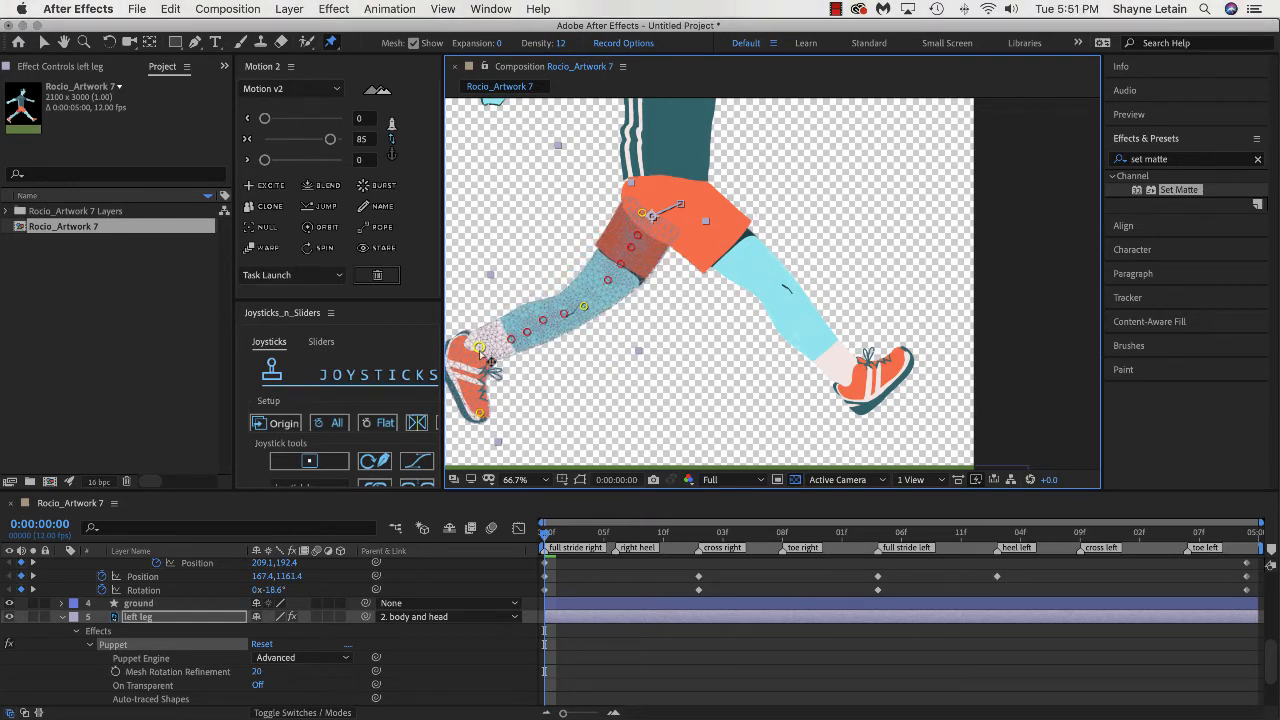
{"action": "left_click_drag", "start_coordinate": [479, 347], "coordinate": [484, 343]}
{"action": "mouse_move", "coordinate": [484, 411]}
{"action": "left_mouse_down"}
{"action": "mouse_move", "coordinate": [495, 414]}
{"action": "mouse_move", "coordinate": [483, 400]}
{"action": "left_mouse_up"}
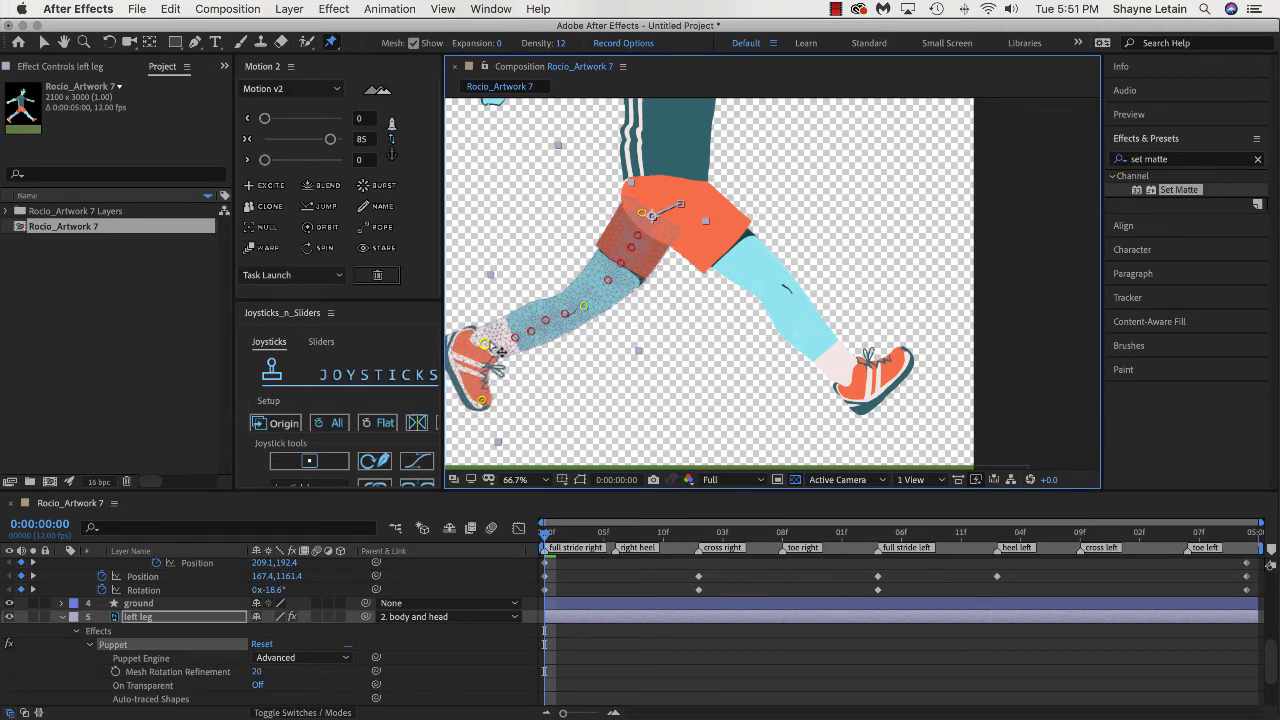
{"action": "left_click_drag", "start_coordinate": [486, 344], "coordinate": [493, 348]}
{"action": "left_click_drag", "start_coordinate": [584, 307], "coordinate": [589, 308]}
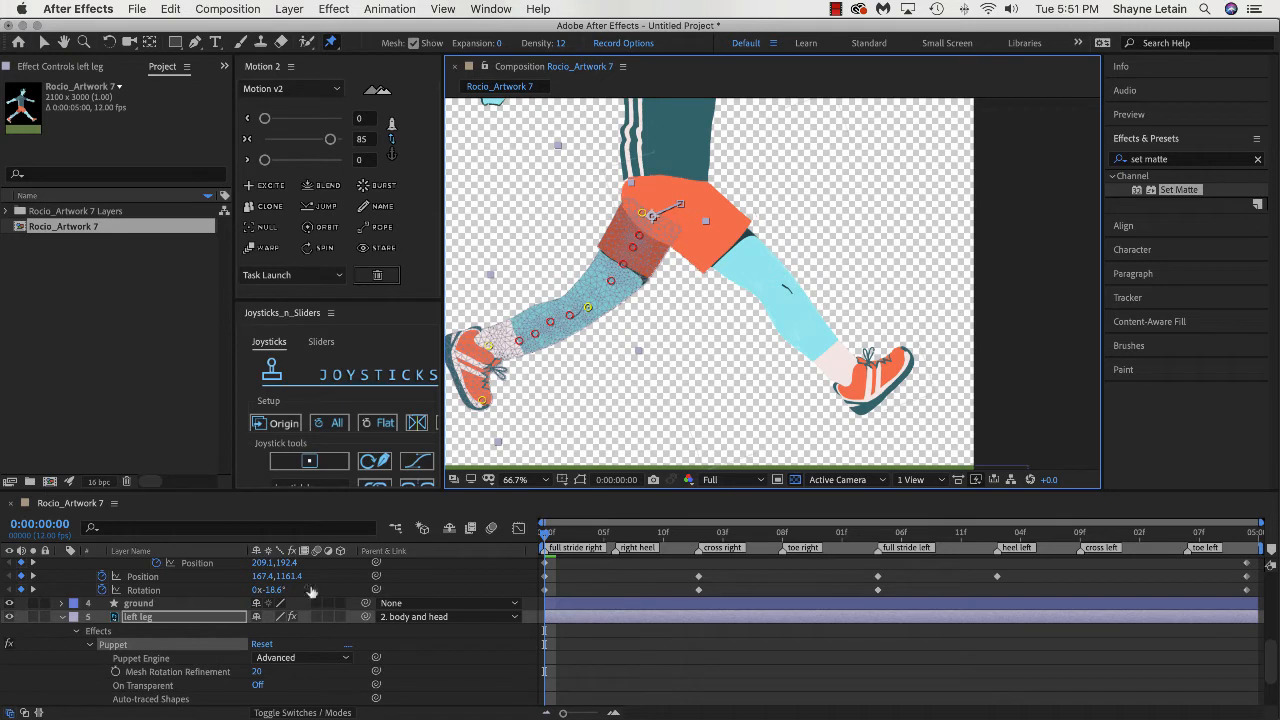
- At the cross right pose, 0:00:01:01, bend the left leg by moving its knee pin forward and raising its ankle pin
{"action": "left_click", "coordinate": [158, 620]}
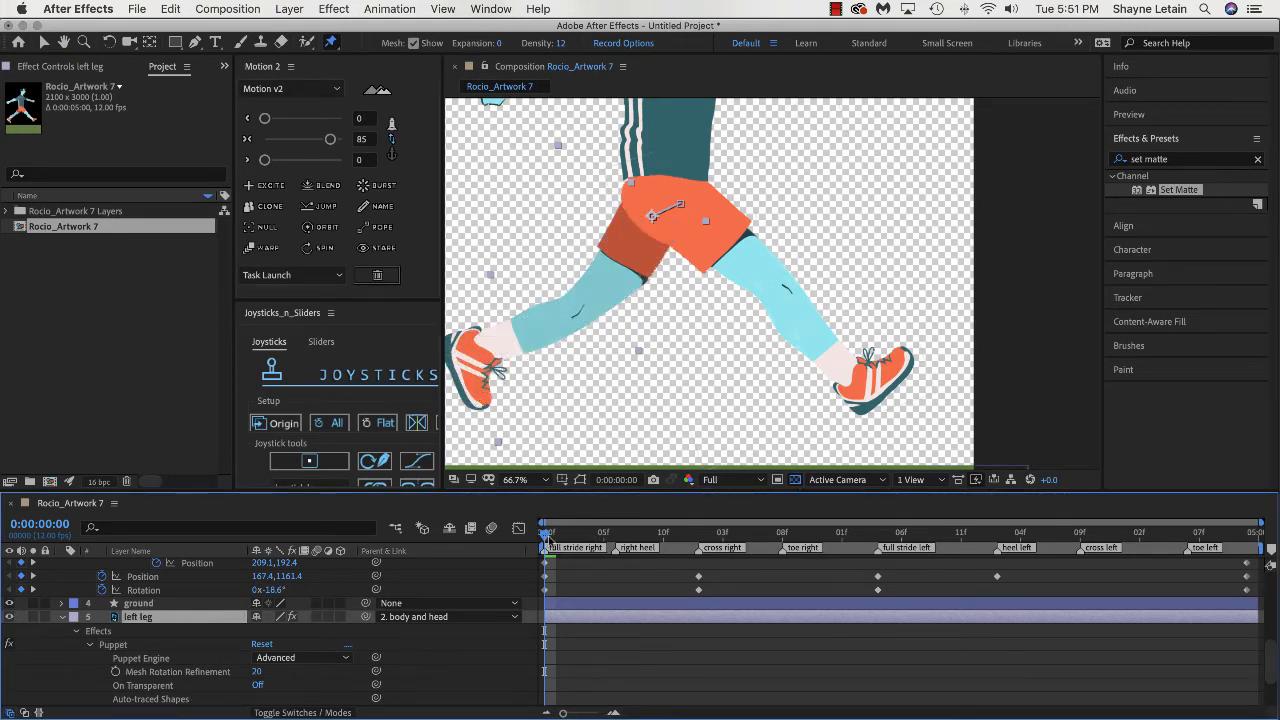
{"action": "left_click_drag", "start_coordinate": [545, 537], "coordinate": [698, 541]}
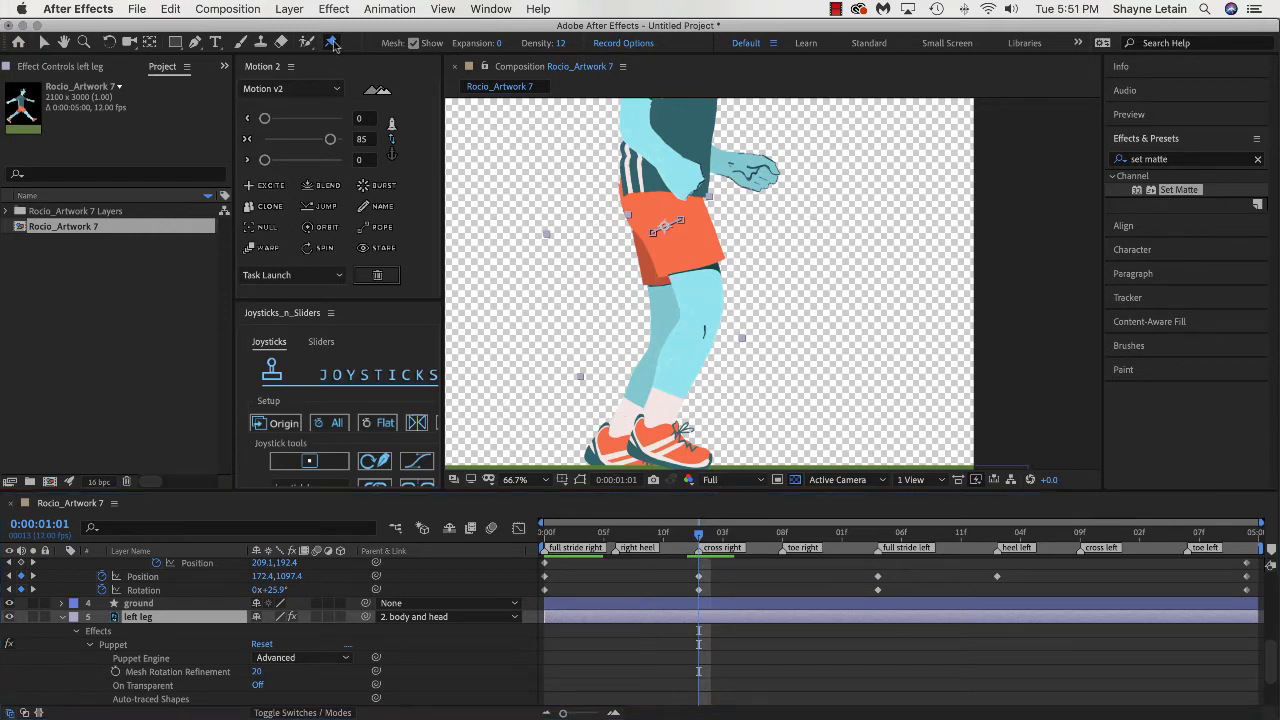
{"action": "scroll", "coordinate": [140, 660], "scroll_direction": "down", "scroll_amount": 2}
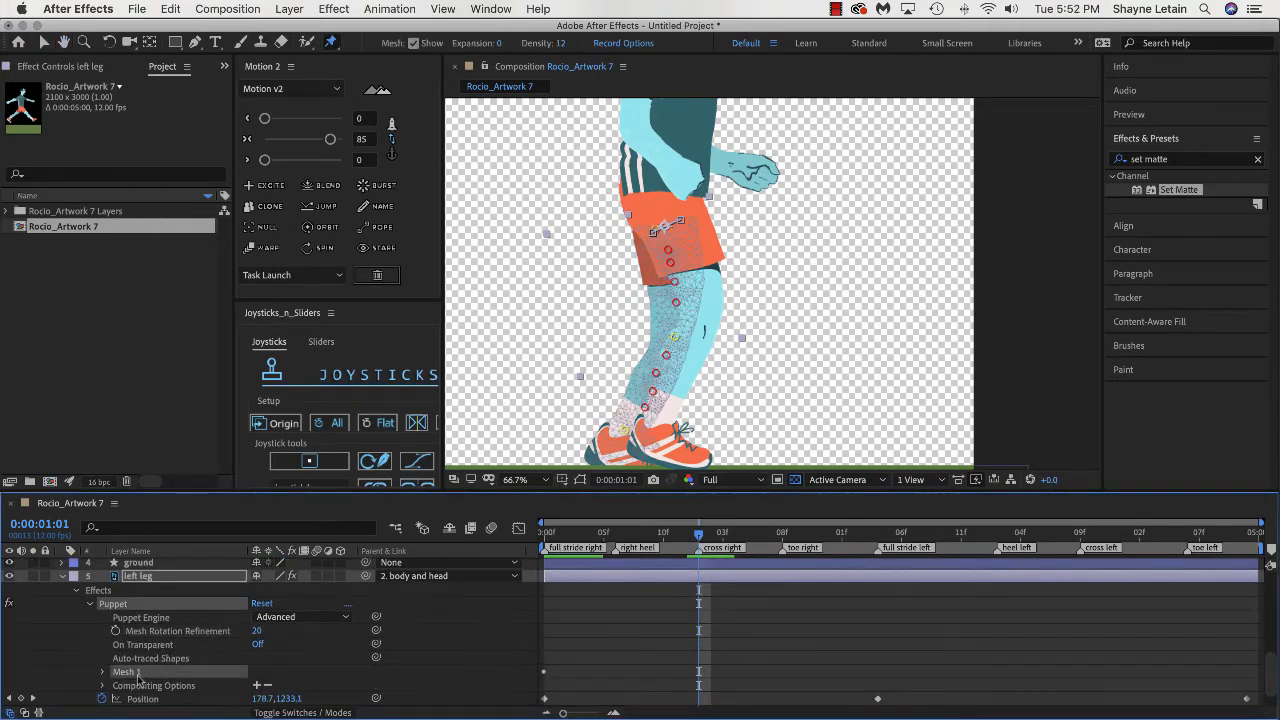
{"action": "left_click", "coordinate": [130, 672]}
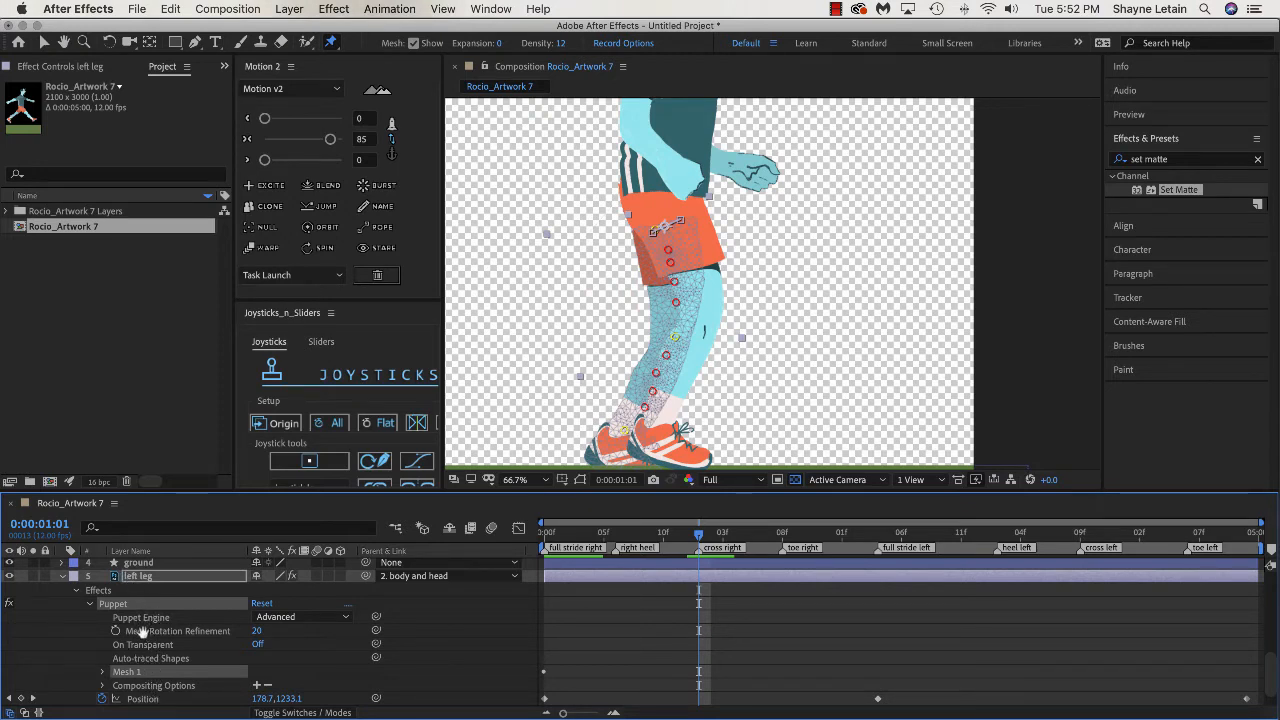
{"action": "key", "text": "space"}
{"action": "key", "text": "space"}
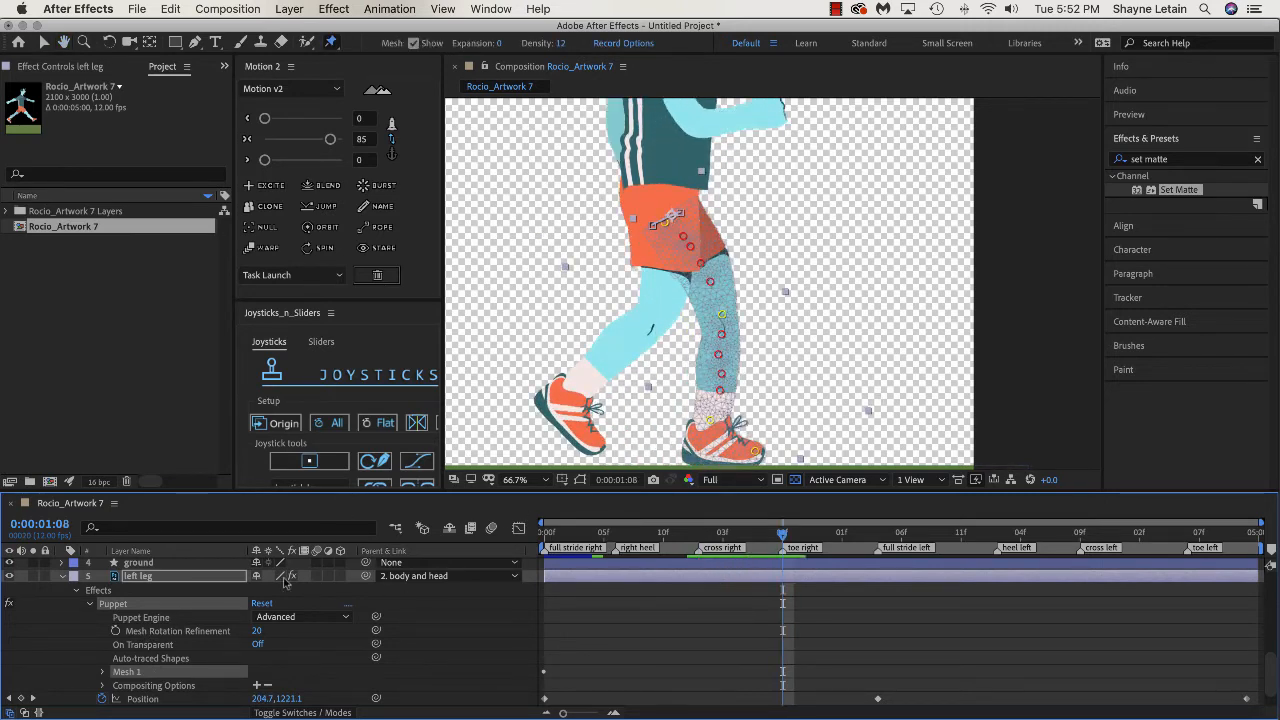
{"action": "key", "text": "j"}
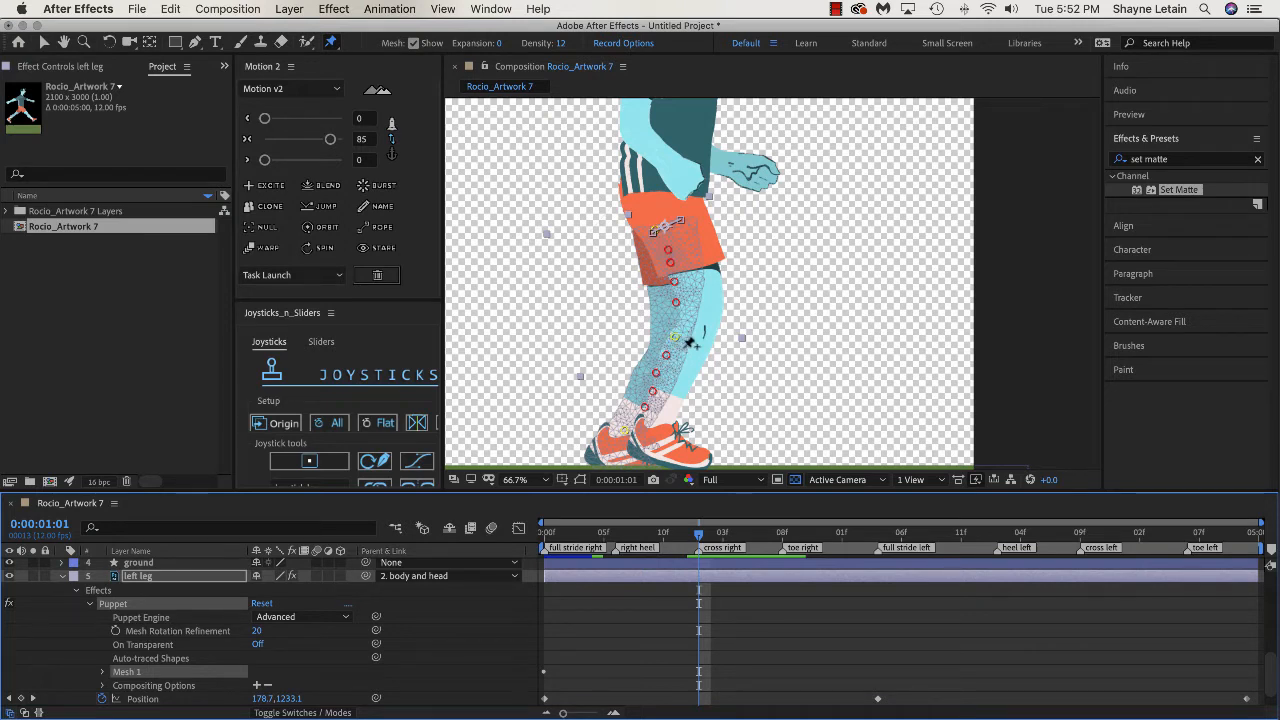
{"action": "left_click_drag", "start_coordinate": [688, 346], "coordinate": [727, 338]}
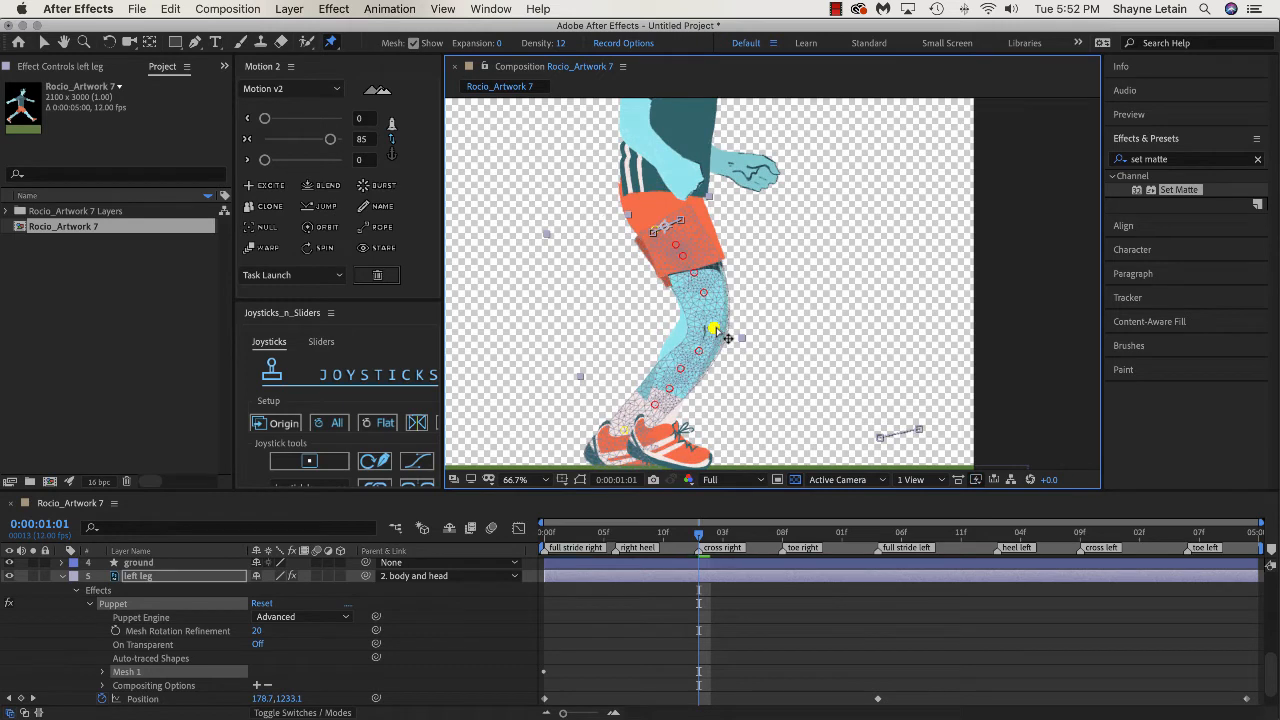
{"action": "left_click_drag", "start_coordinate": [624, 430], "coordinate": [636, 406]}
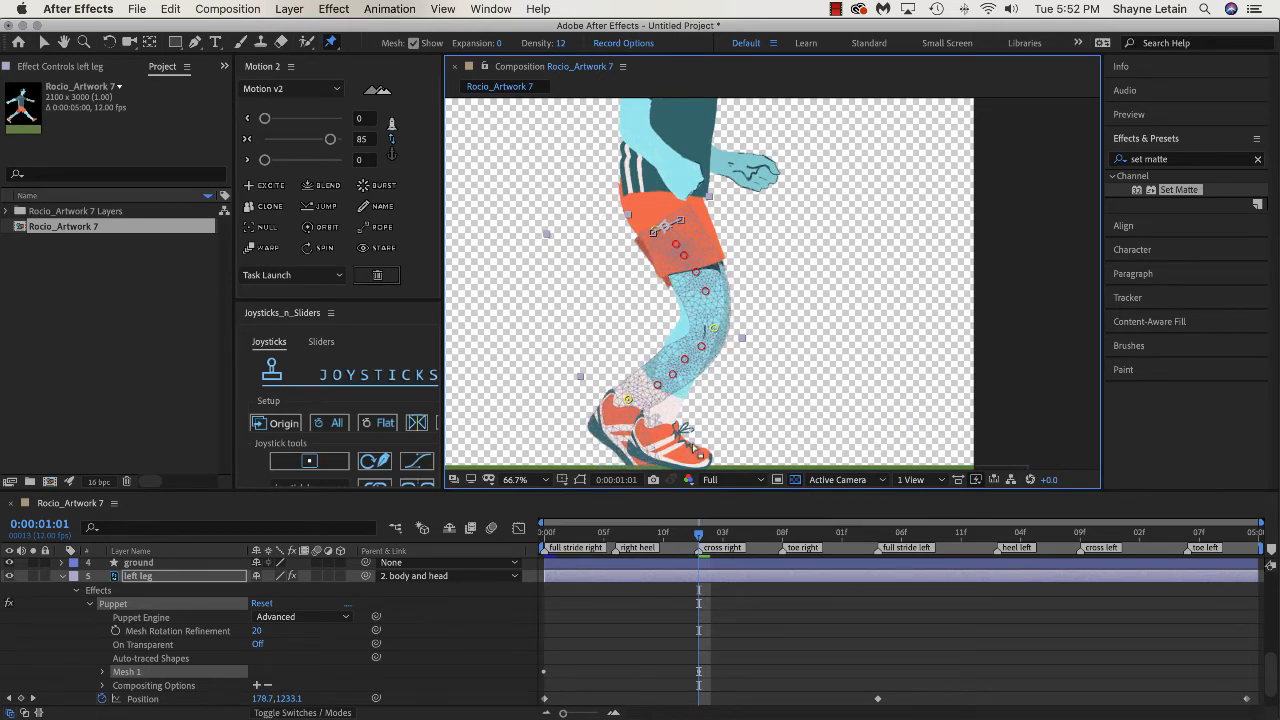
- Lift the left foot behind the right leg at 0:00:01:01 using the ankle and toe pins, and nudge the knee and hip pins
{"action": "key", "text": "space"}
{"action": "left_click_drag", "start_coordinate": [732, 431], "coordinate": [722, 397]}
{"action": "left_click_drag", "start_coordinate": [645, 441], "coordinate": [620, 337]}
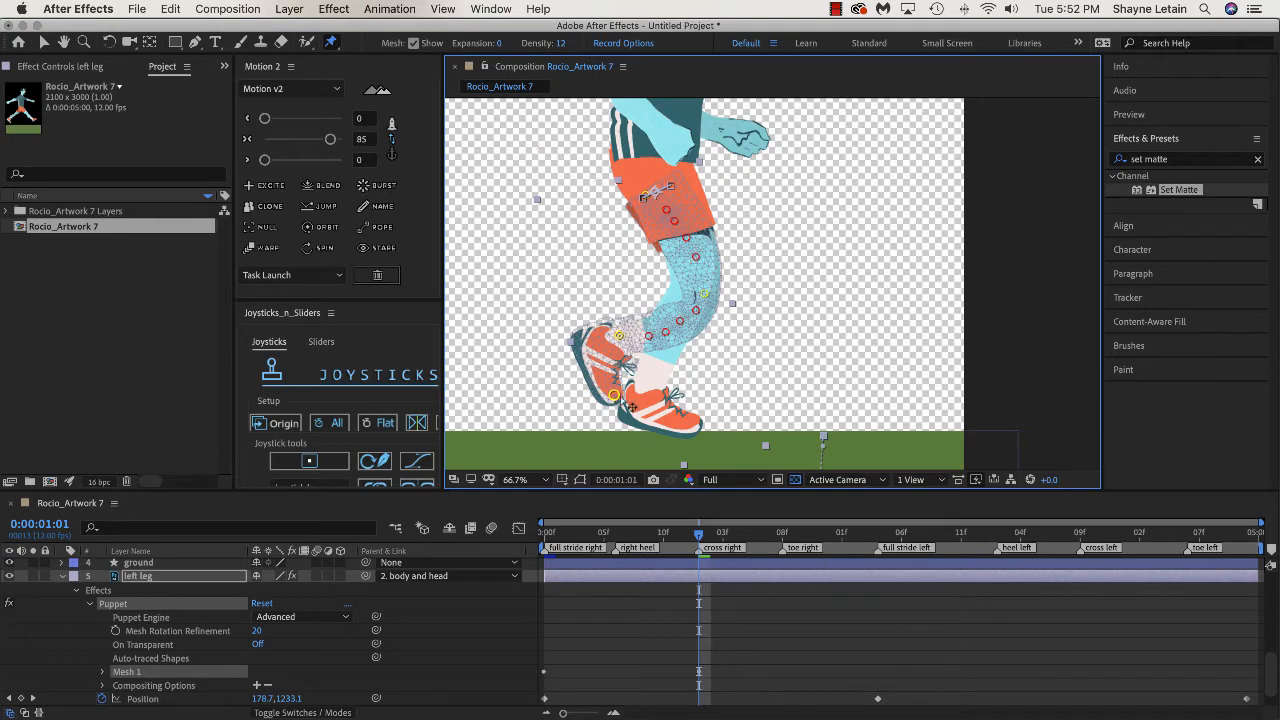
{"action": "left_click_drag", "start_coordinate": [615, 396], "coordinate": [600, 389]}
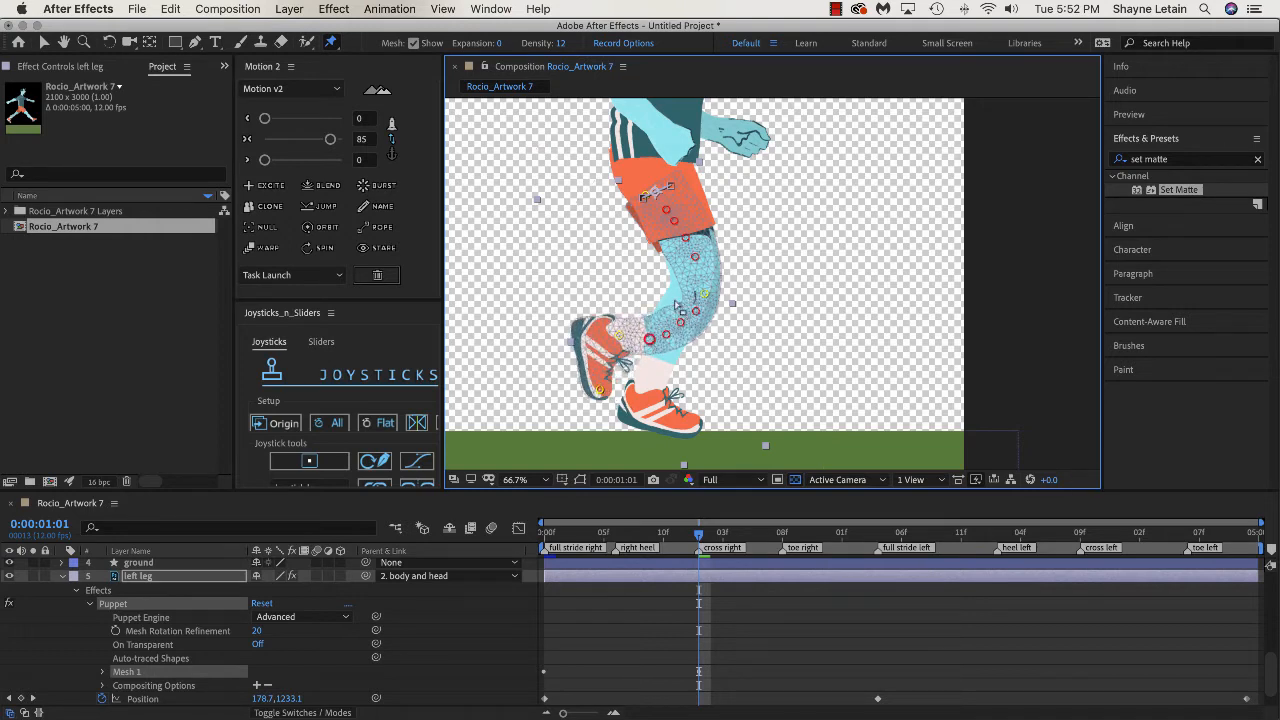
{"action": "left_click_drag", "start_coordinate": [620, 336], "coordinate": [612, 331]}
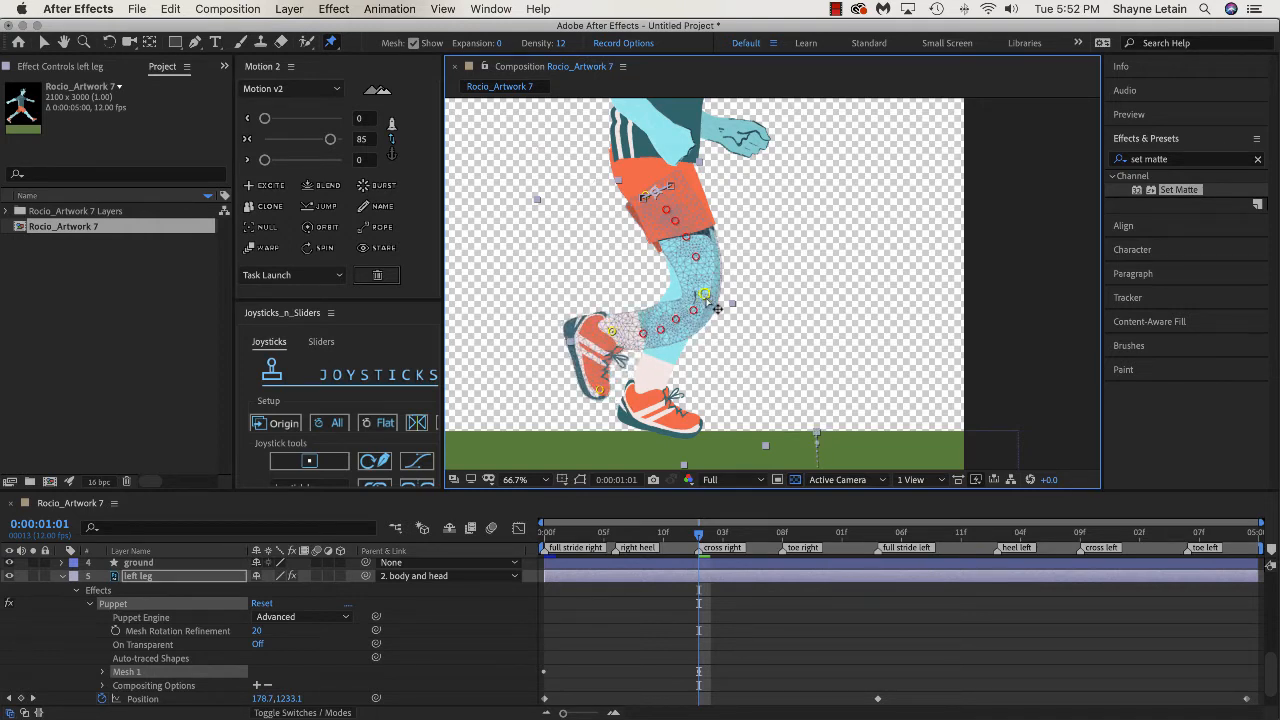
{"action": "left_click_drag", "start_coordinate": [706, 297], "coordinate": [701, 287]}
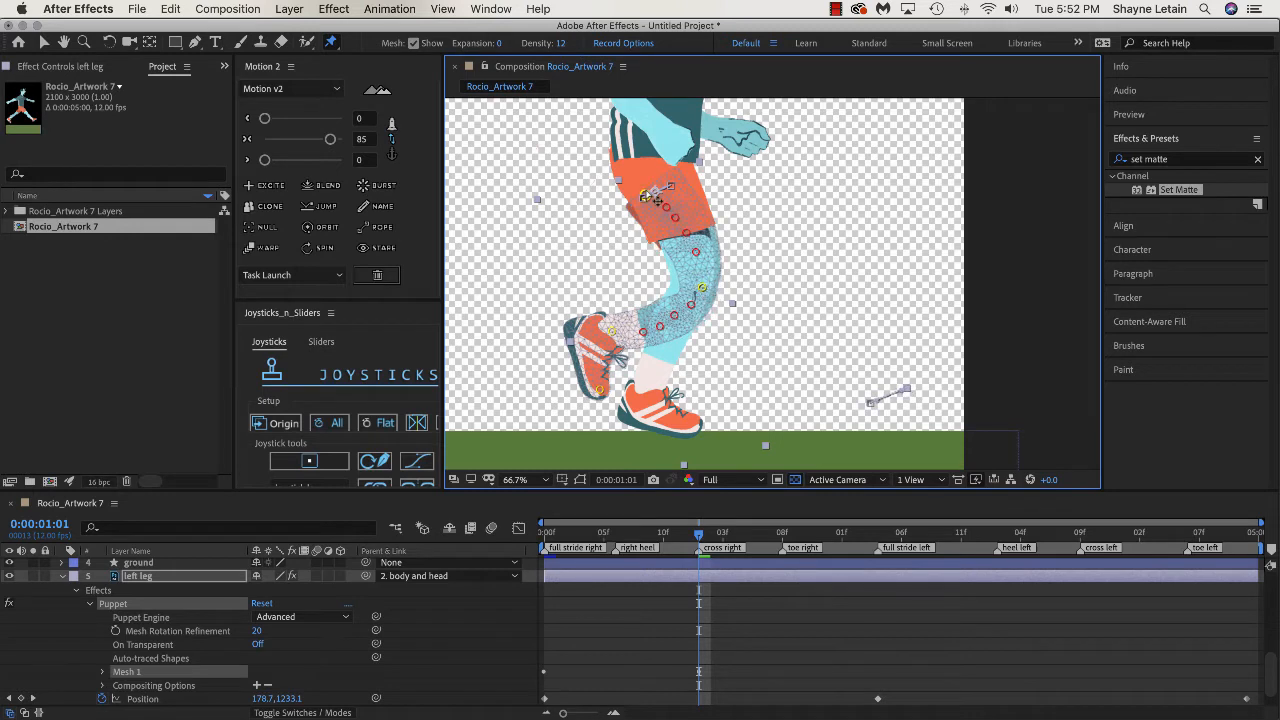
{"action": "left_click_drag", "start_coordinate": [654, 192], "coordinate": [654, 197]}
{"action": "left_click", "coordinate": [737, 397]}
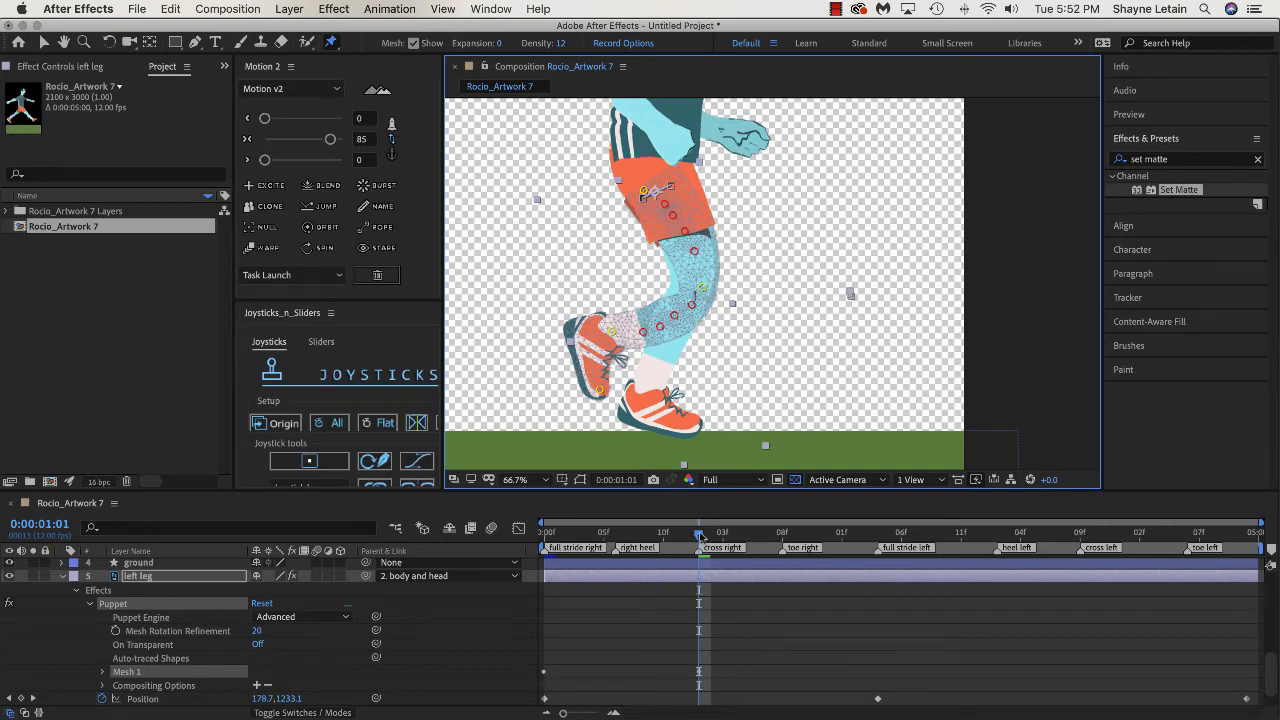
- At full stride left, 0:00:02:04, extend the left leg forward with the toe pointing up and lower its knee pin slightly
{"action": "left_click_drag", "start_coordinate": [700, 533], "coordinate": [878, 538]}
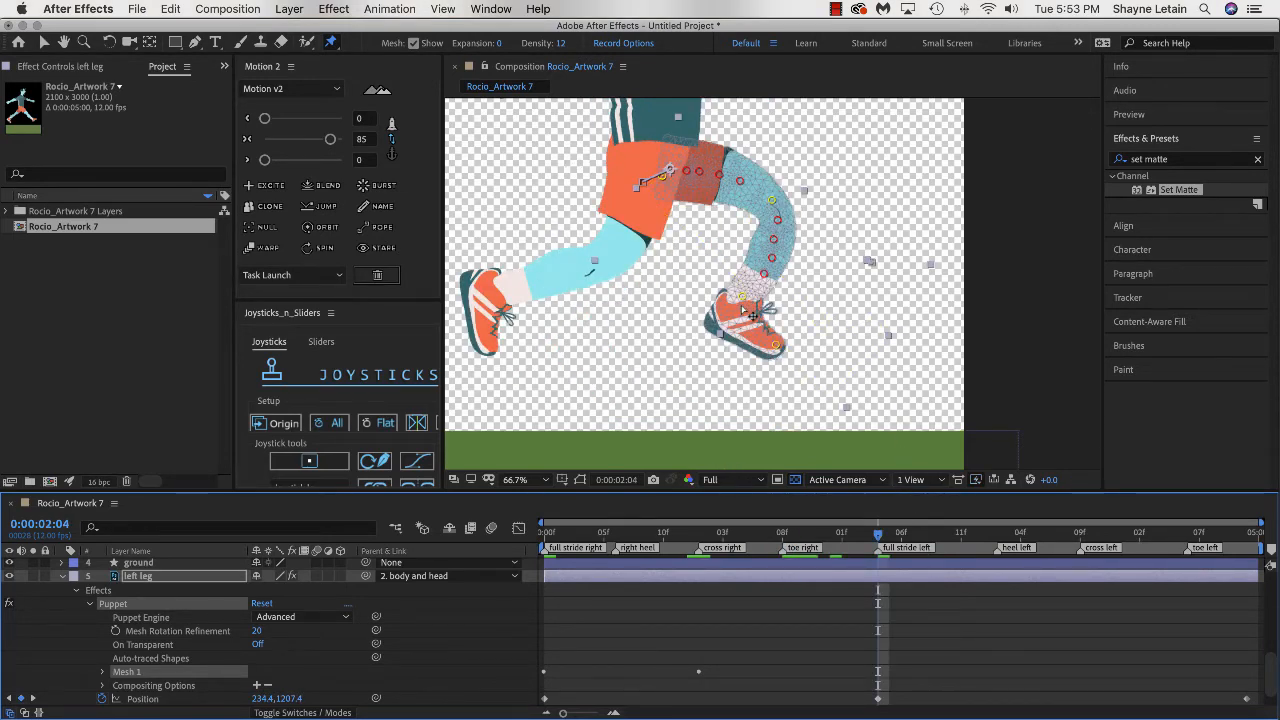
{"action": "left_click_drag", "start_coordinate": [752, 313], "coordinate": [894, 278]}
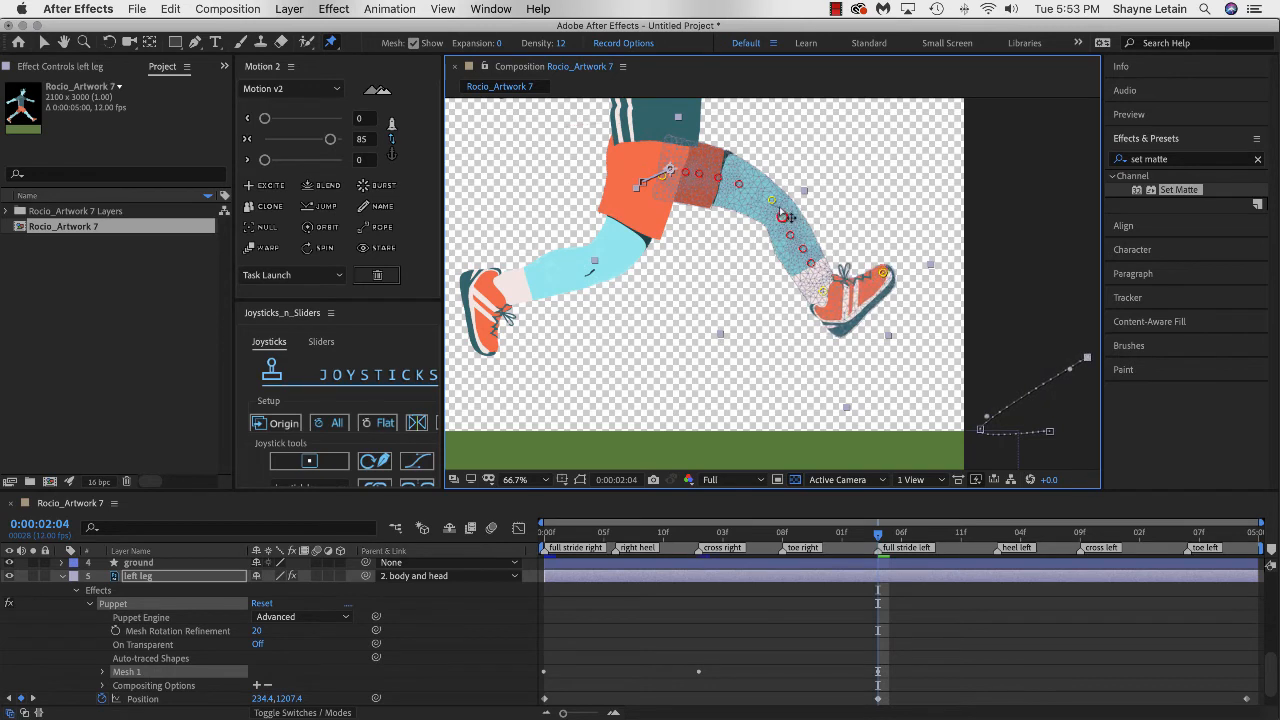
{"action": "left_click_drag", "start_coordinate": [775, 203], "coordinate": [773, 214]}
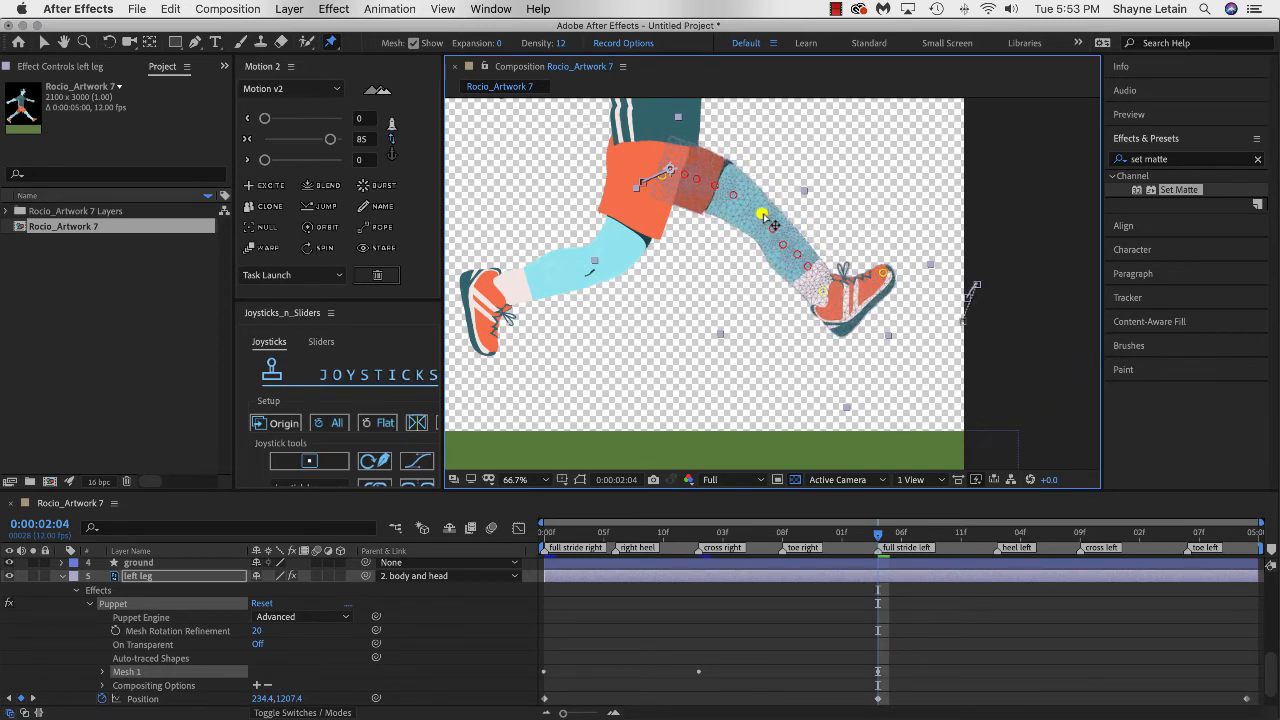
- At heel left, 0:00:03:02, lower the left foot to the ground with its ankle and toe pins and adjust the knee pin
{"action": "left_click_drag", "start_coordinate": [885, 534], "coordinate": [998, 543]}
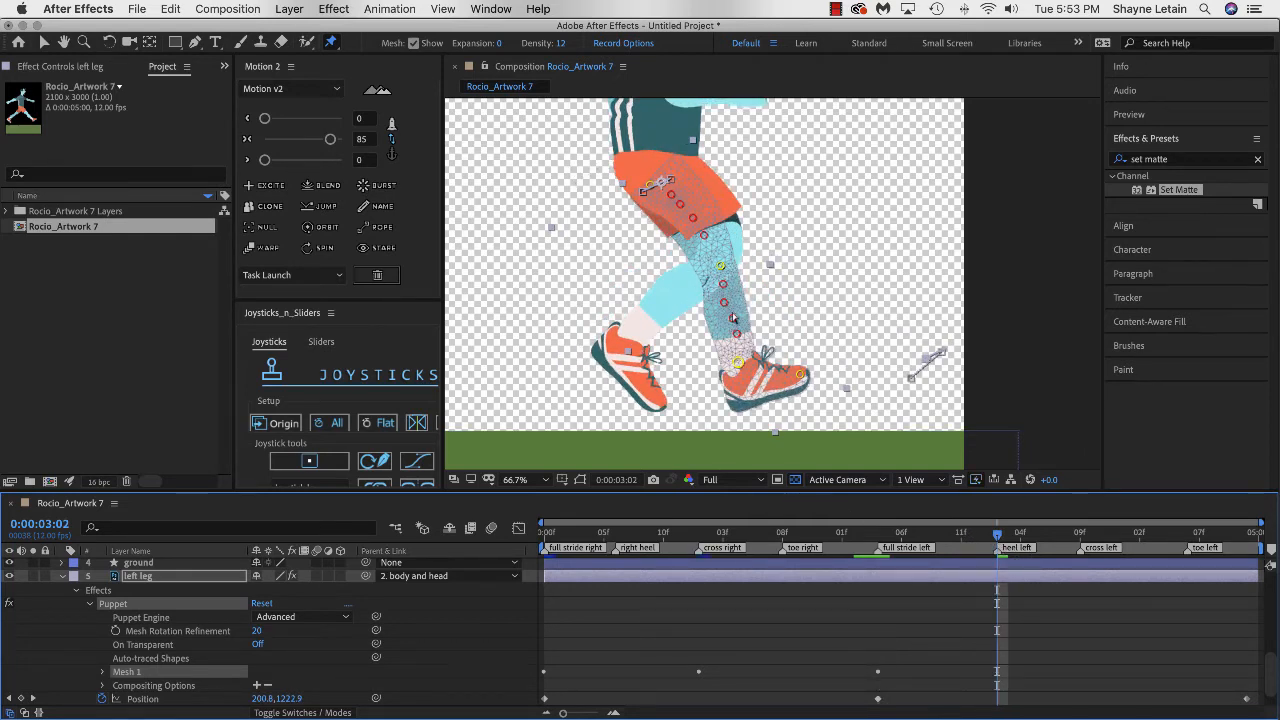
{"action": "left_click_drag", "start_coordinate": [738, 364], "coordinate": [778, 403]}
{"action": "left_click_drag", "start_coordinate": [721, 267], "coordinate": [723, 272]}
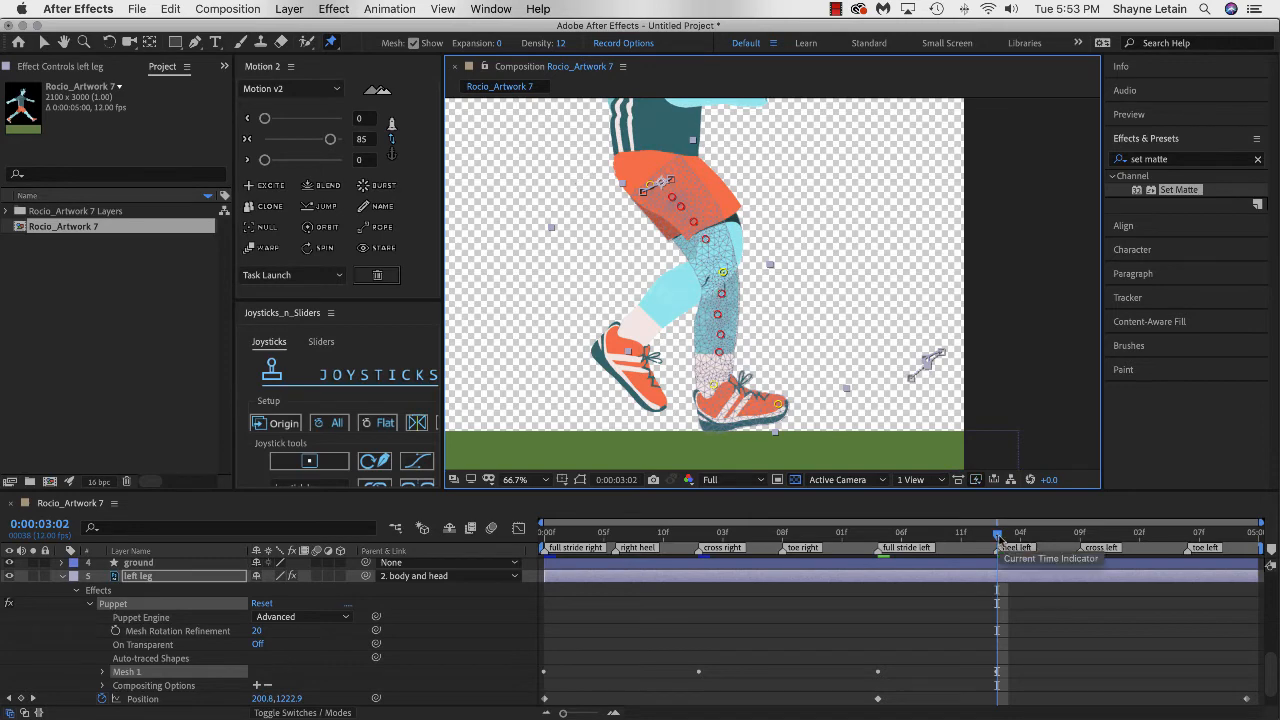
- At cross left, 0:00:03:09, raise the left ankle and toe pins to set the foot flat on the ground and lower the knee slightly
{"action": "left_click_drag", "start_coordinate": [997, 540], "coordinate": [1076, 540]}
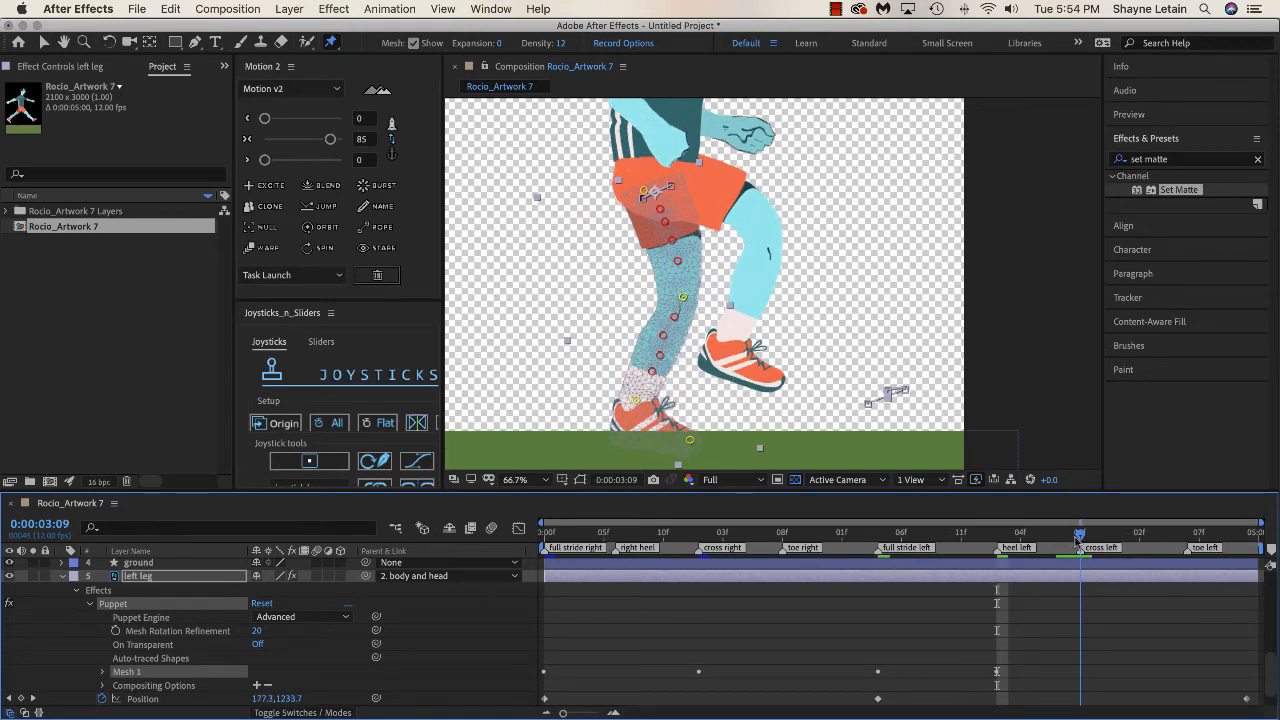
{"action": "left_click_drag", "start_coordinate": [1072, 537], "coordinate": [1085, 577]}
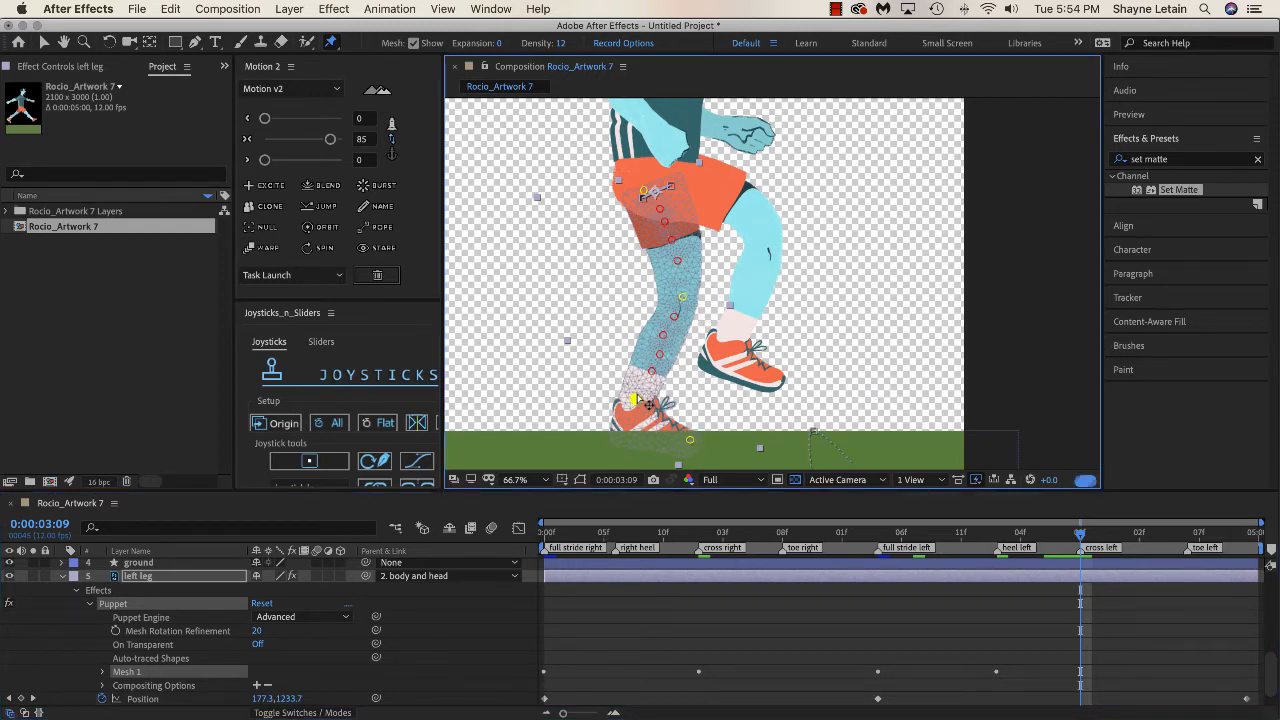
{"action": "left_click_drag", "start_coordinate": [690, 441], "coordinate": [689, 426]}
{"action": "left_click_drag", "start_coordinate": [639, 392], "coordinate": [640, 386]}
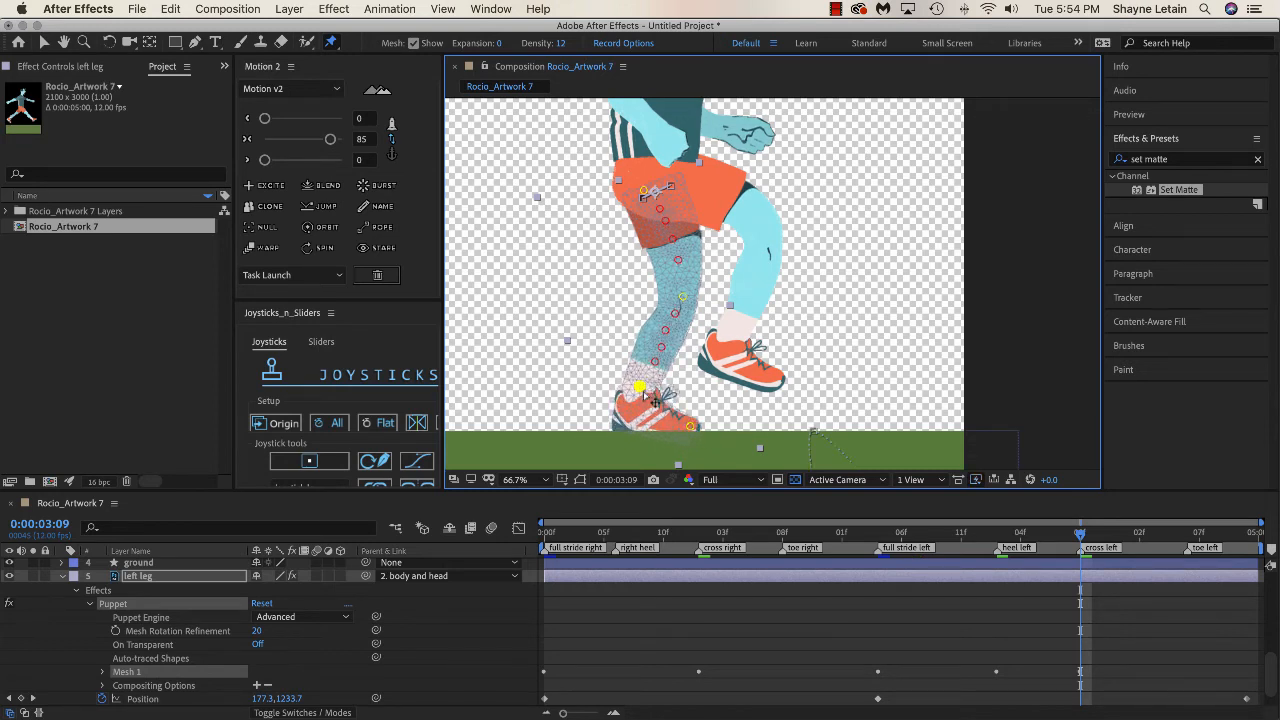
{"action": "left_click_drag", "start_coordinate": [690, 427], "coordinate": [654, 387]}
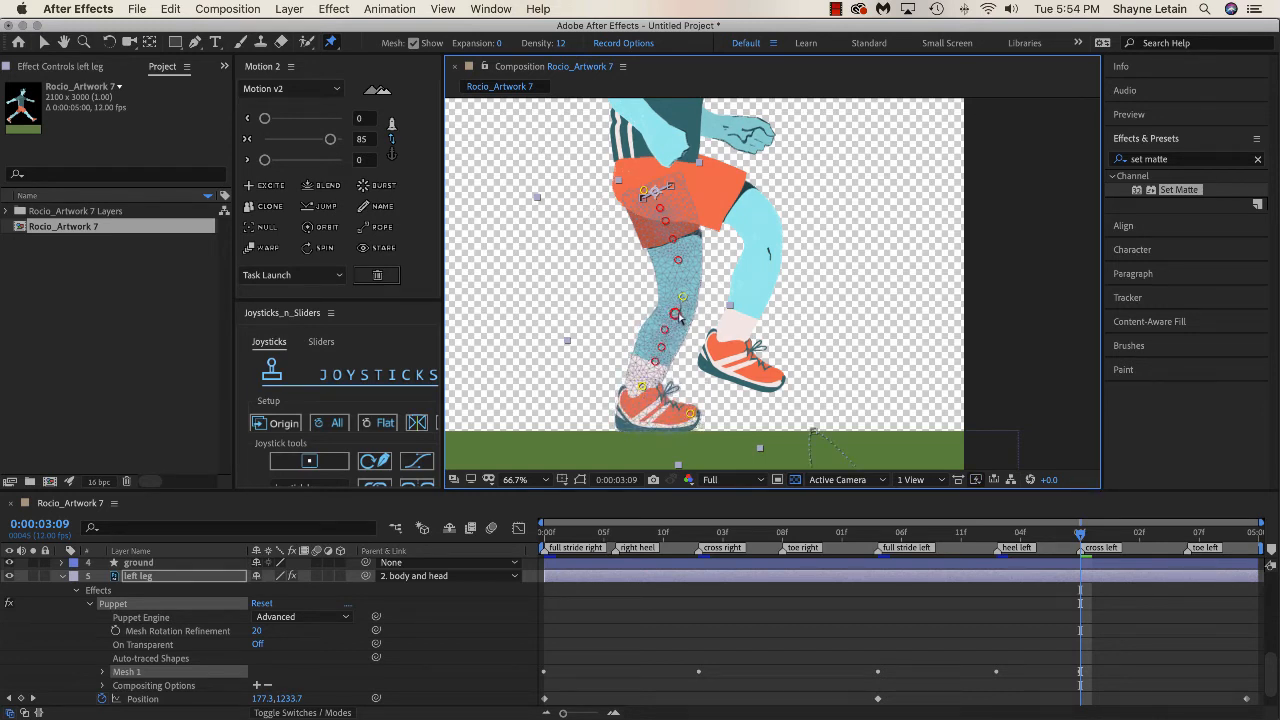
{"action": "left_click_drag", "start_coordinate": [683, 298], "coordinate": [684, 303]}
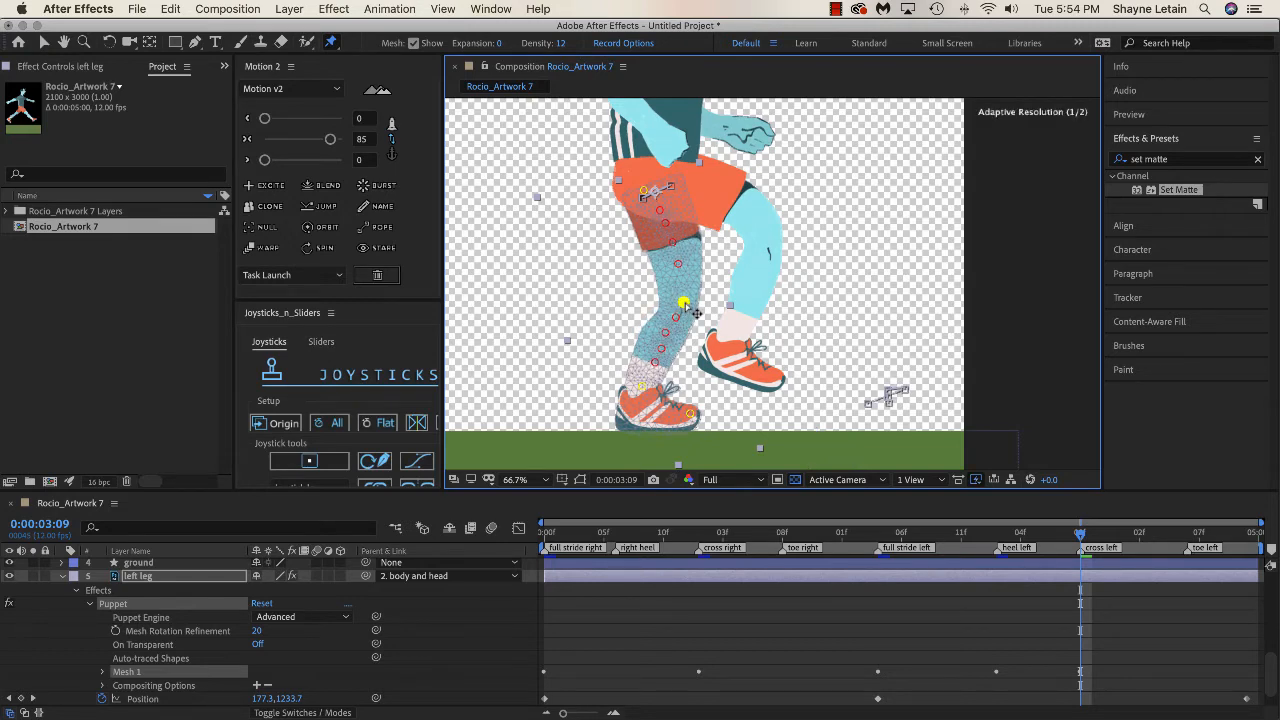
{"action": "left_click_drag", "start_coordinate": [1081, 535], "coordinate": [1080, 604]}
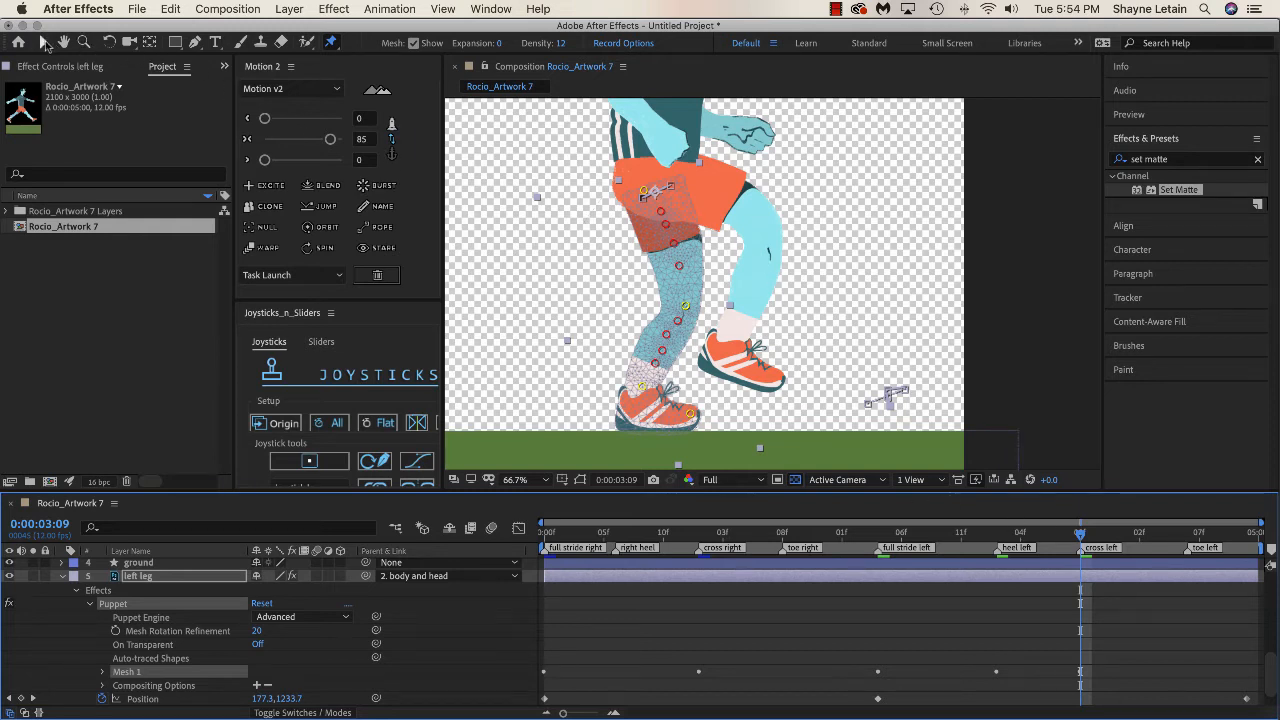
- Play back the walk cycle to review the left leg's motion
{"action": "key", "text": "v"}
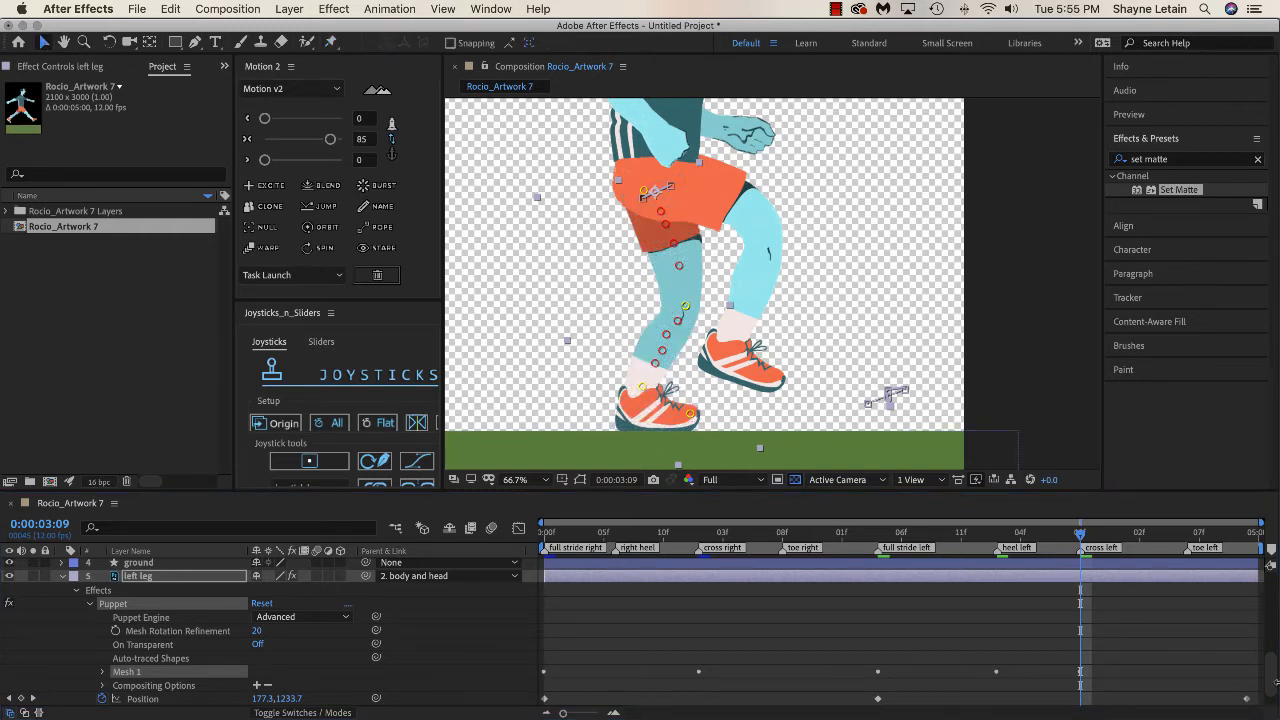
{"action": "left_click_drag", "start_coordinate": [1080, 534], "coordinate": [660, 530]}
{"action": "key", "text": "space"}
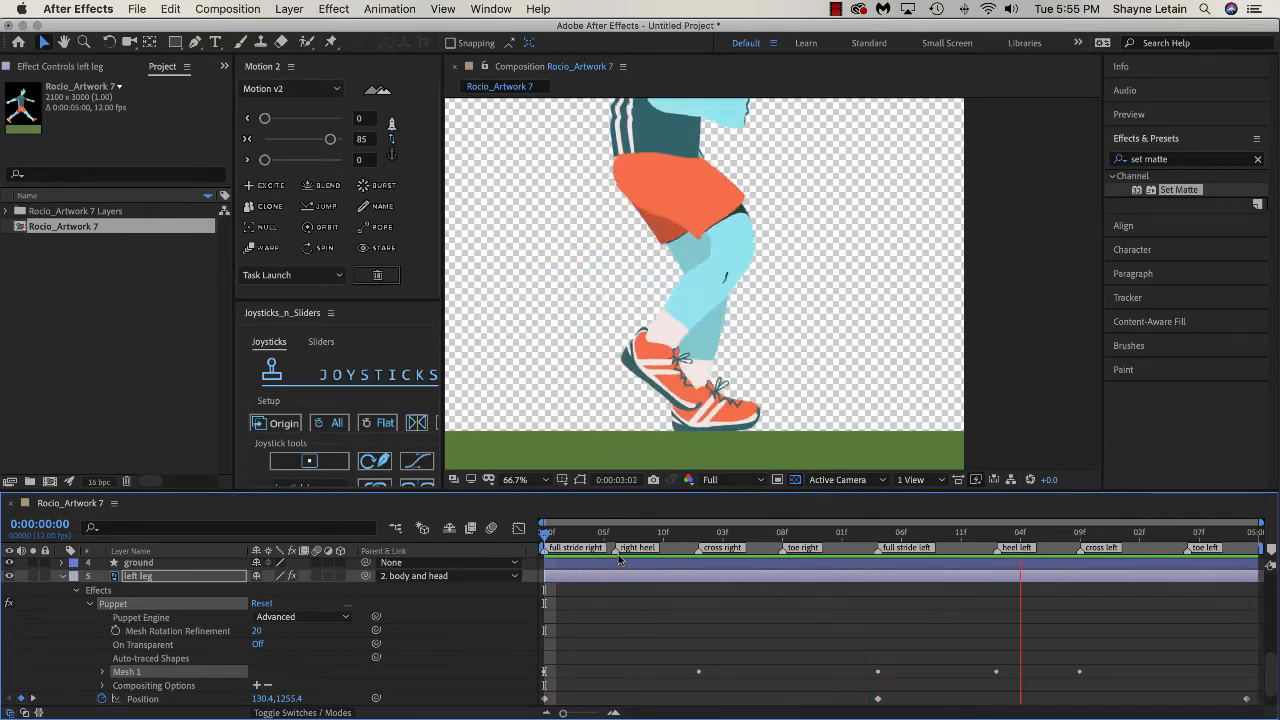
{"action": "key", "text": "space"}
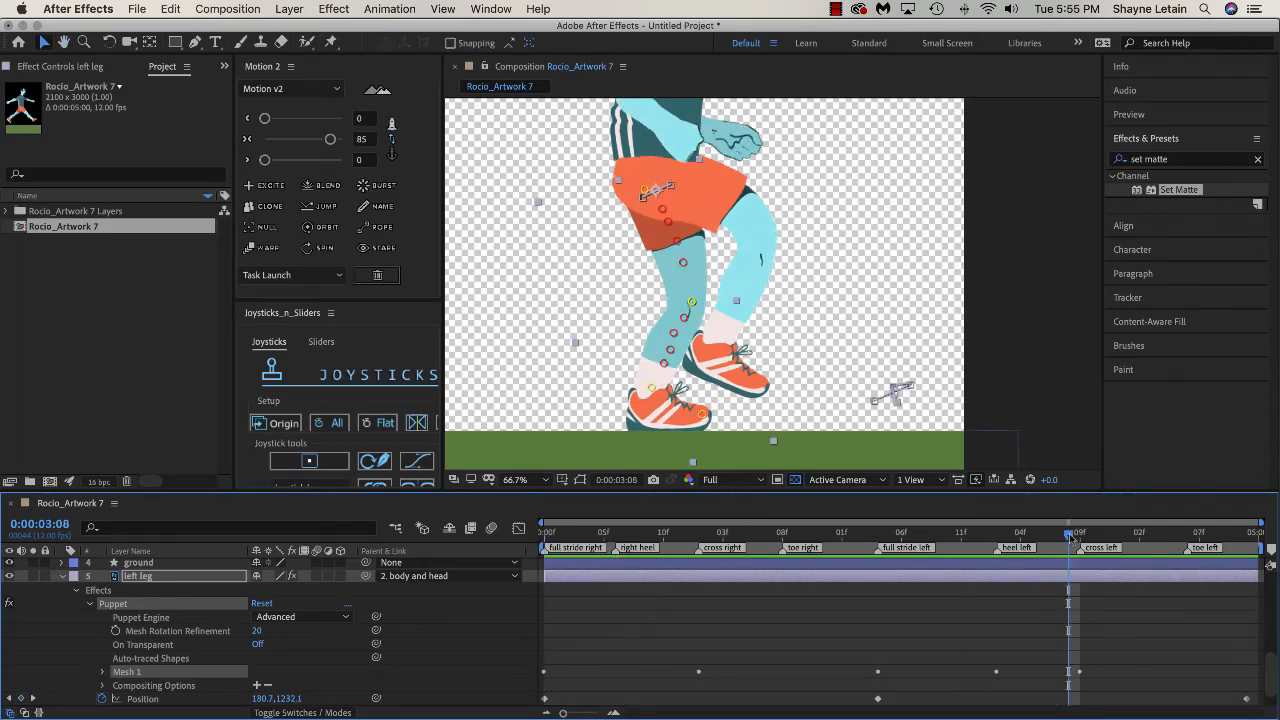
- At cross left, 0:00:03:09, lower the right leg's knee pin and pull its ankle pin back behind the knee
{"action": "left_click_drag", "start_coordinate": [1069, 533], "coordinate": [1085, 537]}
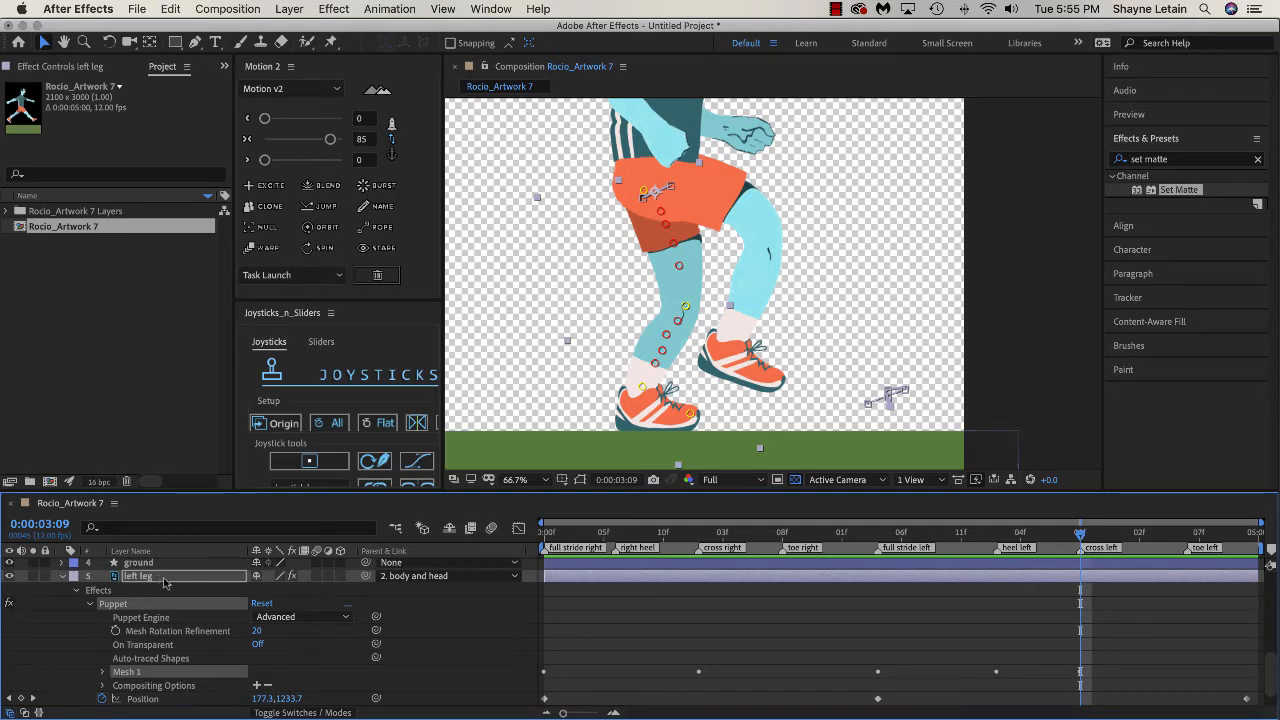
{"action": "key", "text": "h"}
{"action": "scroll", "coordinate": [185, 665], "scroll_direction": "down", "scroll_amount": 1}
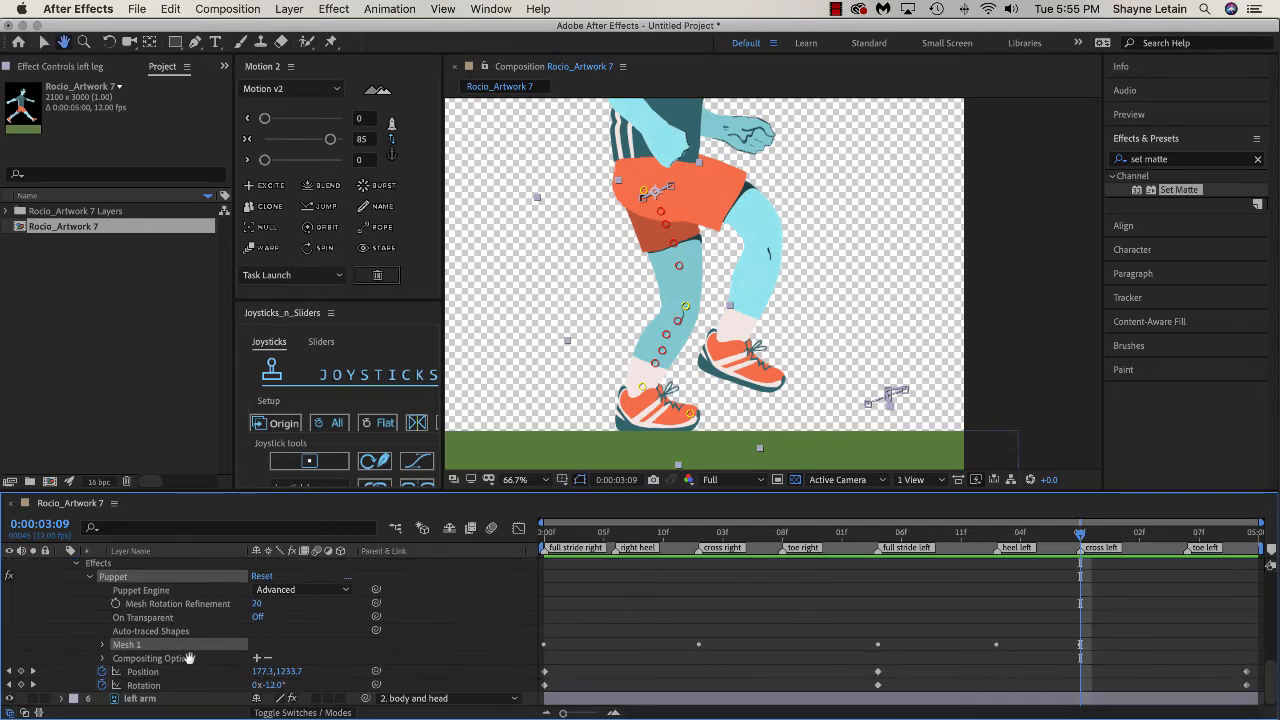
{"action": "scroll", "coordinate": [186, 685], "scroll_direction": "up", "scroll_amount": 5}
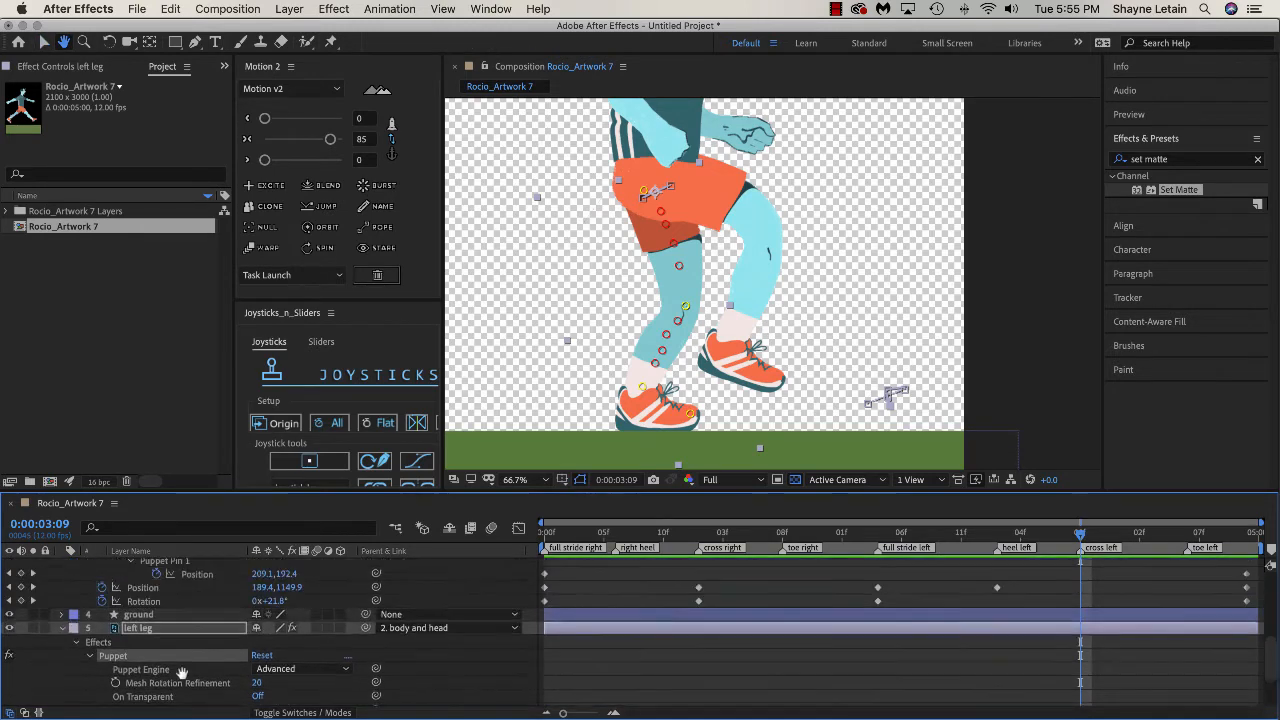
{"action": "scroll", "coordinate": [186, 685], "scroll_direction": "up", "scroll_amount": 4}
{"action": "key", "text": "v"}
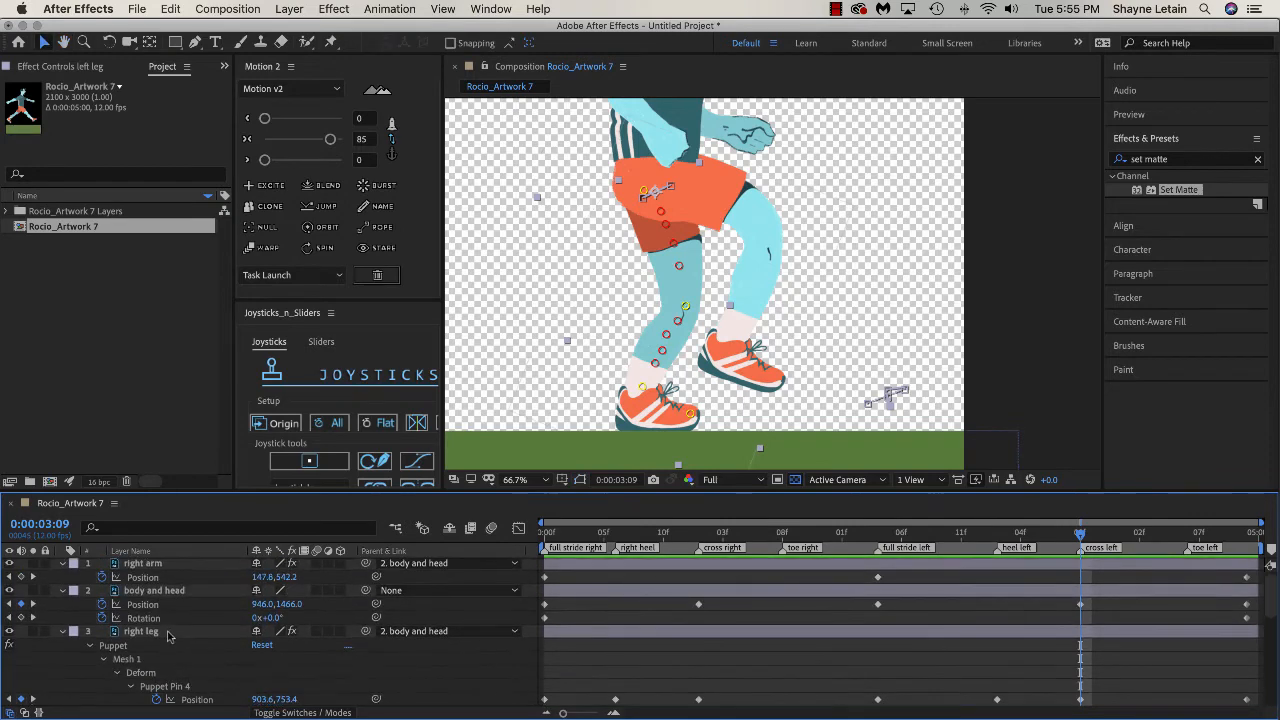
{"action": "left_click", "coordinate": [170, 632]}
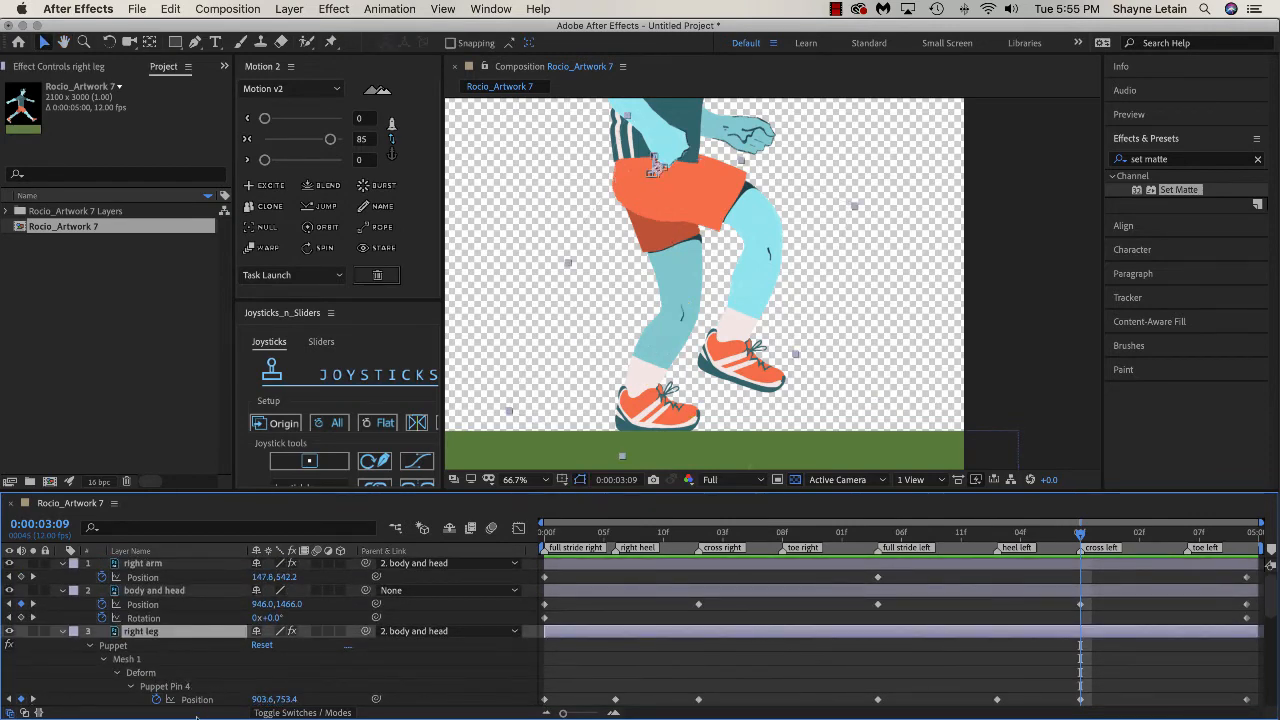
{"action": "scroll", "coordinate": [182, 668], "scroll_direction": "down", "scroll_amount": 3}
{"action": "left_click", "coordinate": [182, 648]}
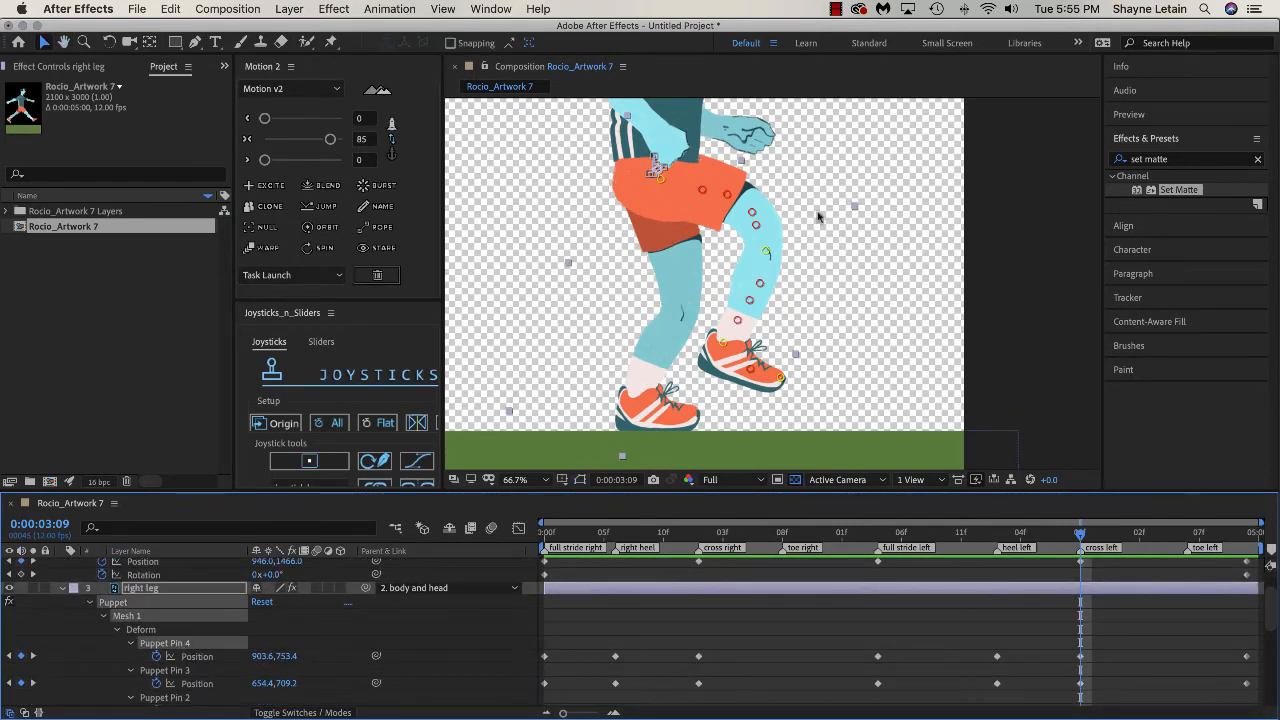
{"action": "left_click", "coordinate": [770, 254]}
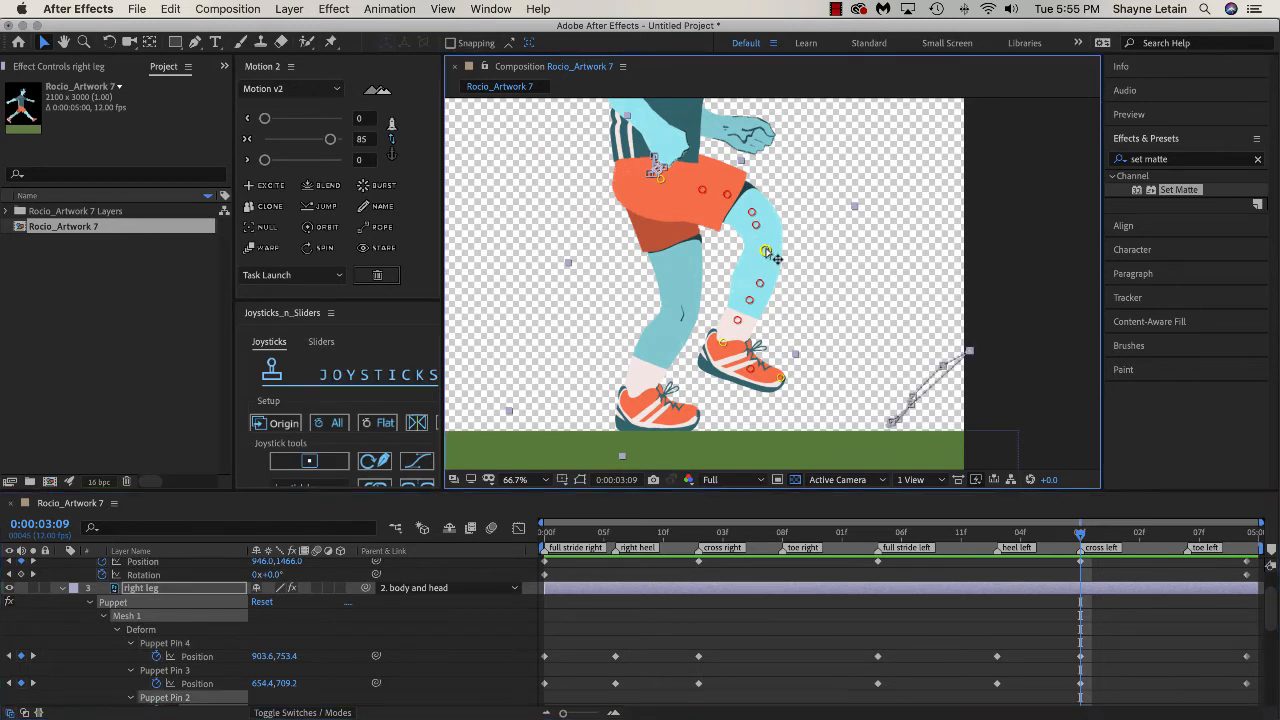
{"action": "left_click_drag", "start_coordinate": [757, 261], "coordinate": [734, 275]}
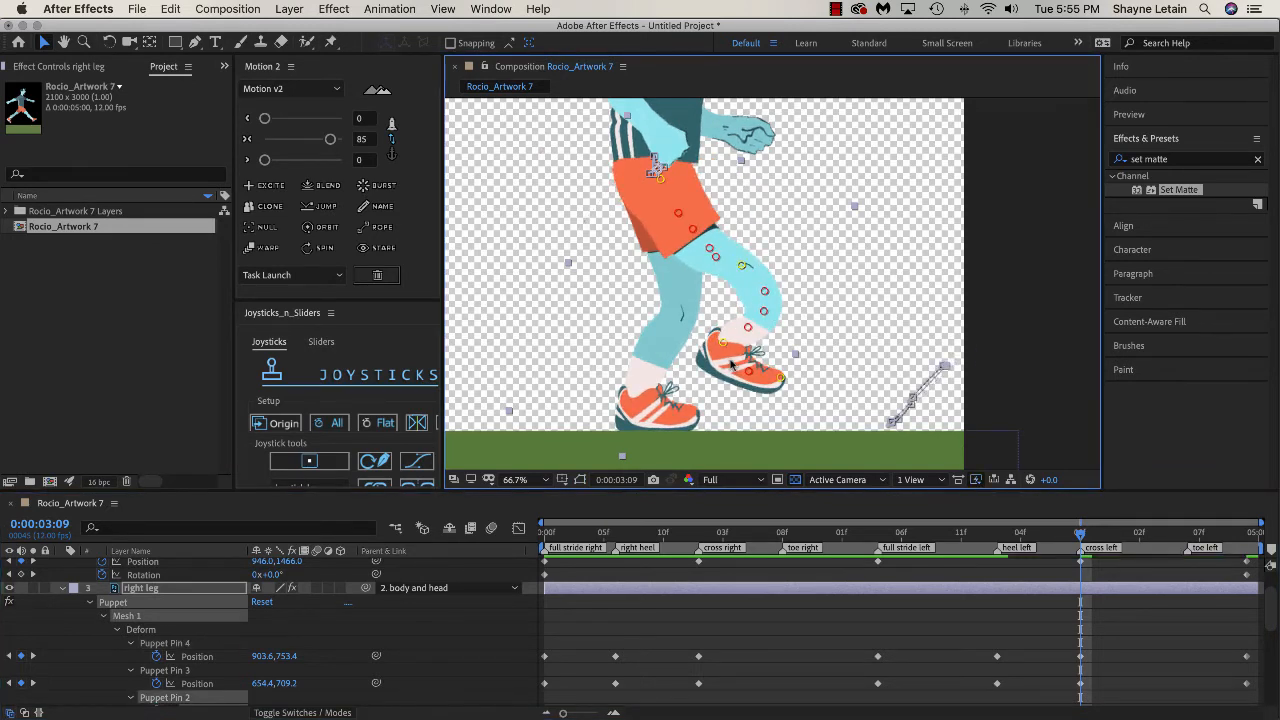
{"action": "left_click_drag", "start_coordinate": [734, 355], "coordinate": [661, 346]}
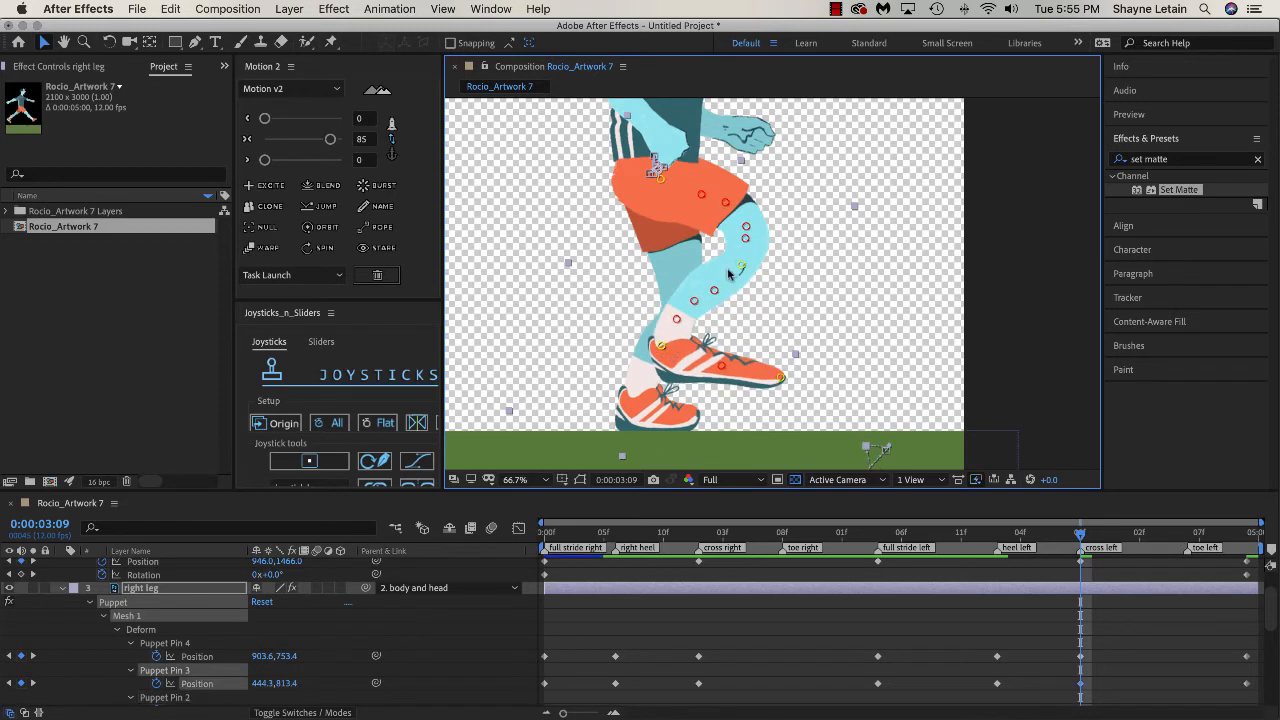
- Bring the right toe pin back so the raised foot sits above the left foot, and fine-tune the knee and ankle pins
{"action": "left_click_drag", "start_coordinate": [750, 275], "coordinate": [736, 296]}
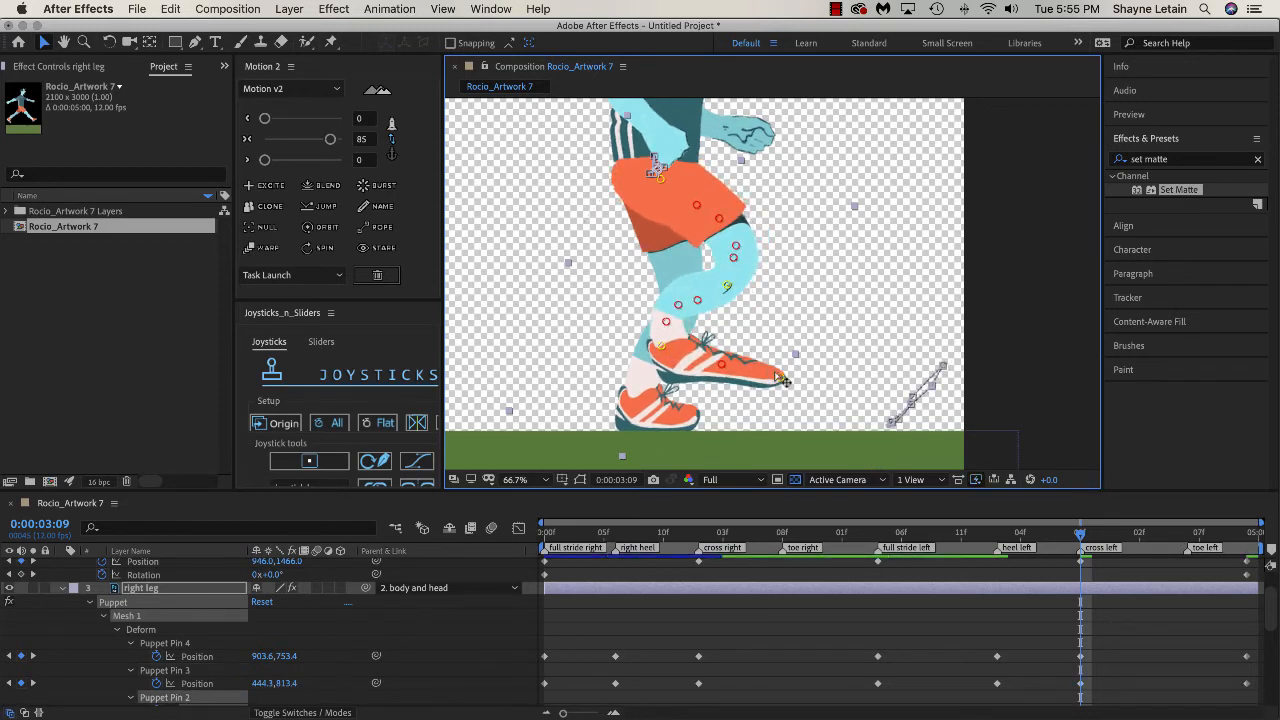
{"action": "left_click_drag", "start_coordinate": [782, 381], "coordinate": [700, 390]}
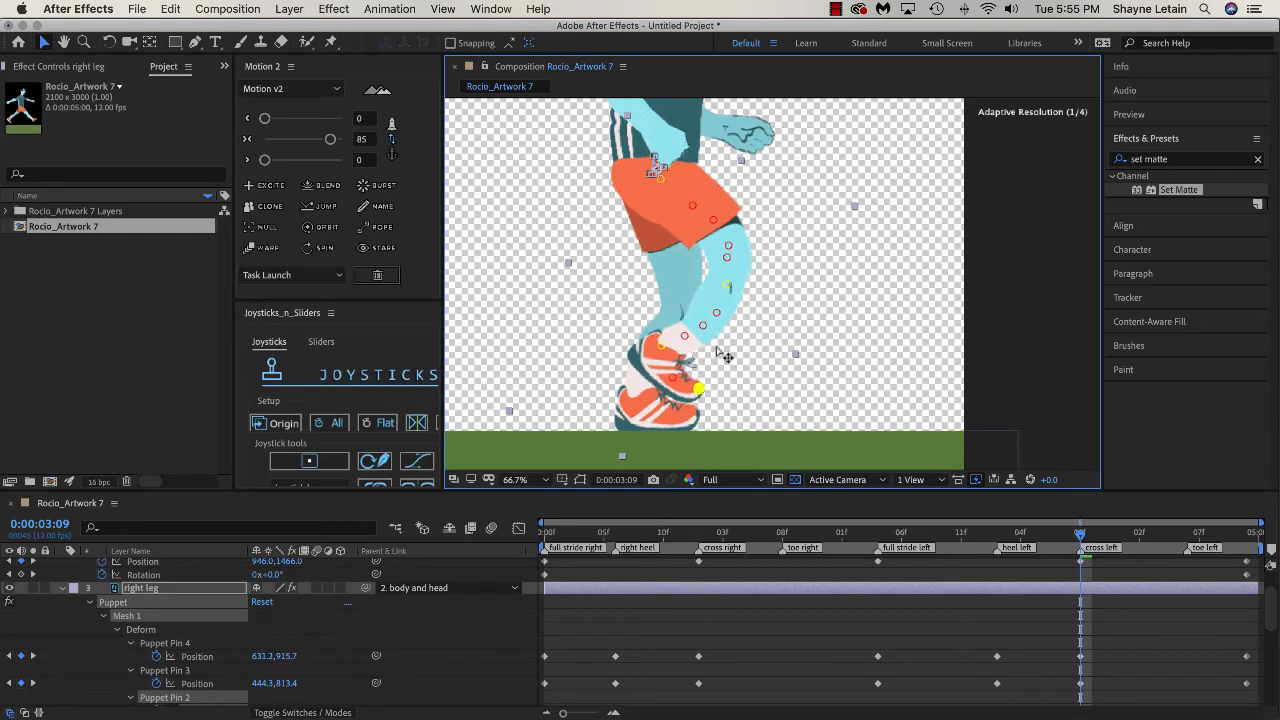
{"action": "left_click_drag", "start_coordinate": [727, 288], "coordinate": [722, 277]}
{"action": "left_click_drag", "start_coordinate": [661, 345], "coordinate": [668, 353]}
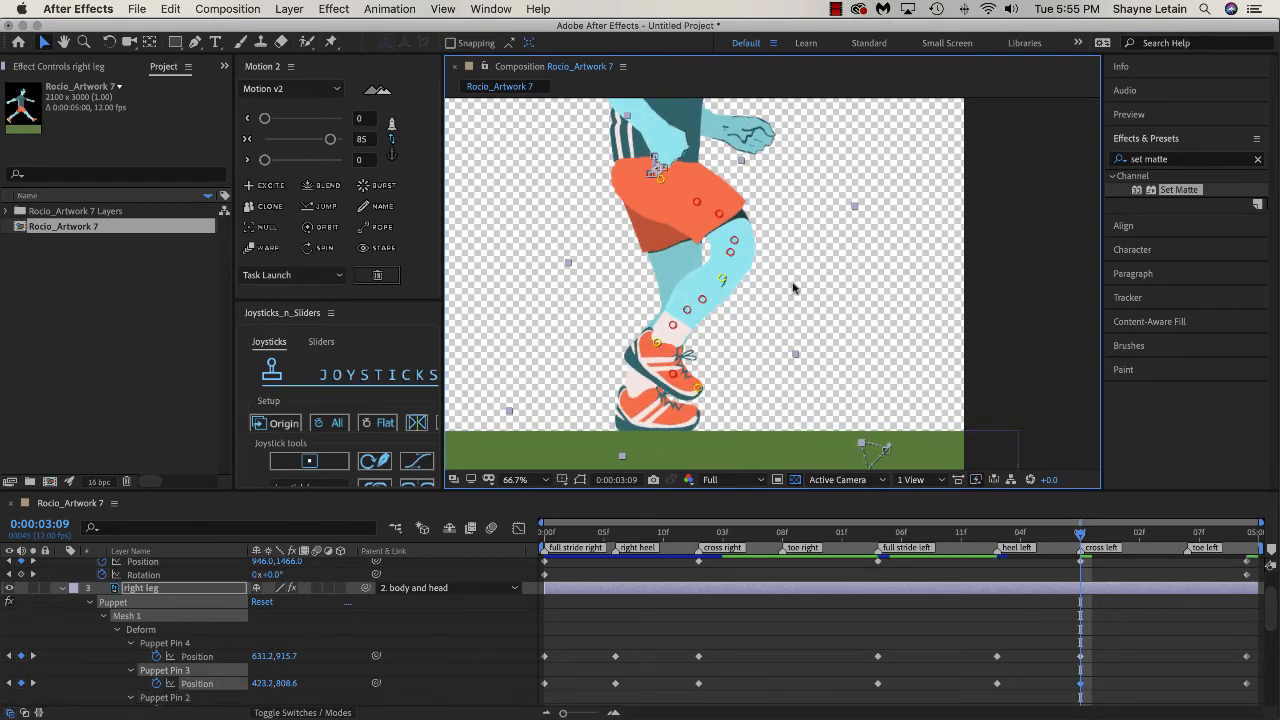
- Return to the first frame, bring the whole figure into view and collapse the expanded properties of all layers
{"action": "left_click_drag", "start_coordinate": [1089, 537], "coordinate": [545, 580]}
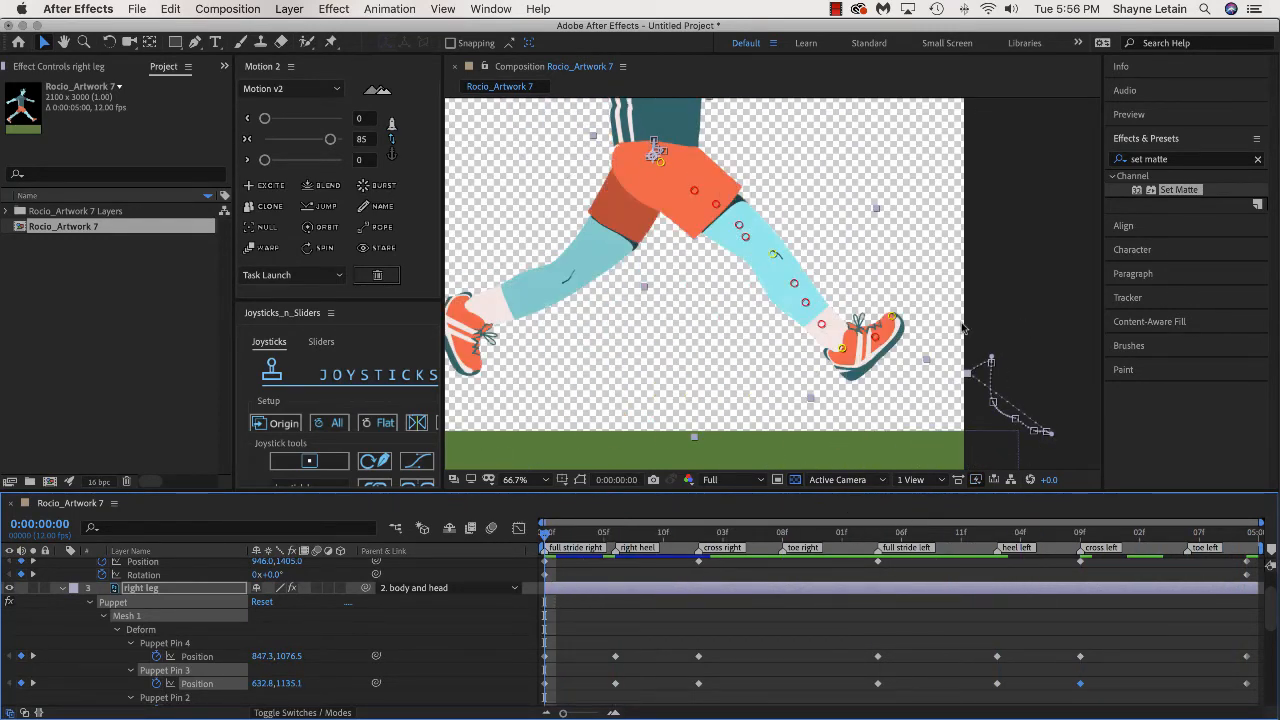
{"action": "scroll", "coordinate": [962, 328], "scroll_direction": "down", "scroll_amount": 2}
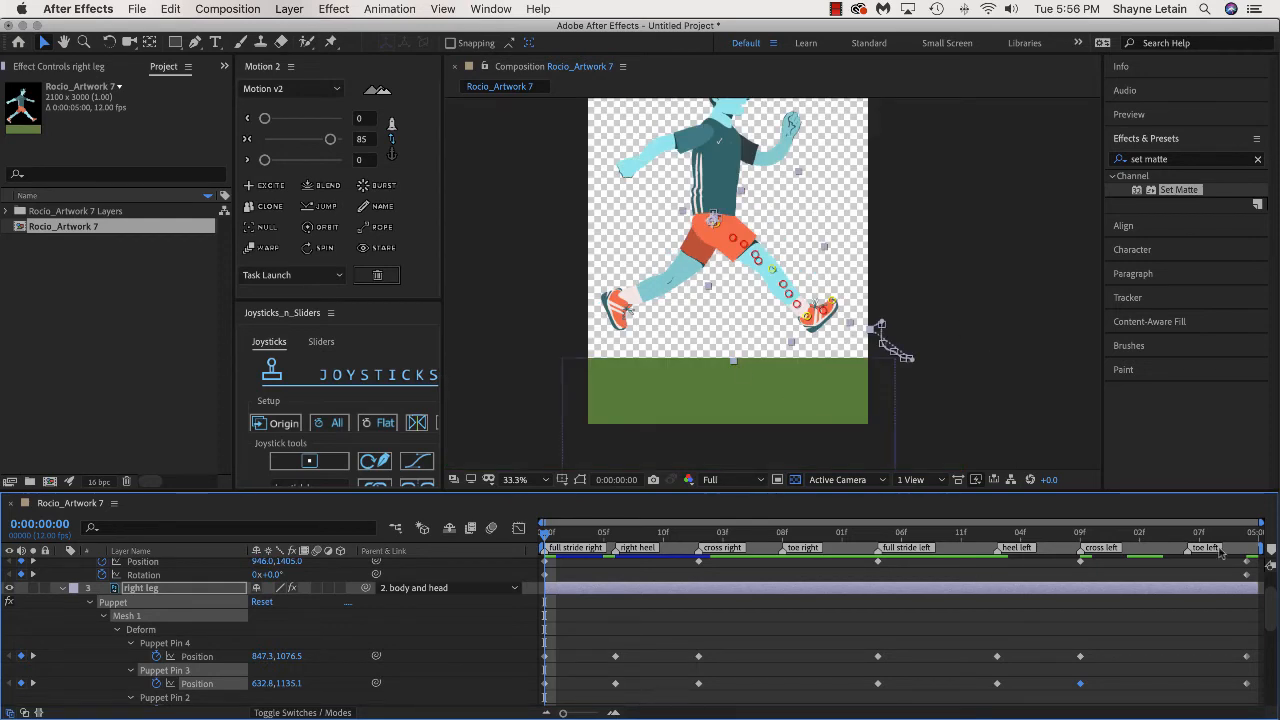
{"action": "key", "text": "h"}
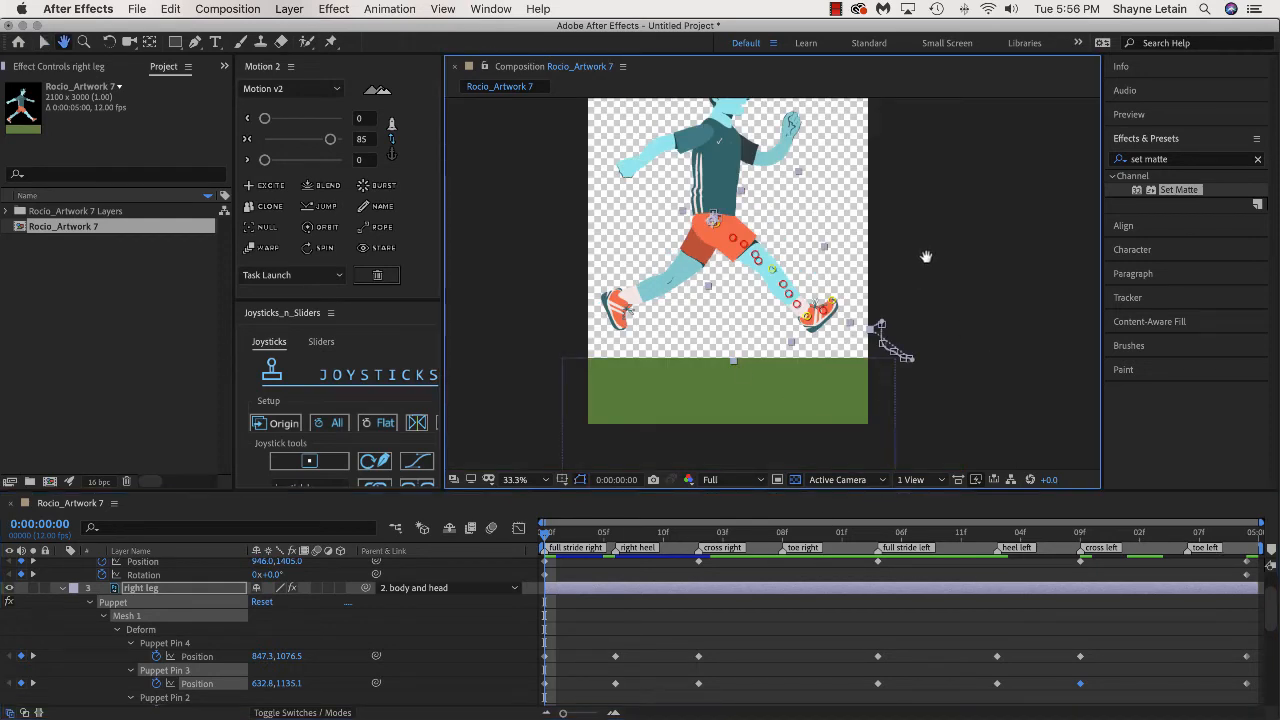
{"action": "left_click_drag", "start_coordinate": [923, 257], "coordinate": [925, 306]}
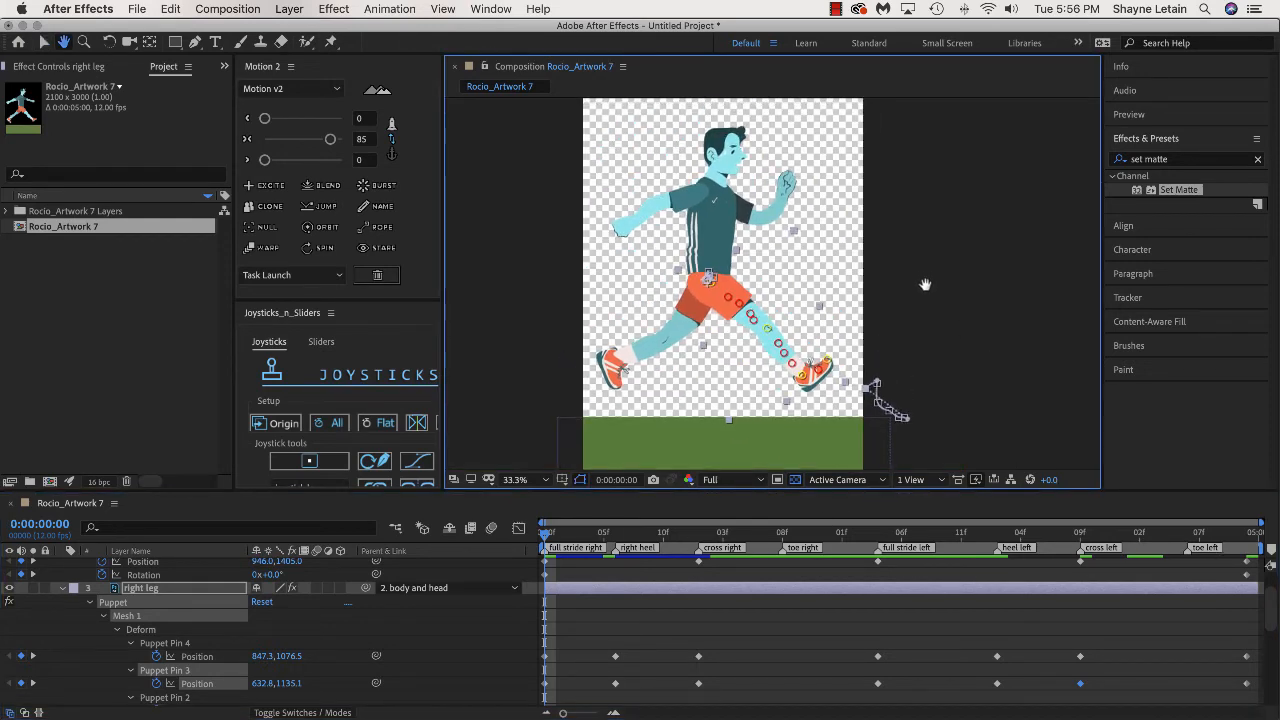
{"action": "left_click", "coordinate": [63, 589]}
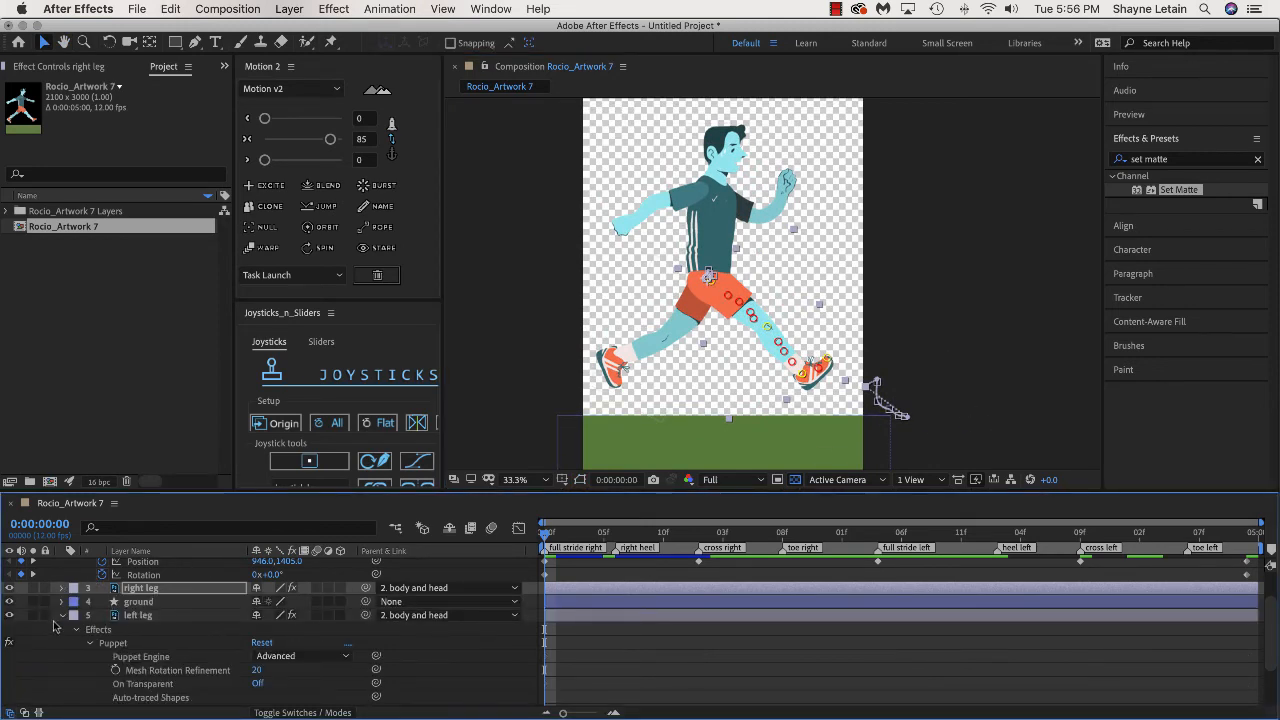
{"action": "left_click", "coordinate": [74, 628]}
{"action": "left_click", "coordinate": [62, 592]}
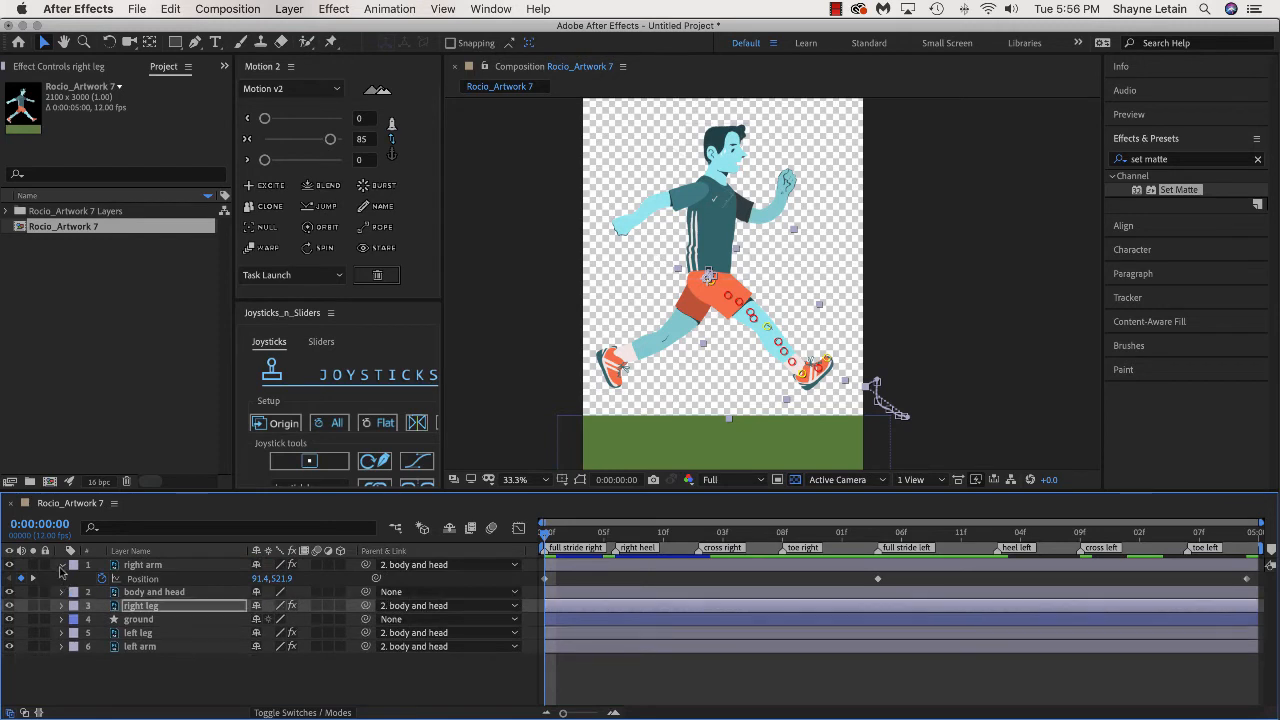
{"action": "left_click", "coordinate": [62, 565]}
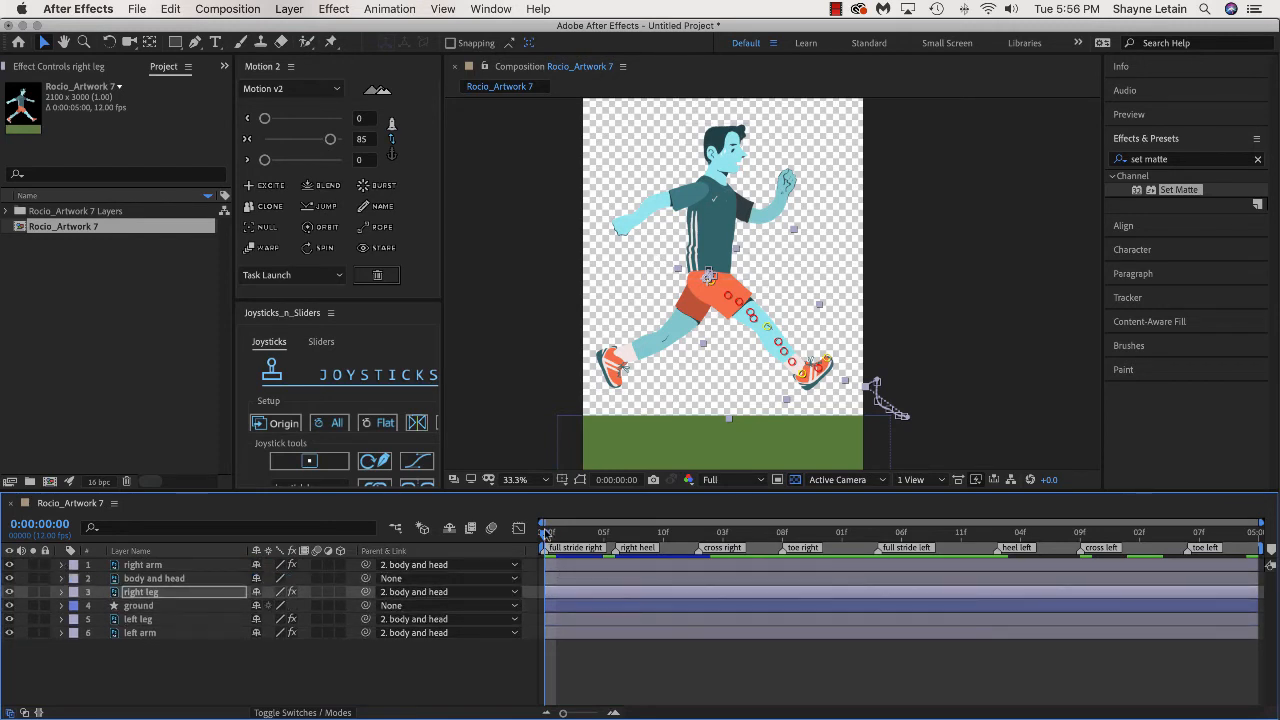
- Play back the walk cycle to review both legs' motion
{"action": "key", "text": "space"}
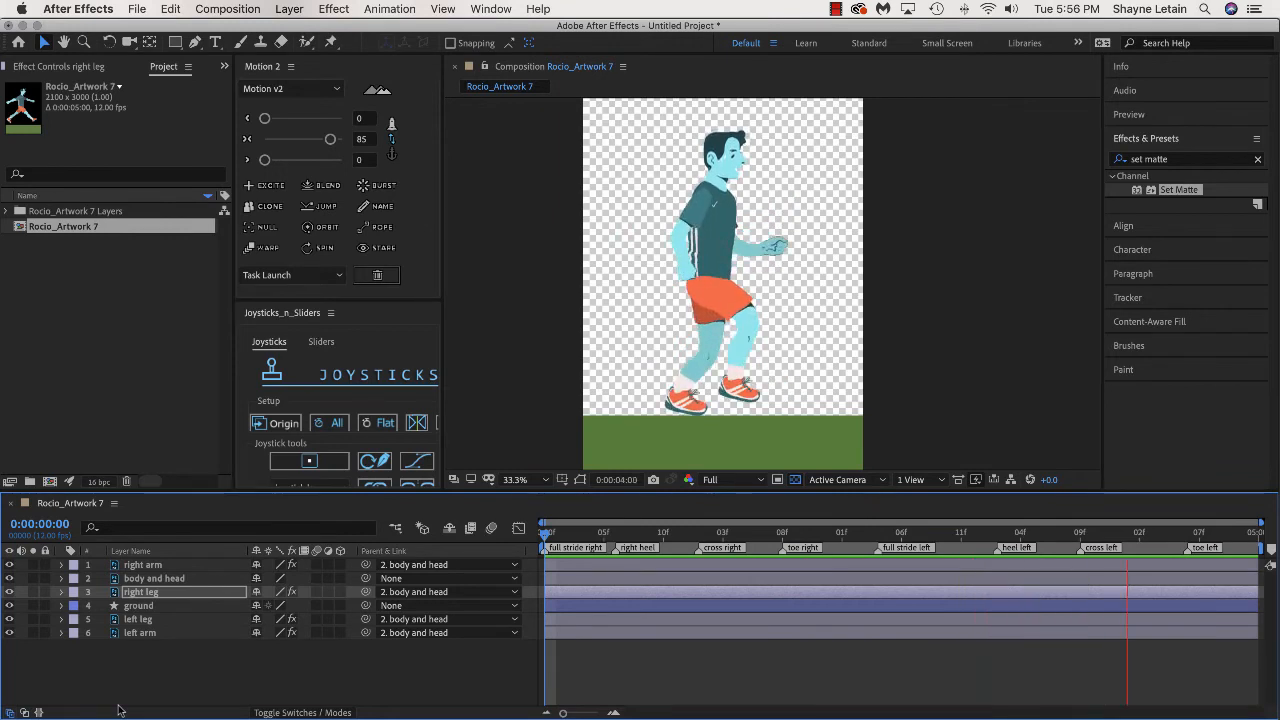
{"action": "key", "text": "space"}
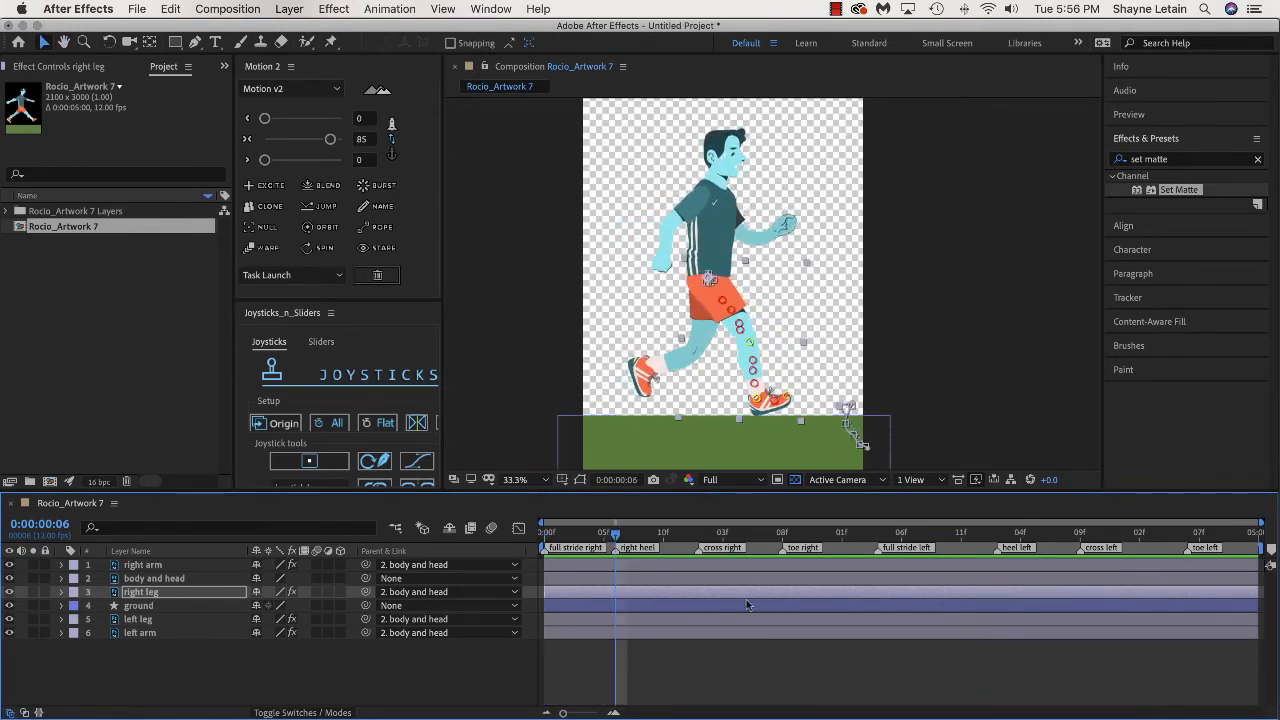
- Copy the left leg's four puppet pin position keyframes from 0:00:00:00 to 0:00:04:11 to close the loop
{"action": "left_click_drag", "start_coordinate": [617, 537], "coordinate": [540, 535]}
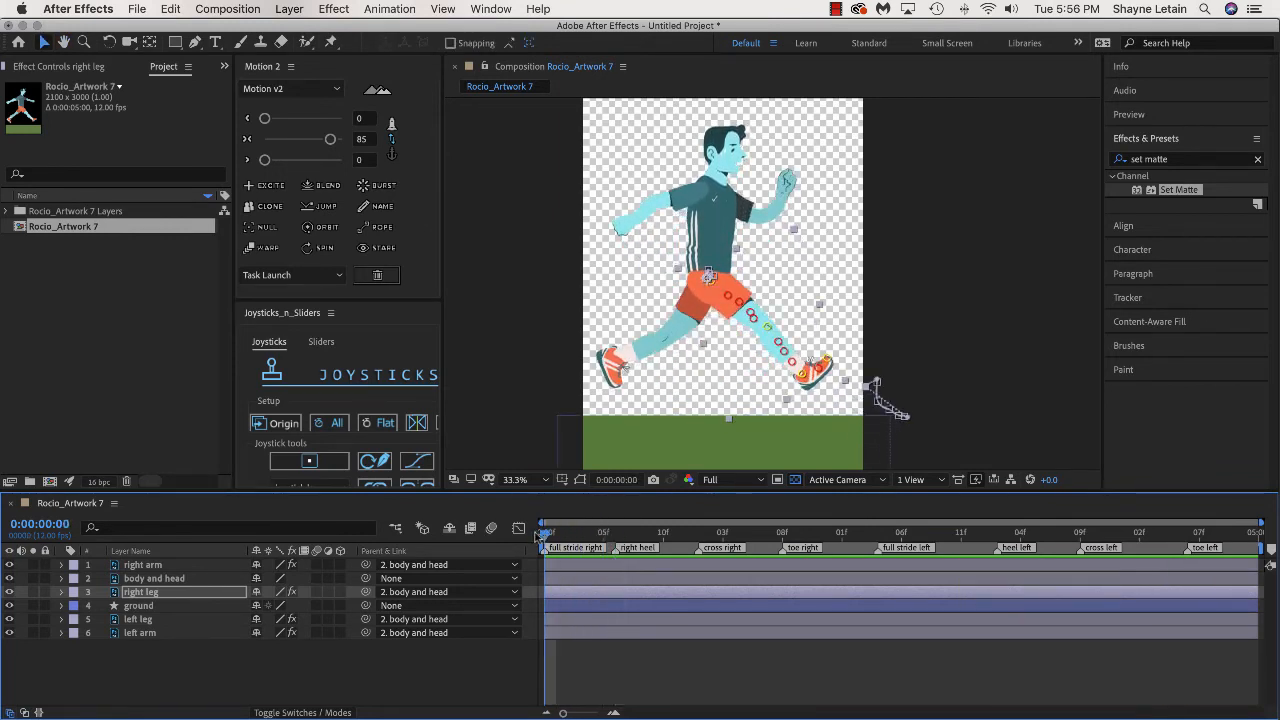
{"action": "left_click", "coordinate": [155, 620]}
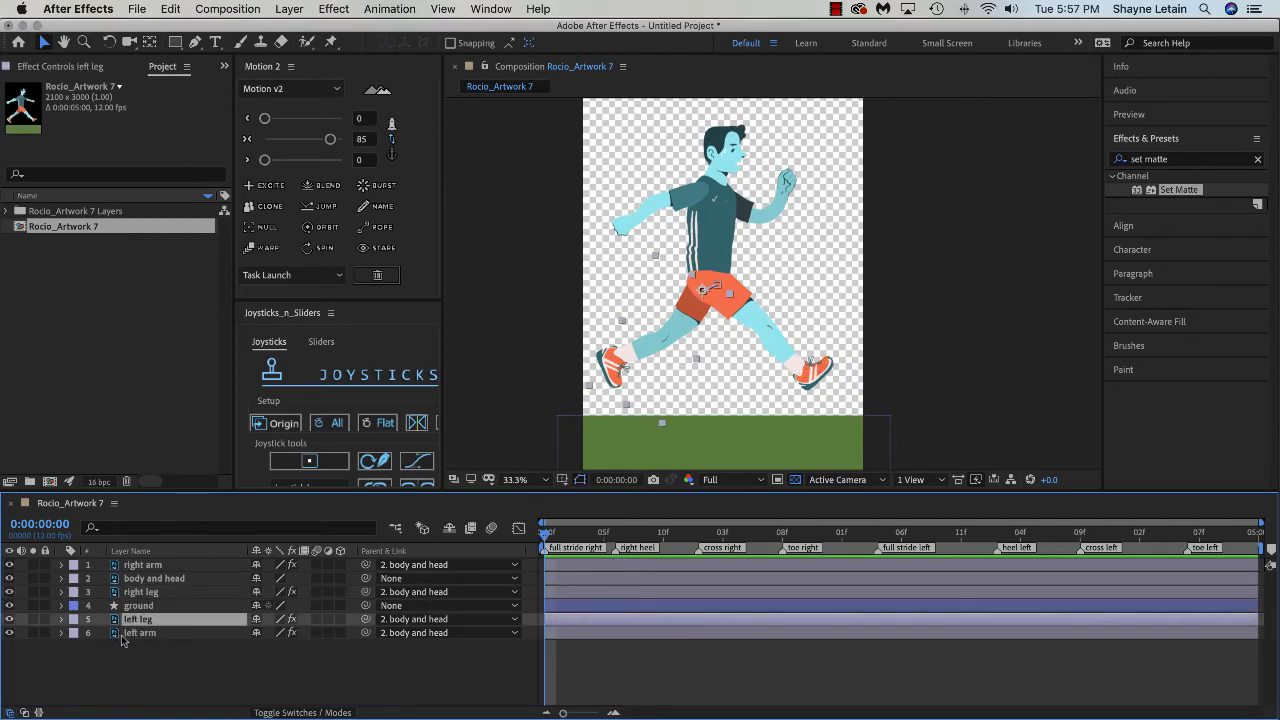
{"action": "key", "text": "u"}
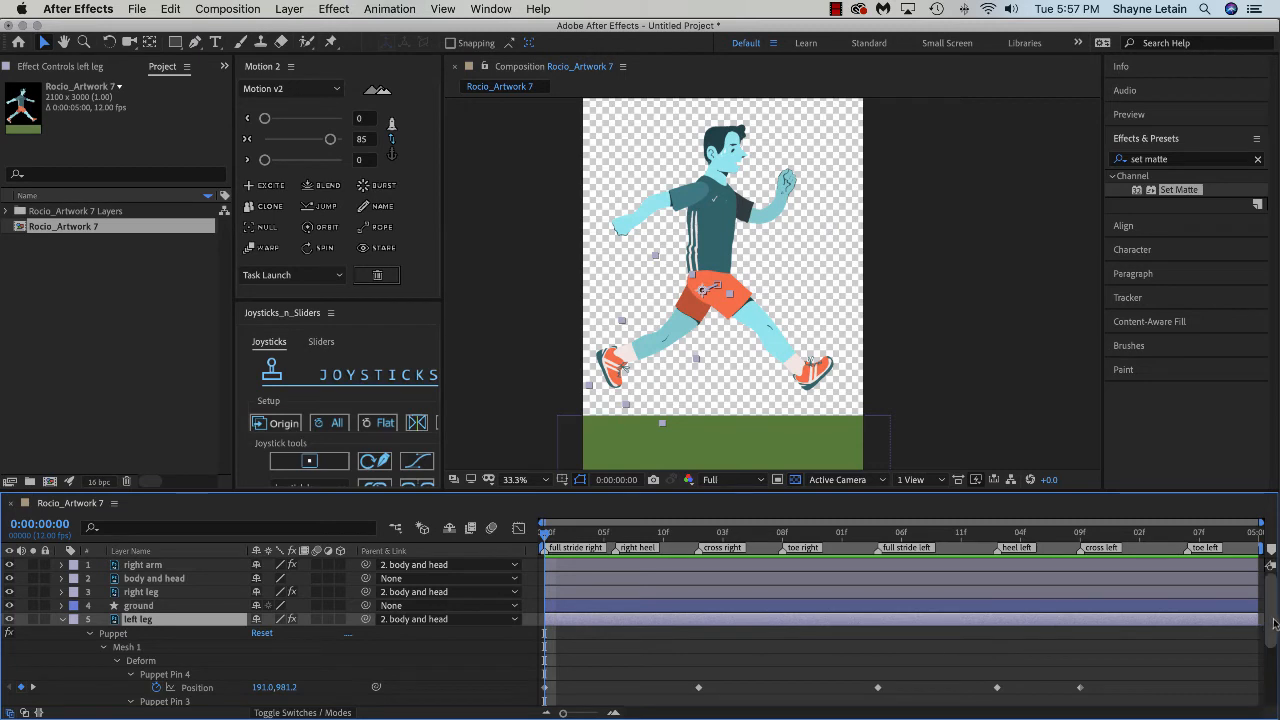
{"action": "left_click_drag", "start_coordinate": [1271, 625], "coordinate": [1270, 686]}
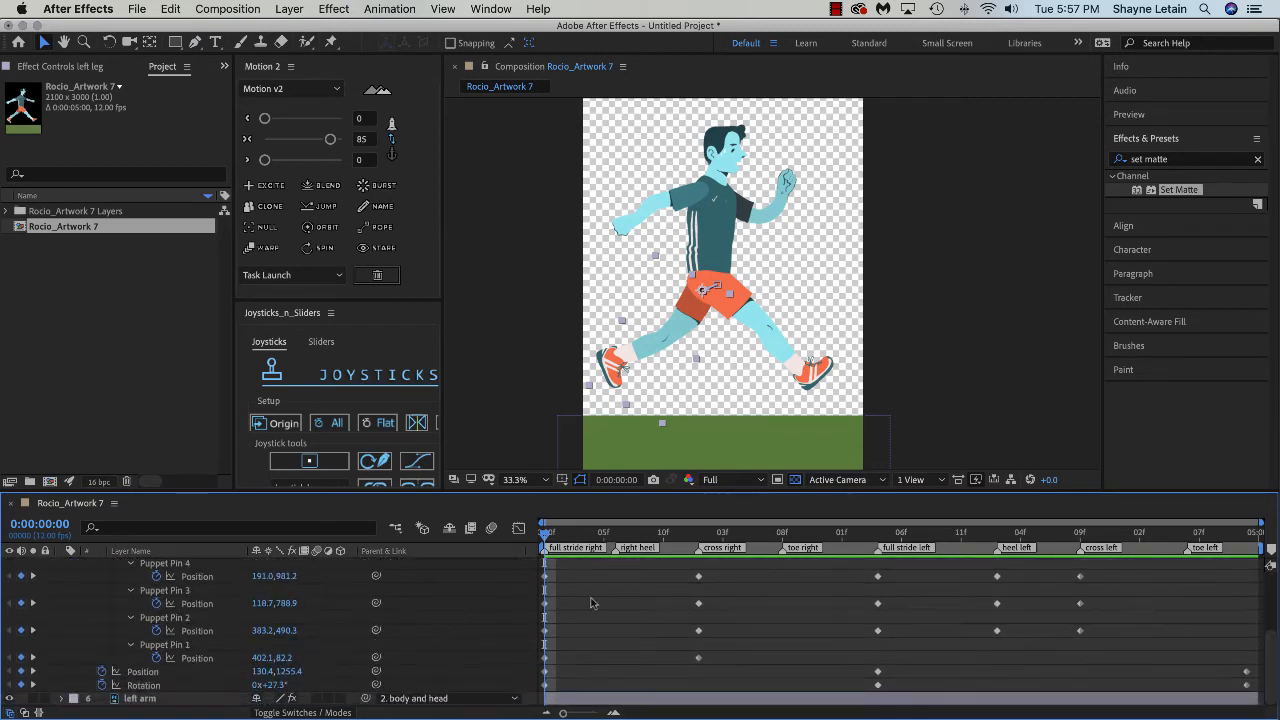
{"action": "left_click_drag", "start_coordinate": [564, 598], "coordinate": [548, 640]}
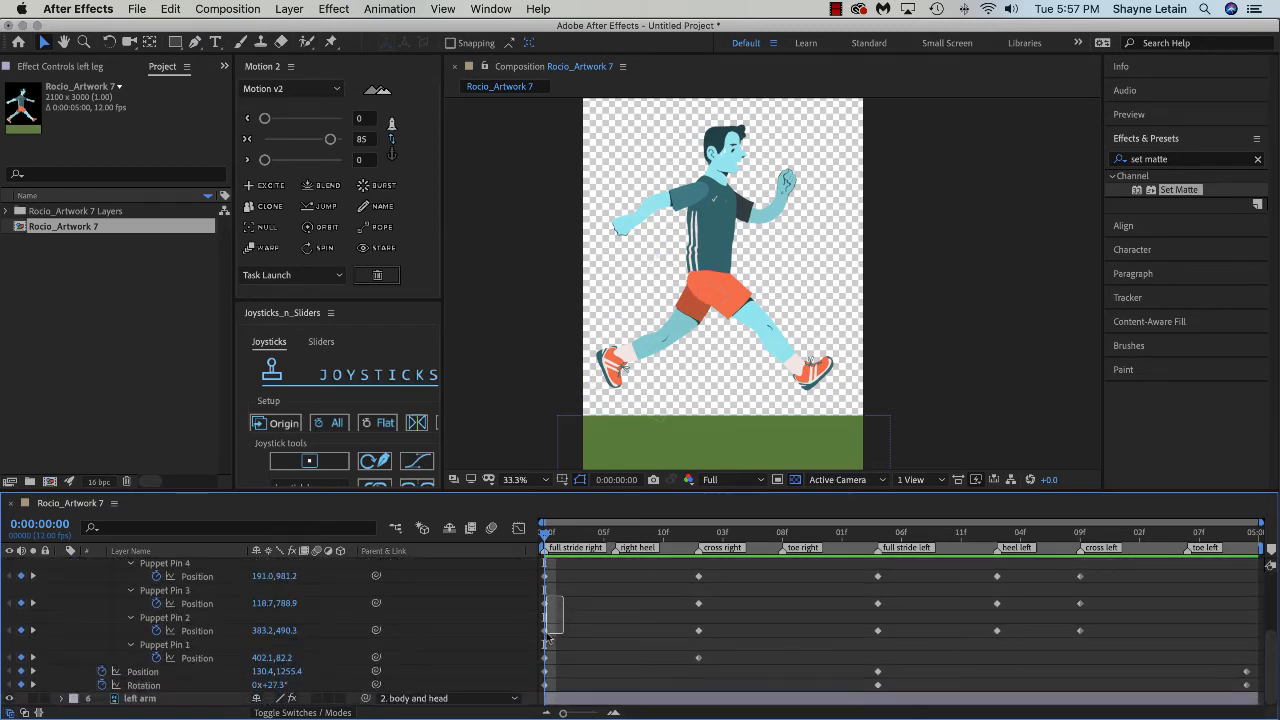
{"action": "left_click_drag", "start_coordinate": [560, 572], "coordinate": [541, 672]}
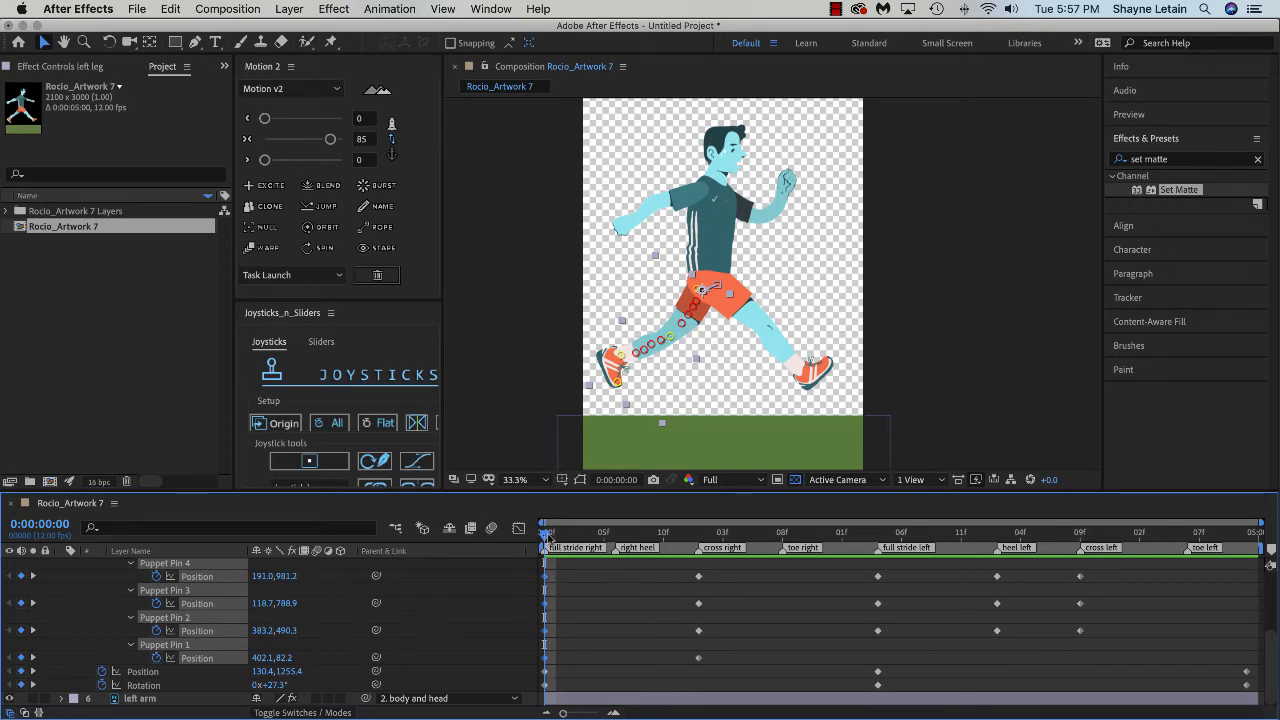
{"action": "left_click_drag", "start_coordinate": [548, 537], "coordinate": [1255, 575]}
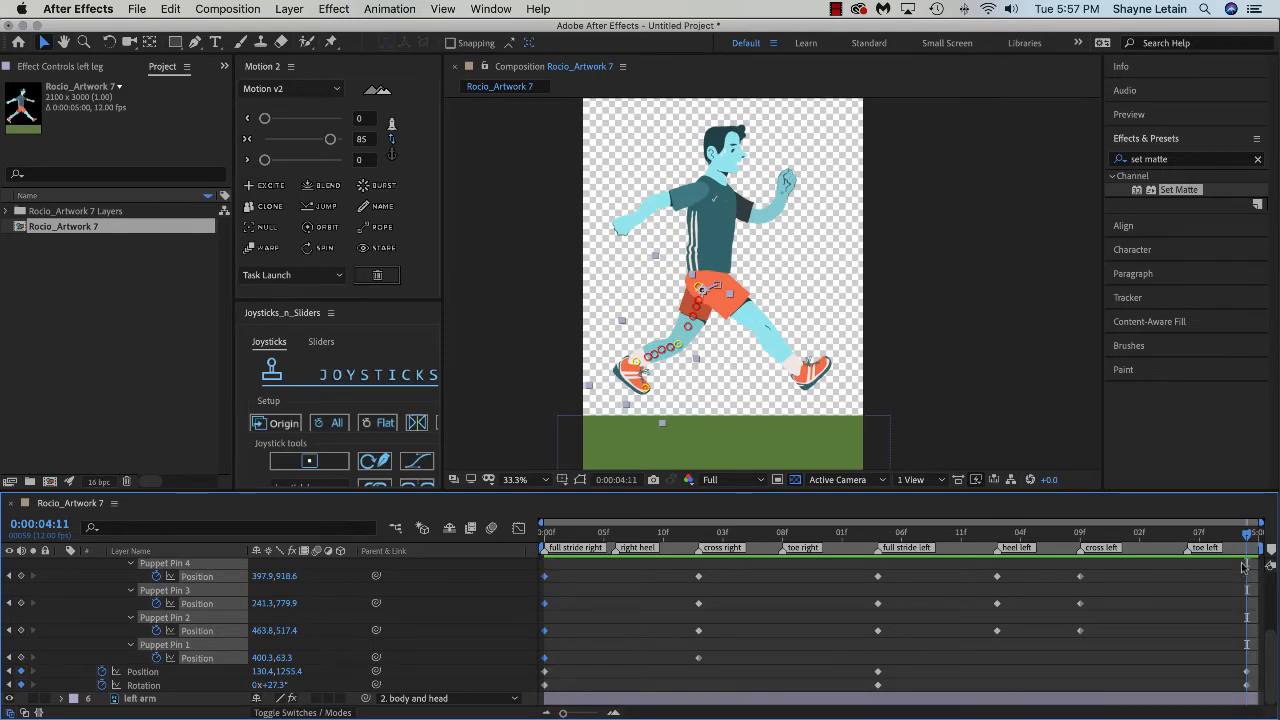
{"action": "key", "text": "super+v"}
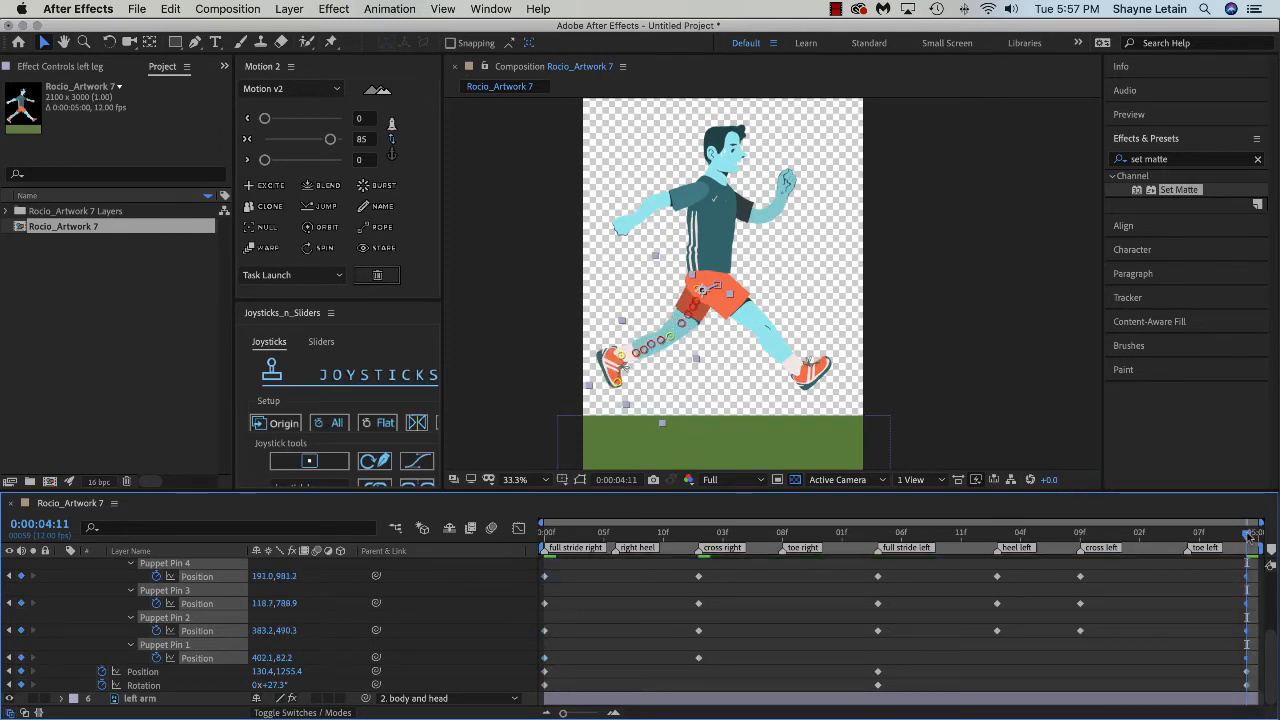
- Play back the looping cycle from the first frame, then go to 0:00:03:08 near cross left
{"action": "left_click_drag", "start_coordinate": [1250, 535], "coordinate": [543, 533]}
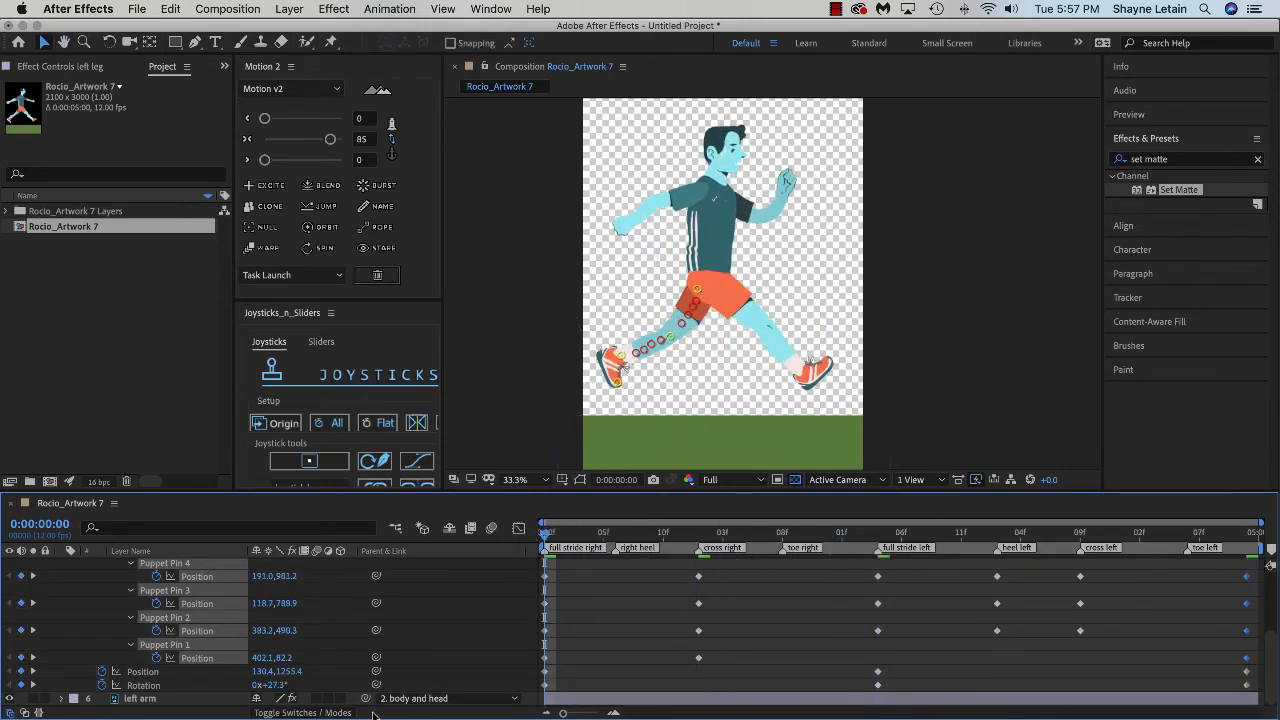
{"action": "key", "text": "space"}
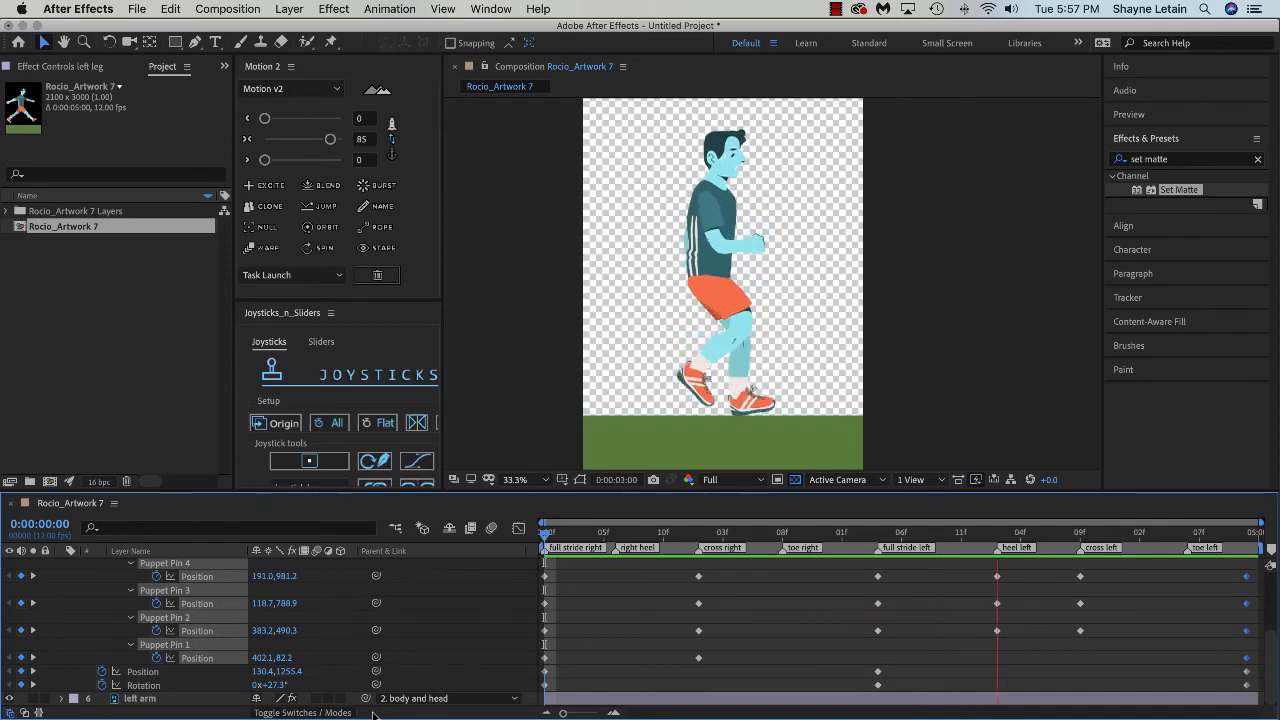
{"action": "left_click", "coordinate": [1068, 535]}
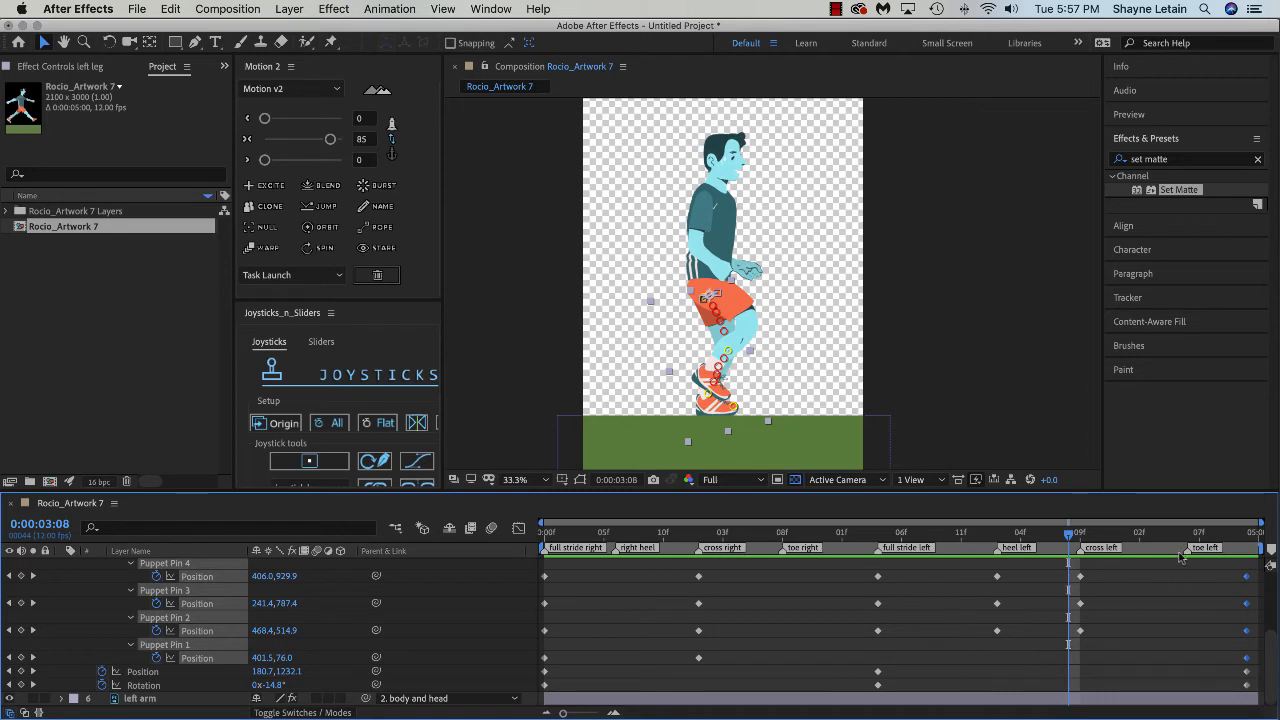
- Shift the left leg's cross left pin keyframes and the cross left marker a few frames forward in time, and play back the result
{"action": "left_click_drag", "start_coordinate": [1101, 573], "coordinate": [1073, 655]}
{"action": "mouse_move", "coordinate": [1079, 549]}
{"action": "left_mouse_down"}
{"action": "mouse_move", "coordinate": [1116, 549]}
{"action": "mouse_move", "coordinate": [1072, 638]}
{"action": "mouse_move", "coordinate": [1093, 640]}
{"action": "left_mouse_up"}
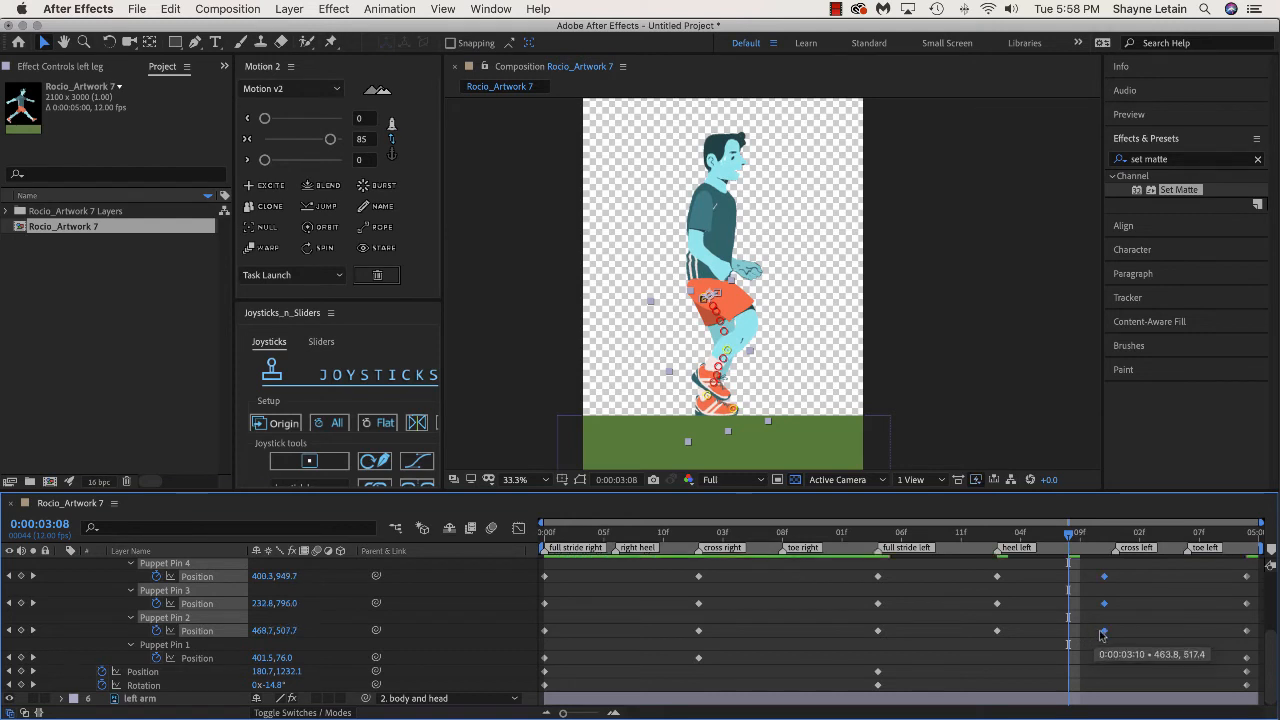
{"action": "key", "text": "space"}
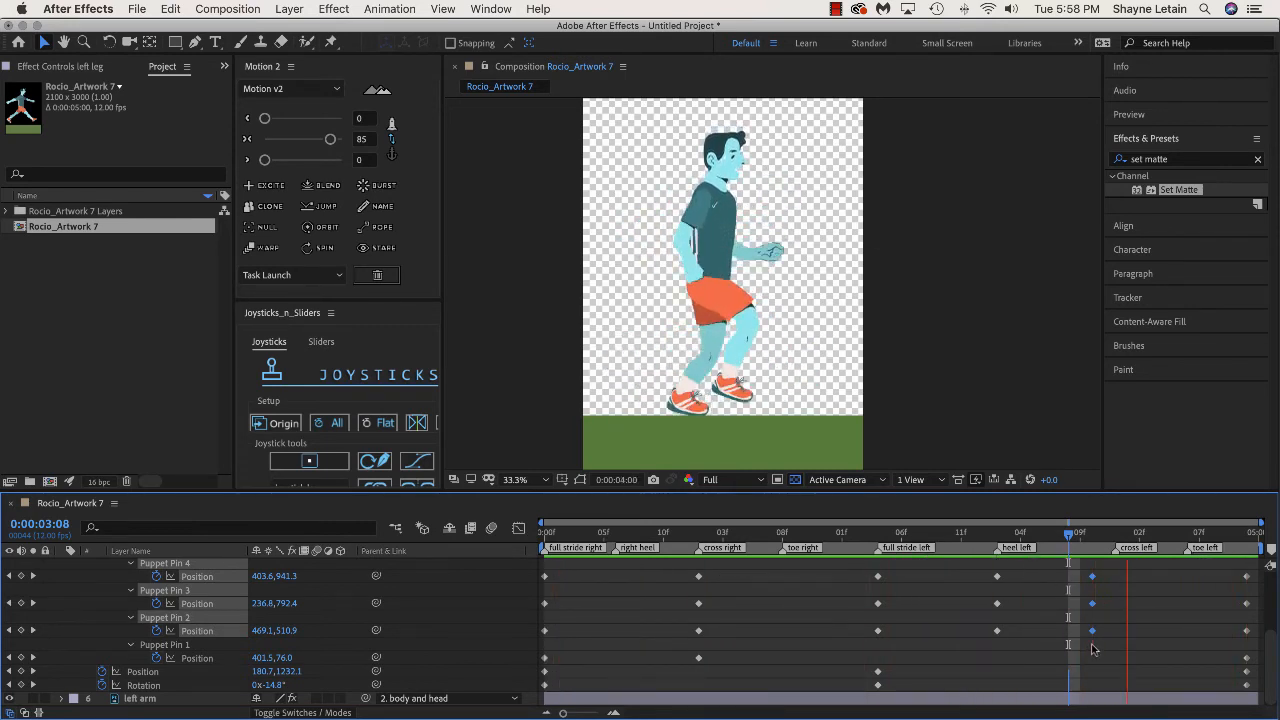
{"action": "key", "text": "space"}
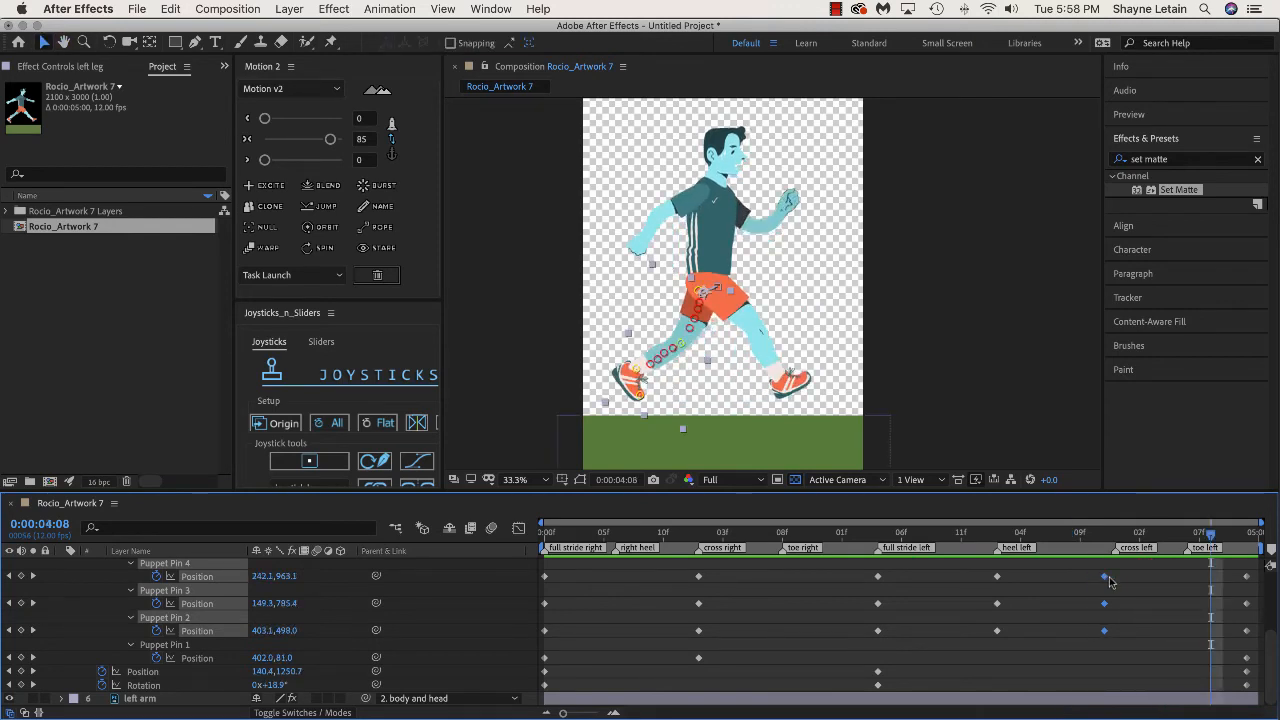
- Shift the left leg's cross left pin position keyframes two more frames forward in time, and play back the result
{"action": "left_click_drag", "start_coordinate": [1110, 581], "coordinate": [1133, 581]}
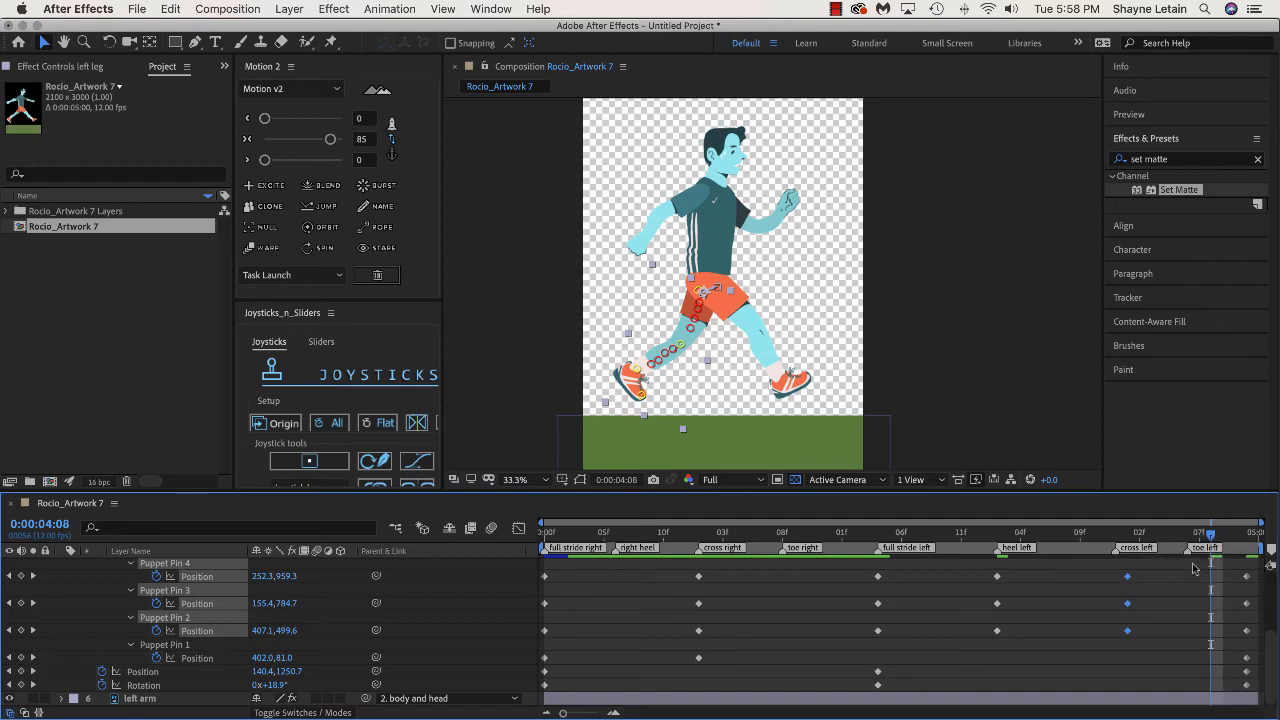
{"action": "key", "text": "space"}
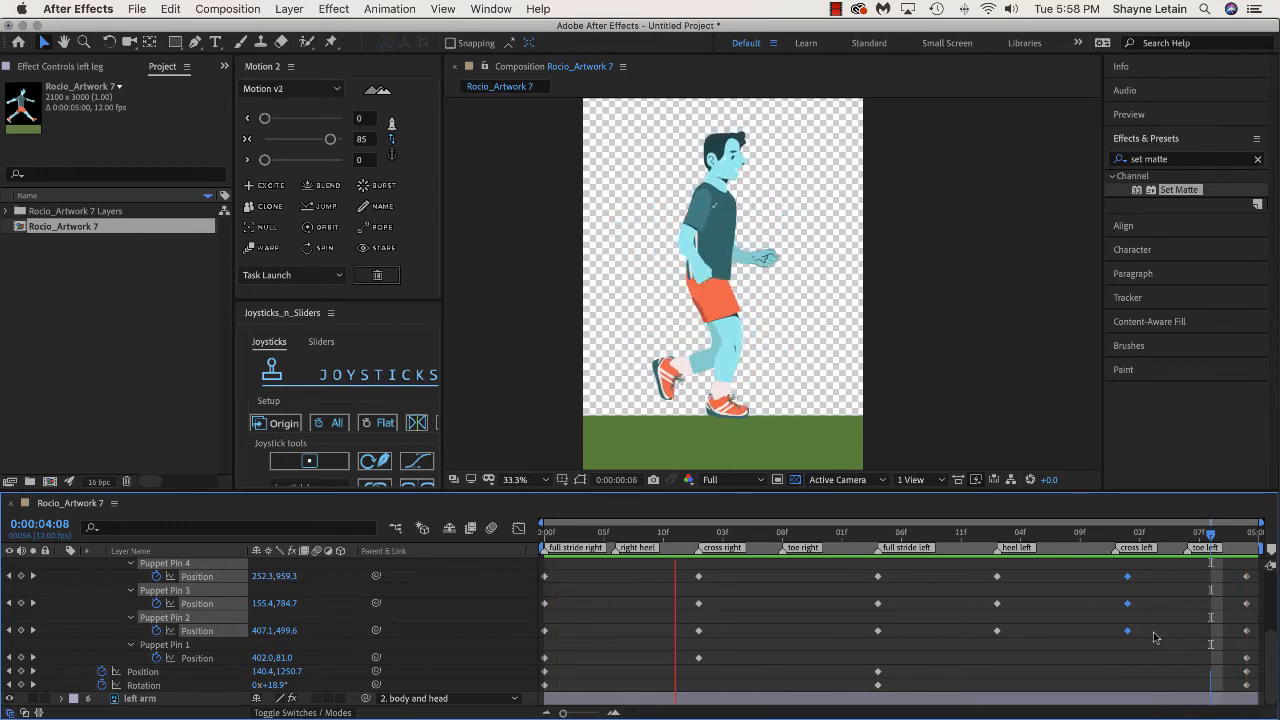
{"action": "key", "text": "space"}
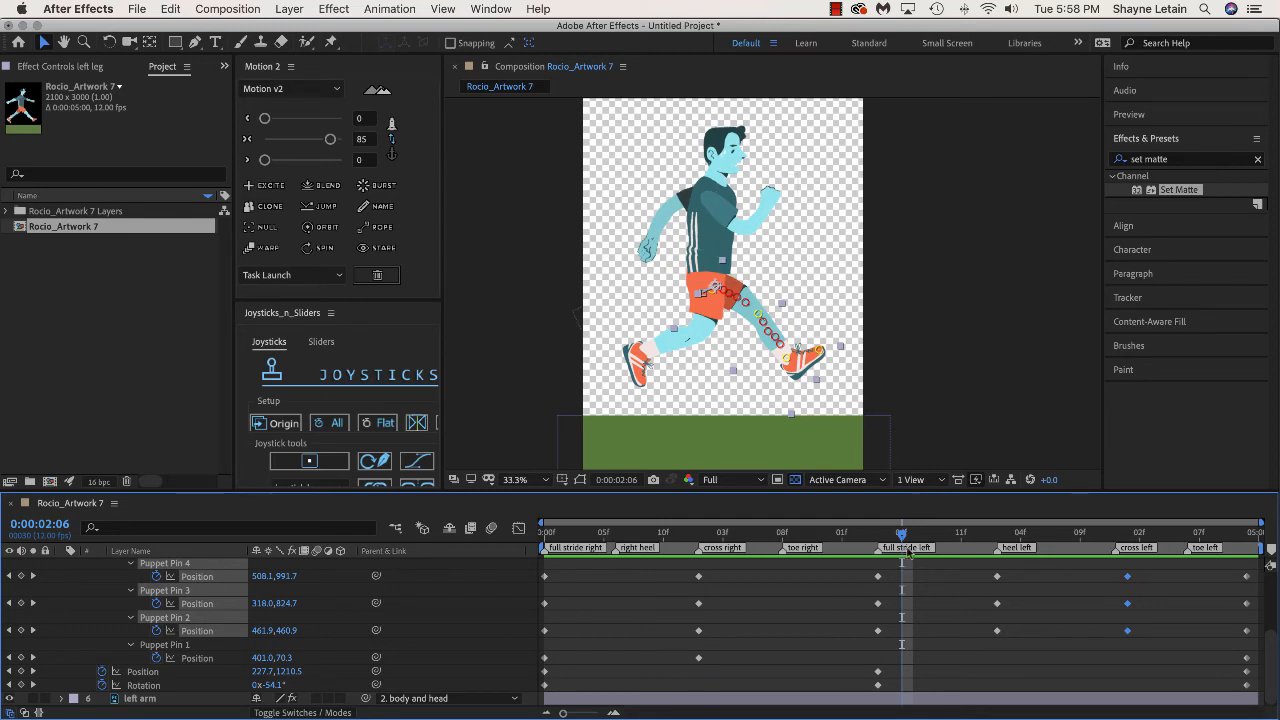
- Check the full stride left pose at 0:00:02:04, return to the first frame, and collapse the left leg layer's properties
{"action": "left_click_drag", "start_coordinate": [900, 537], "coordinate": [878, 539]}
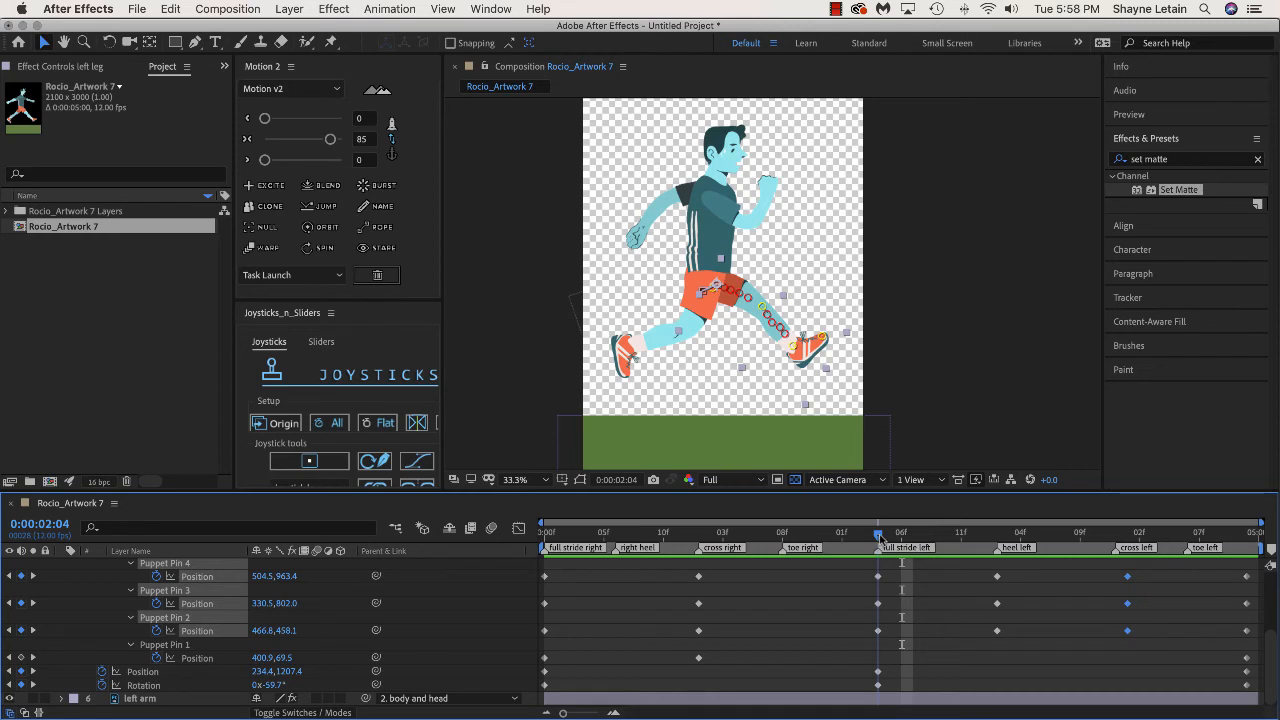
{"action": "left_click_drag", "start_coordinate": [880, 537], "coordinate": [545, 535]}
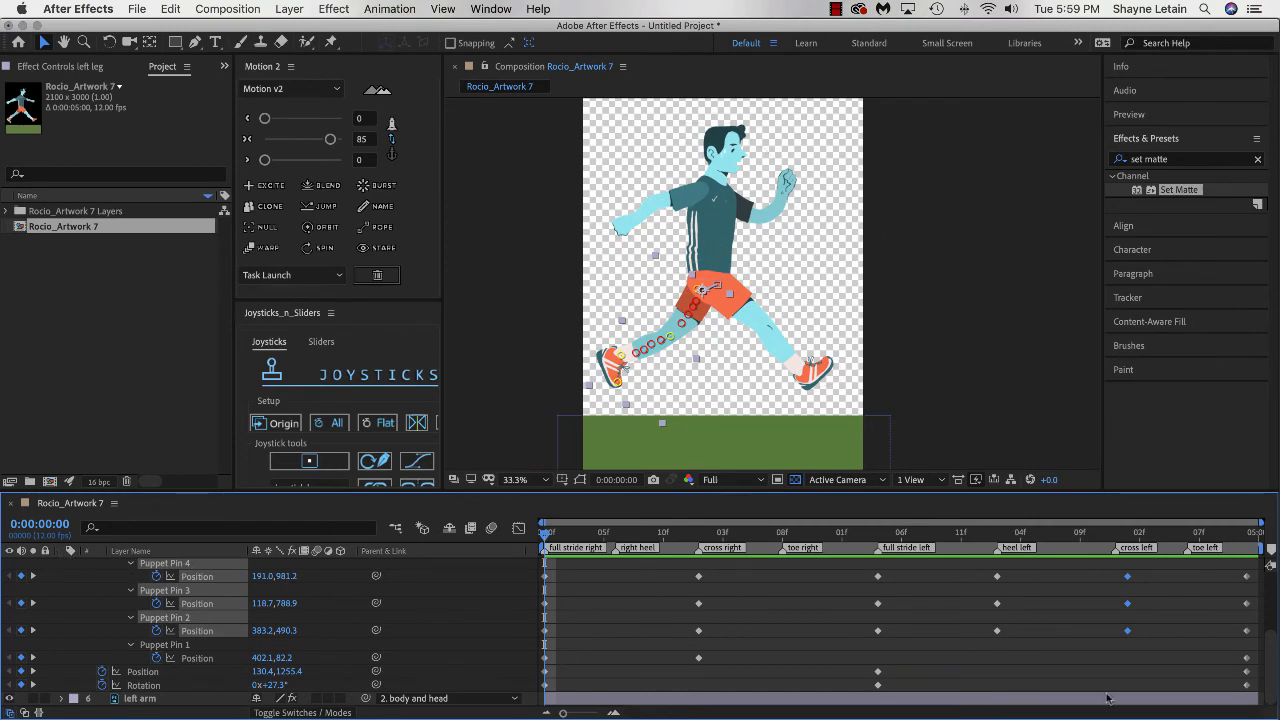
{"action": "left_click_drag", "start_coordinate": [1274, 661], "coordinate": [1276, 598]}
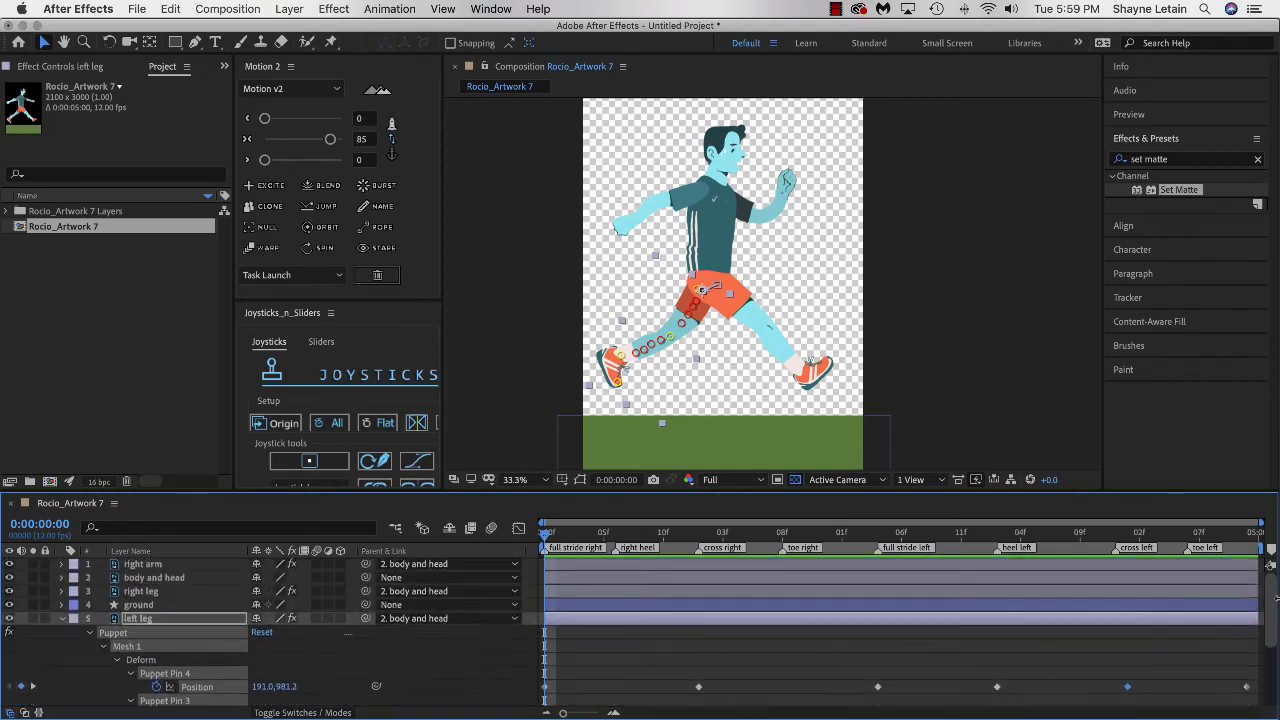
{"action": "left_click", "coordinate": [61, 620]}
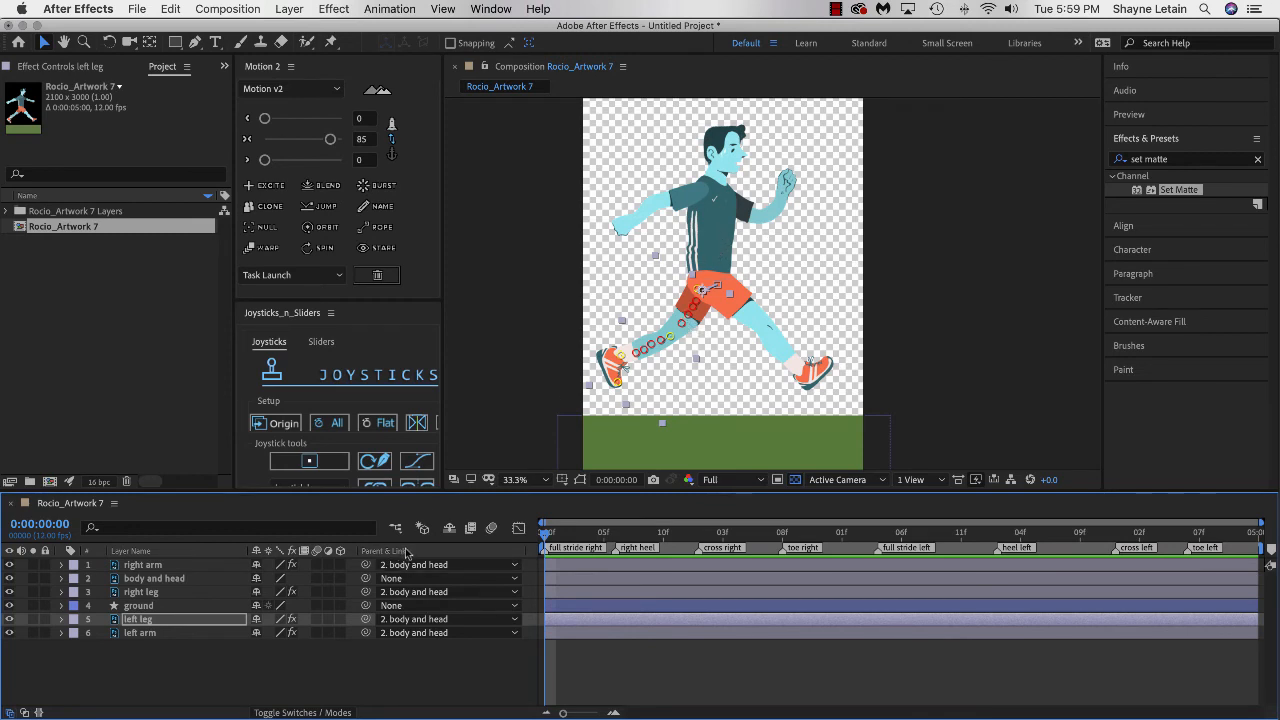
- Reveal the body and head layer's Position keyframes and scrub from the first frame to review the body's movement
{"action": "left_click", "coordinate": [150, 578]}
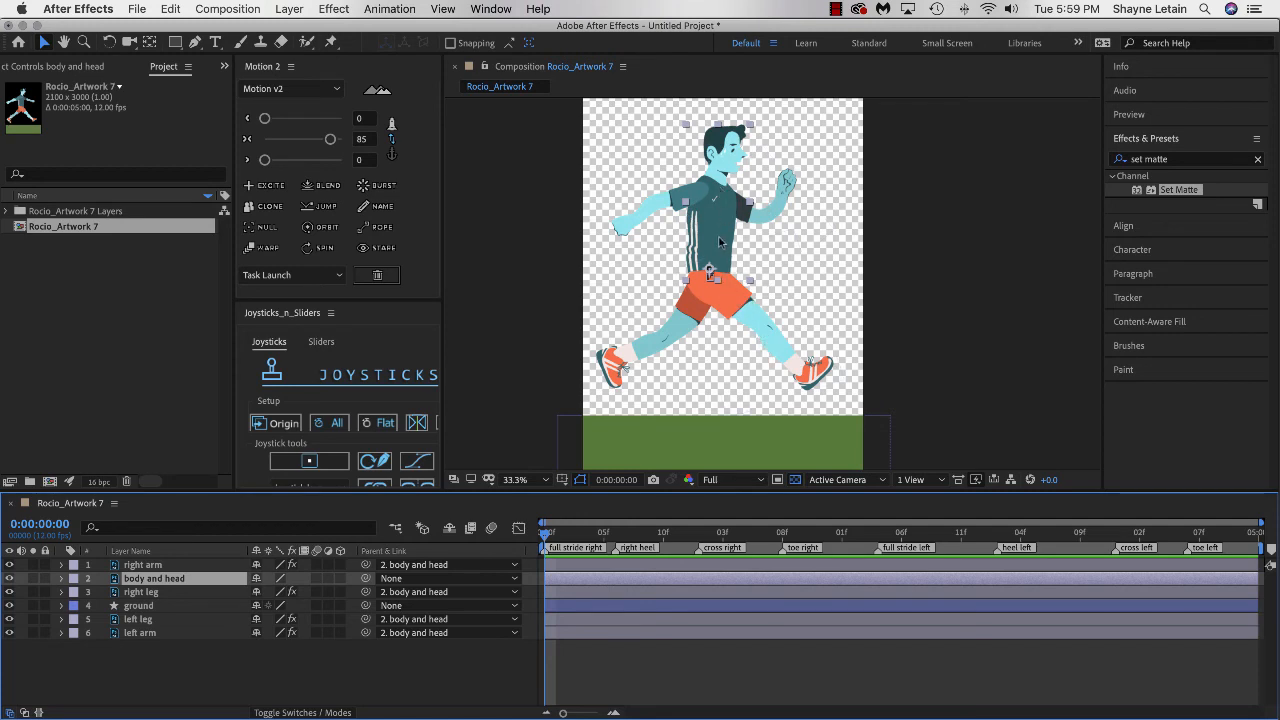
{"action": "left_click_drag", "start_coordinate": [547, 536], "coordinate": [424, 537]}
{"action": "key", "text": "p"}
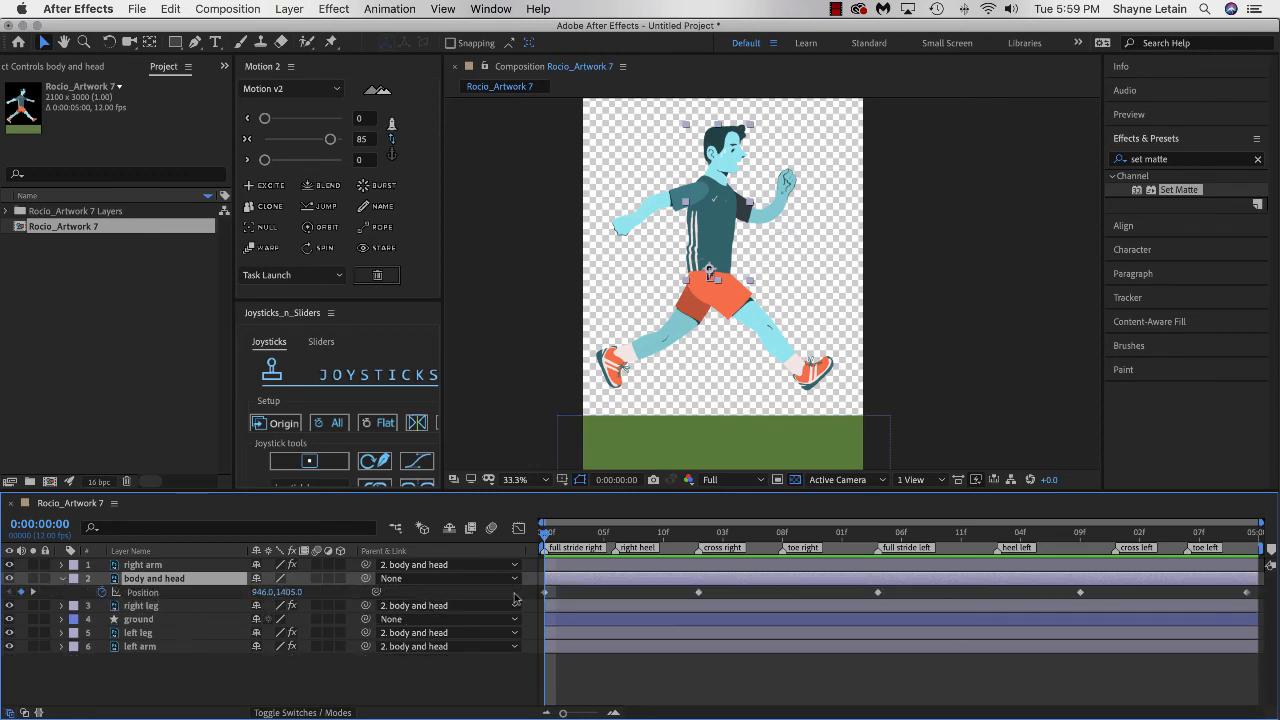
{"action": "left_click_drag", "start_coordinate": [547, 535], "coordinate": [734, 535]}
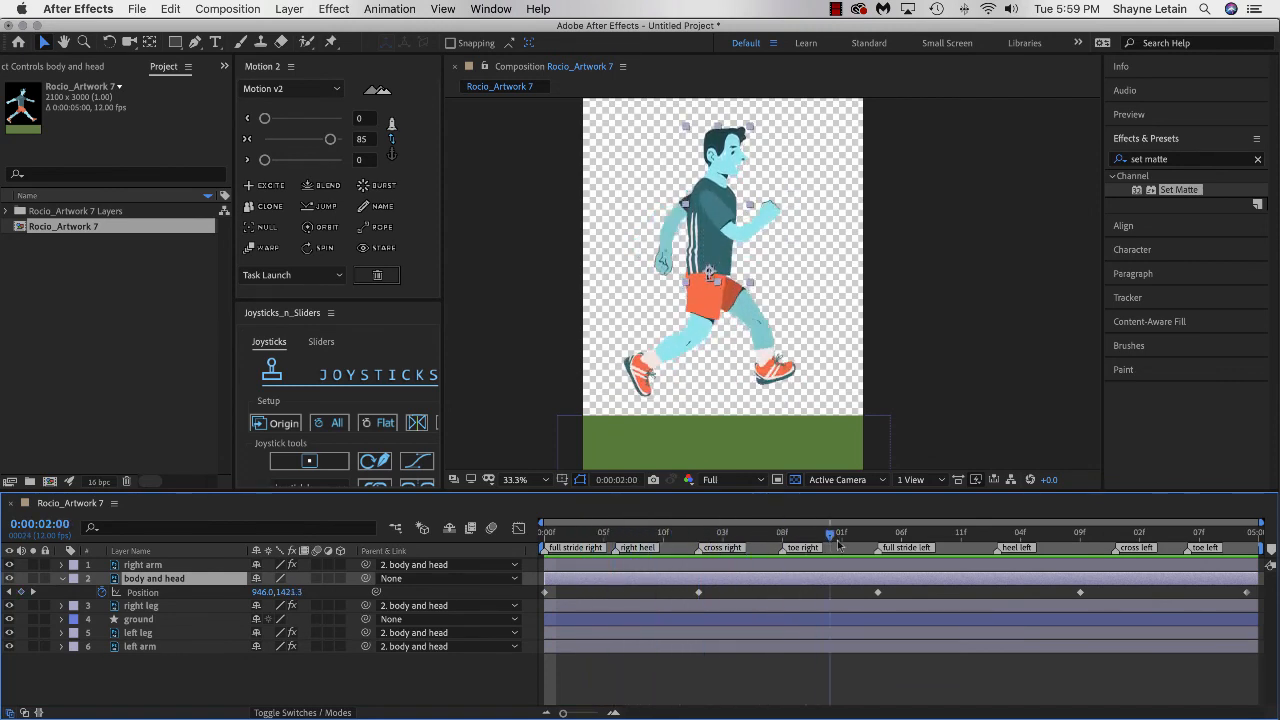